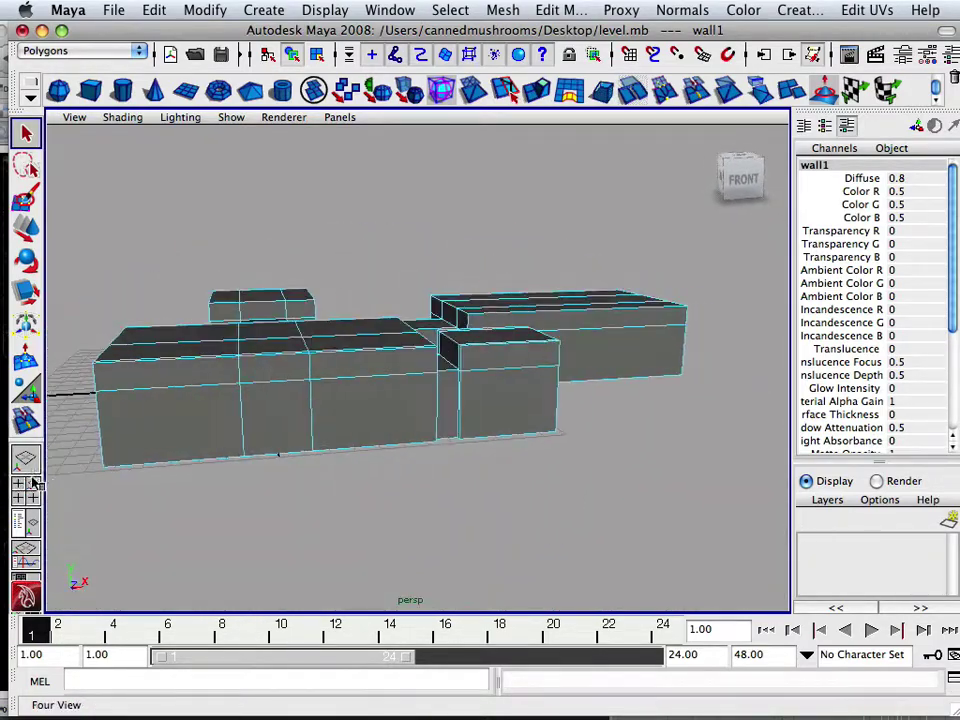
- Switch the level mesh to face selection at the corner beside the small side room
middle_click_drag(56, 484, 182, 505, "alt")
left_click_drag(182, 505, 34, 491, "alt")
right_click_drag(58, 494, 204, 502, "alt")
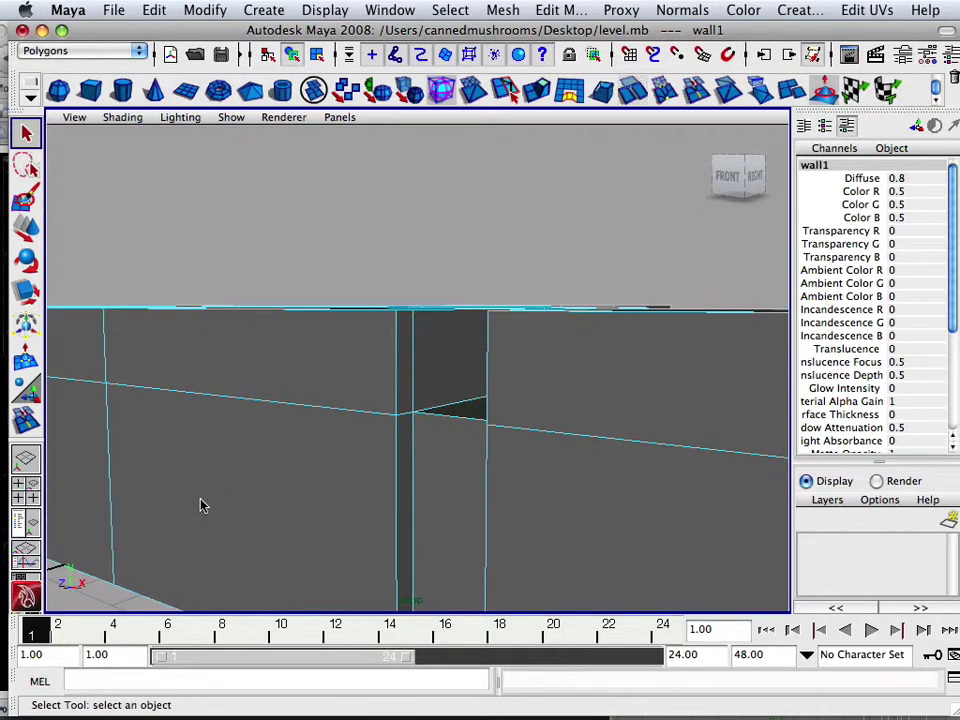
left_click_drag(200, 505, 233, 505, "alt")
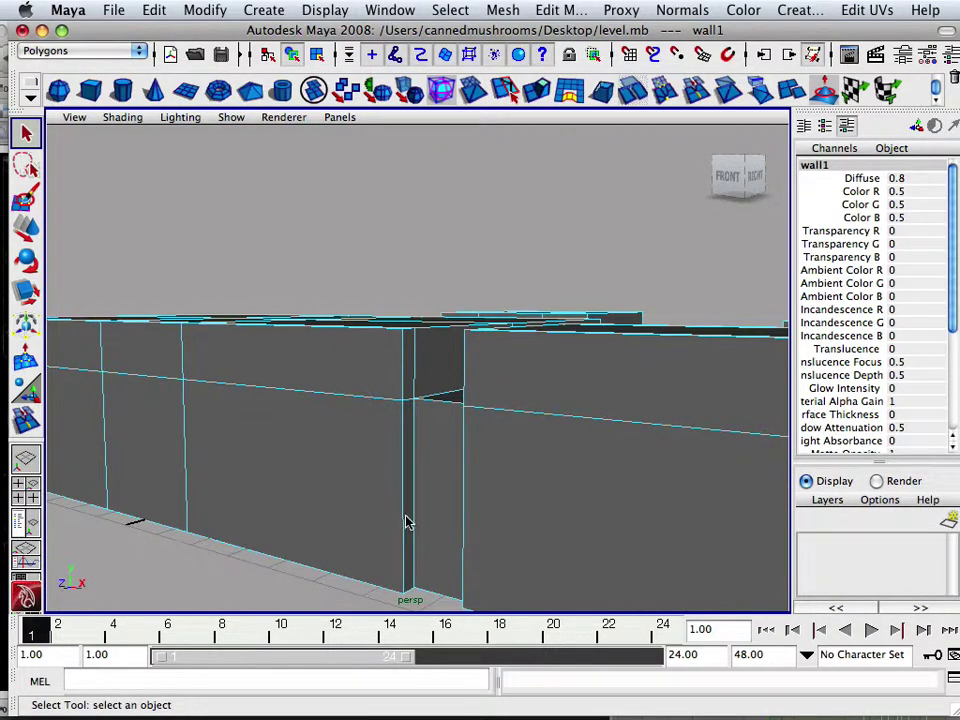
right_click_drag(405, 521, 404, 405)
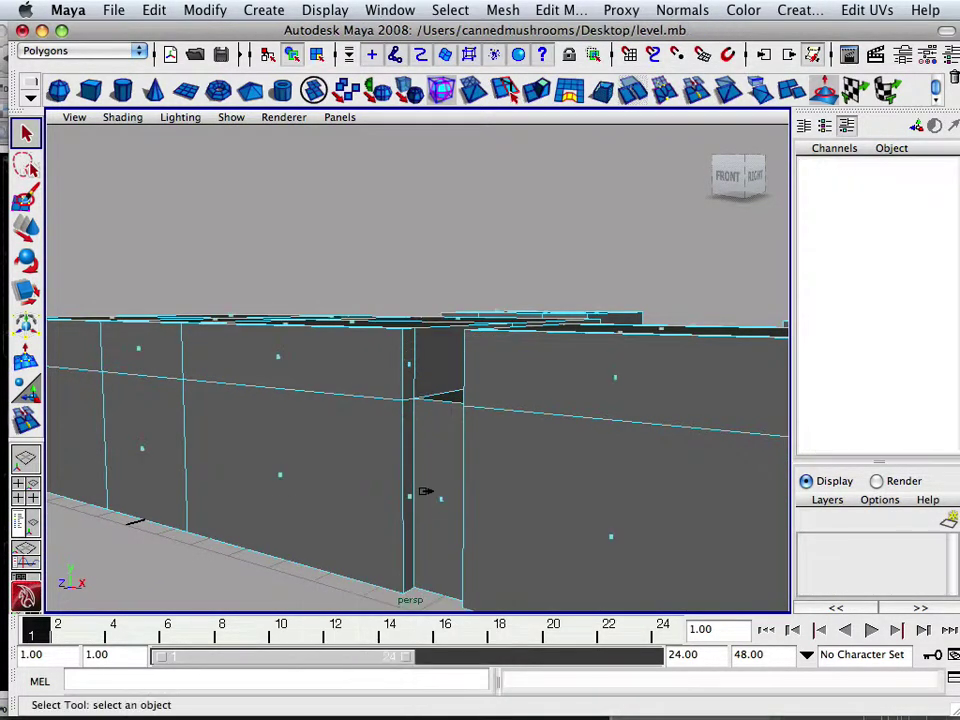
- Try to select the large front room's outer wall faces one by one and by area in the perspective view
left_click_drag(428, 493, 418, 504, "alt")
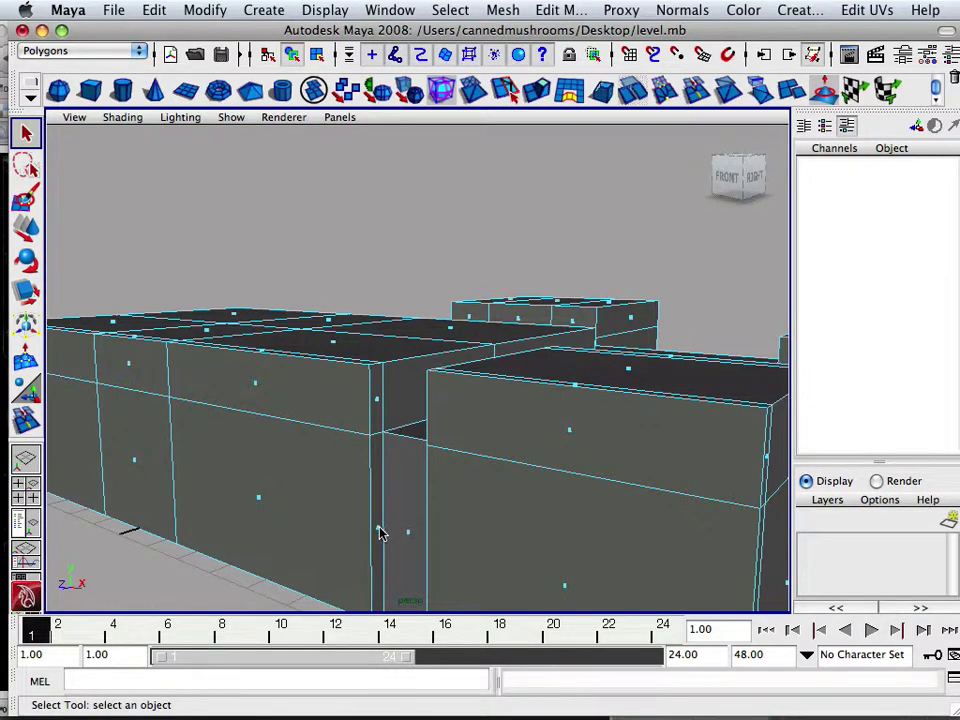
left_click(379, 530)
left_click(378, 400, "shift")
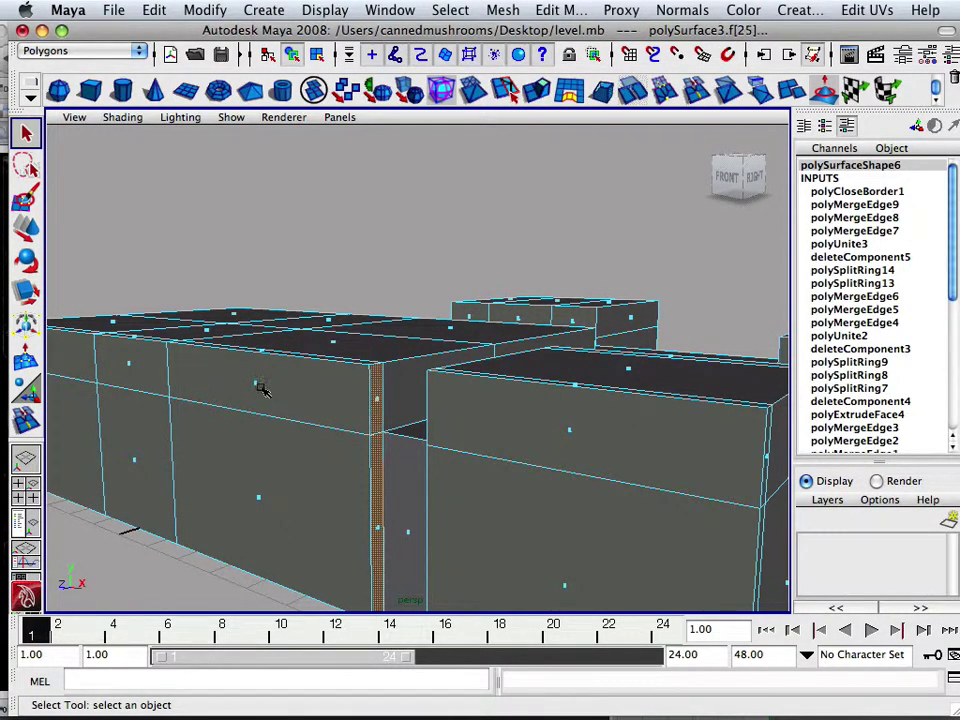
left_click(258, 386, "shift")
left_click(258, 497, "shift")
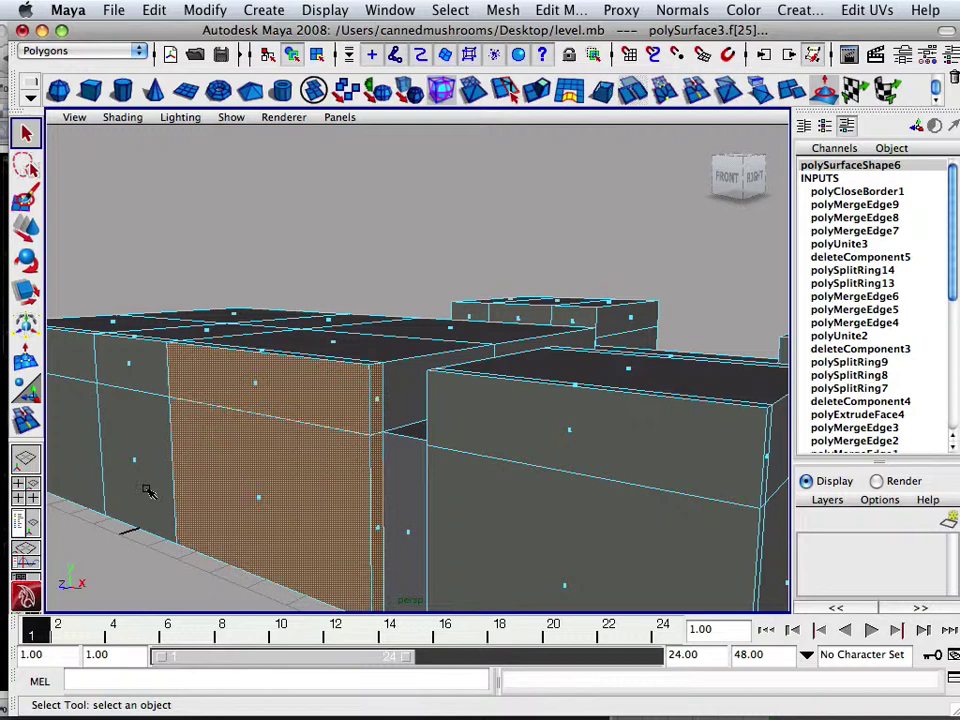
left_click_drag(148, 490, 225, 495, "alt")
scroll(303, 504, "down", 3)
left_click_drag(304, 508, 265, 445, "alt")
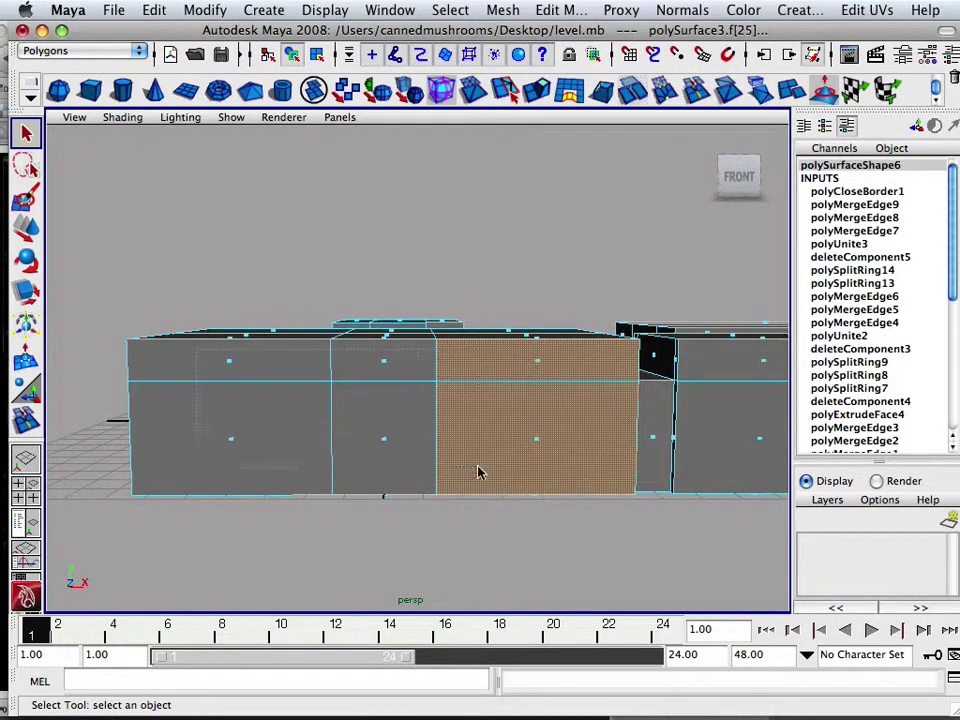
left_click_drag(478, 467, 455, 450)
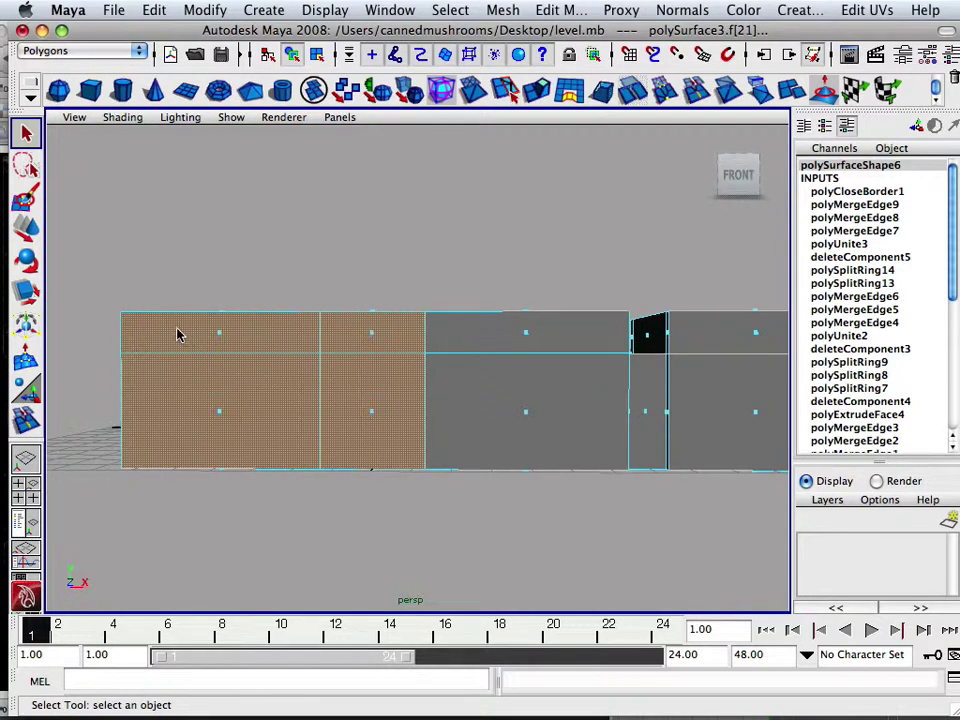
- Select all vertical wall faces of the level in the side view, leaving out the floor and ceiling faces
key("space")
scroll(314, 515, "down", 3)
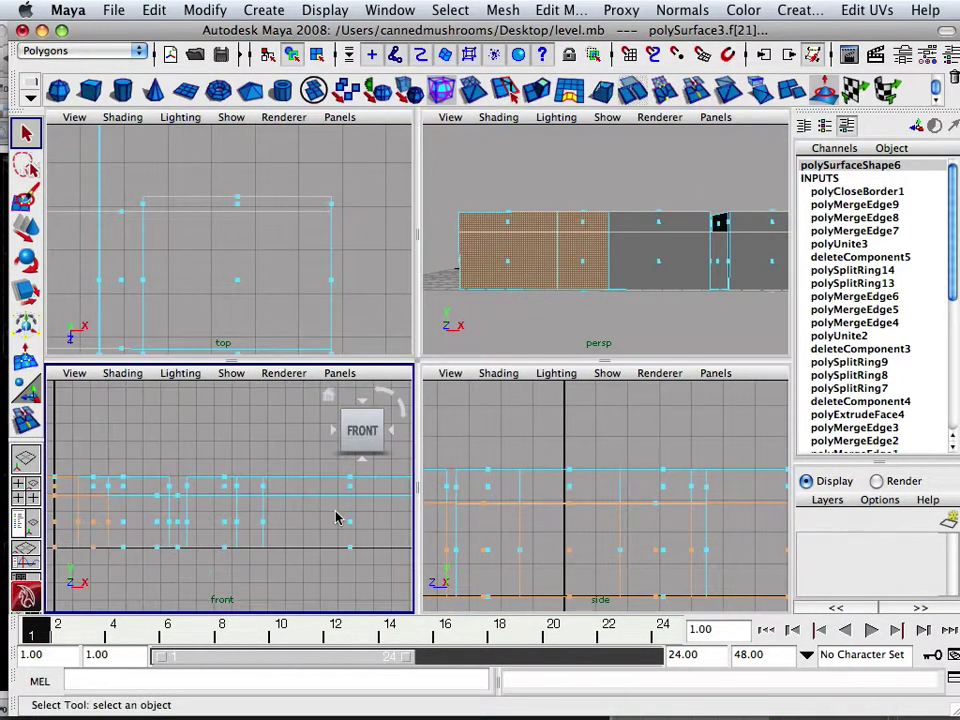
scroll(452, 525, "down", 5)
key("space")
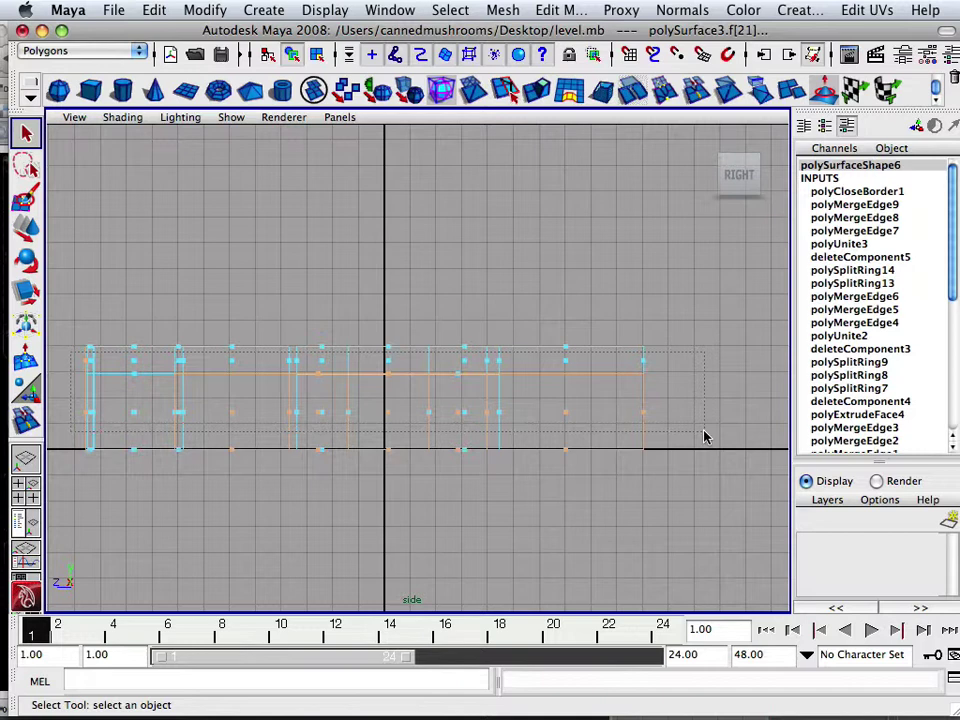
left_click_drag(702, 441, 698, 441)
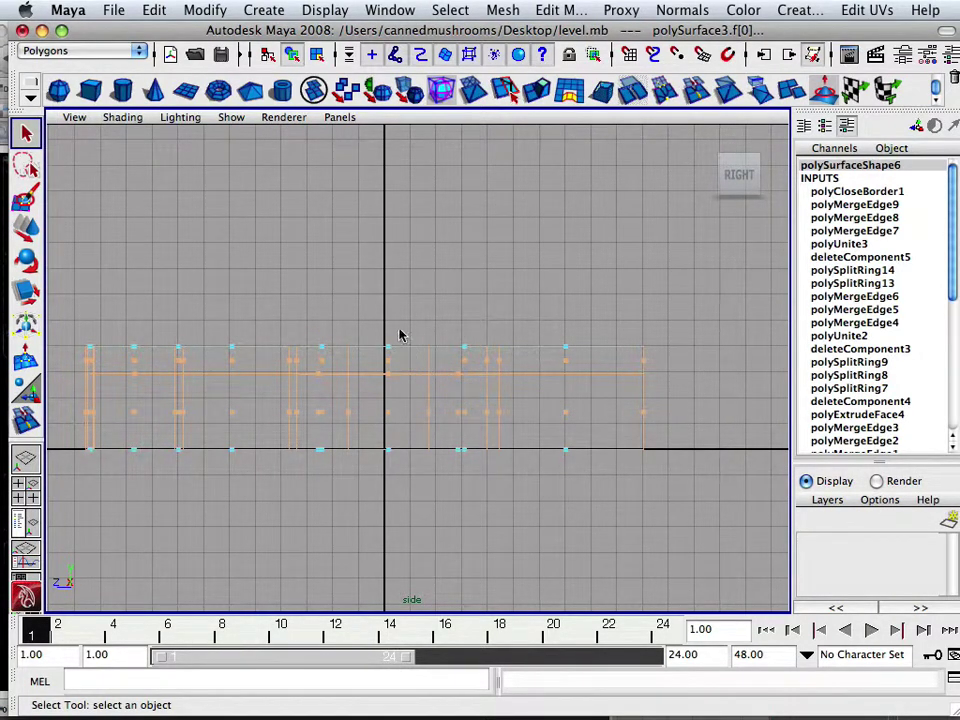
key("space")
key("space")
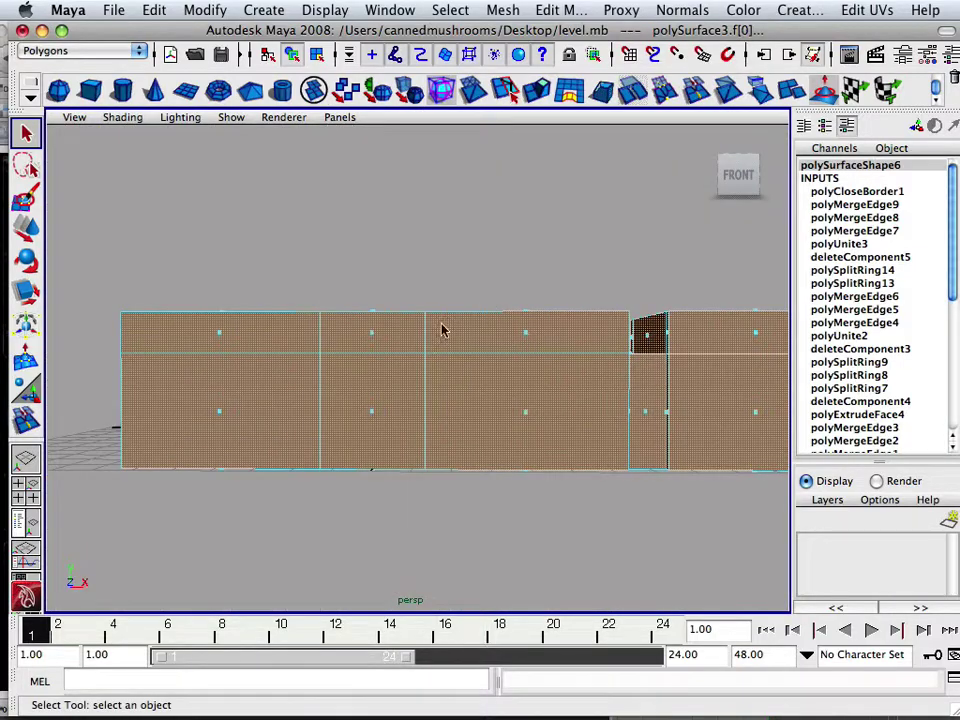
scroll(441, 328, "down", 3)
left_click_drag(422, 328, 586, 407, "alt")
- Deselect the wall faces of the far room, the corridors and the long side room in the top view
key("space")
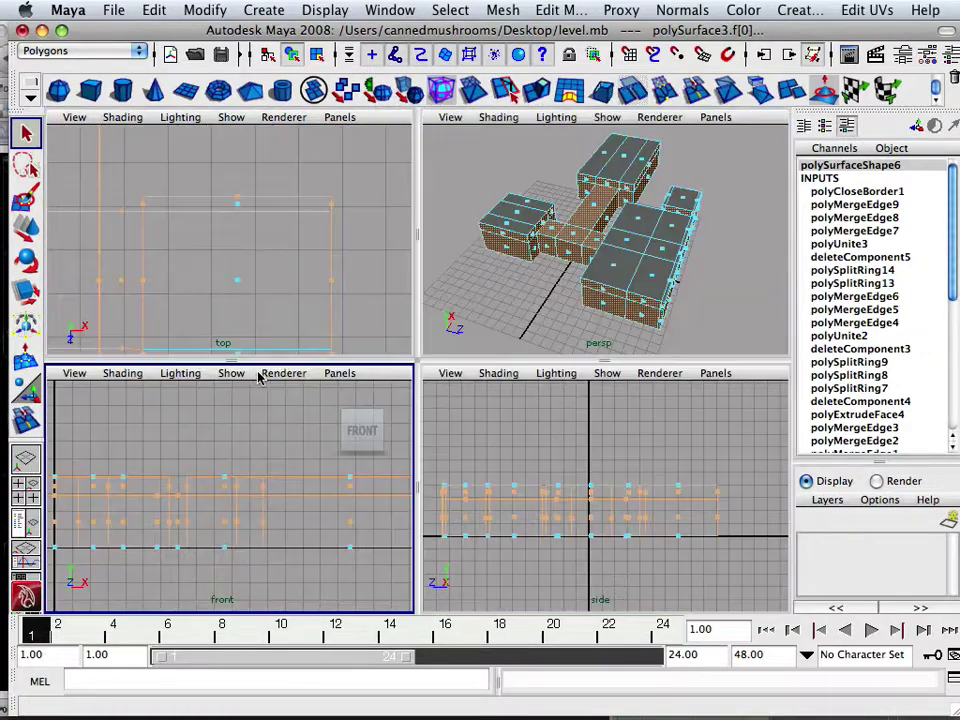
key("space")
middle_click_drag(200, 337, 198, 501, "alt")
scroll(287, 475, "down", 3)
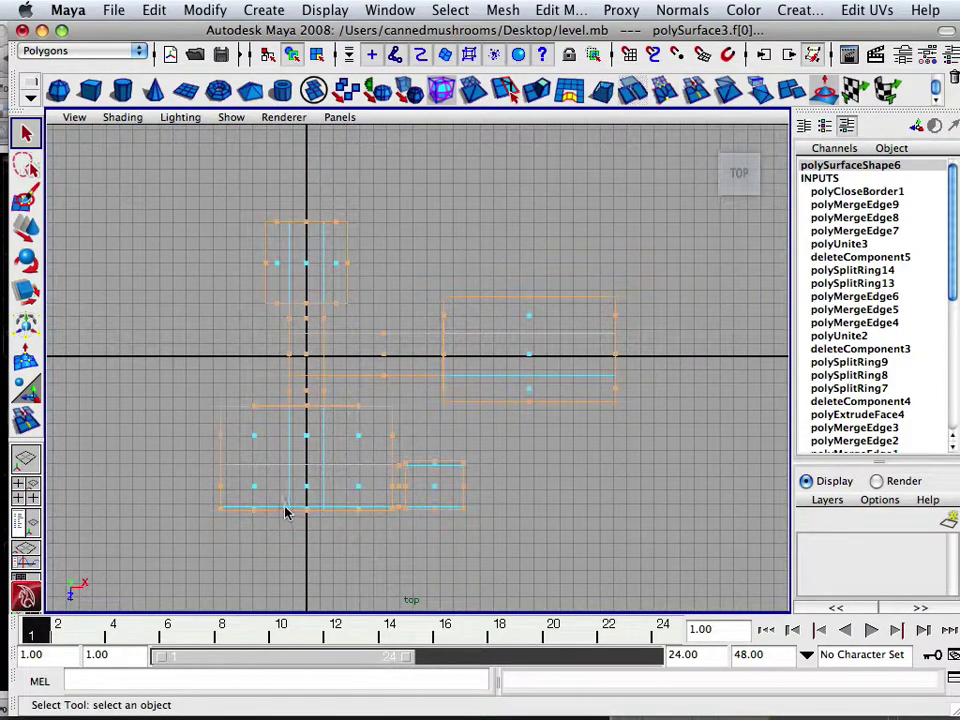
key("space")
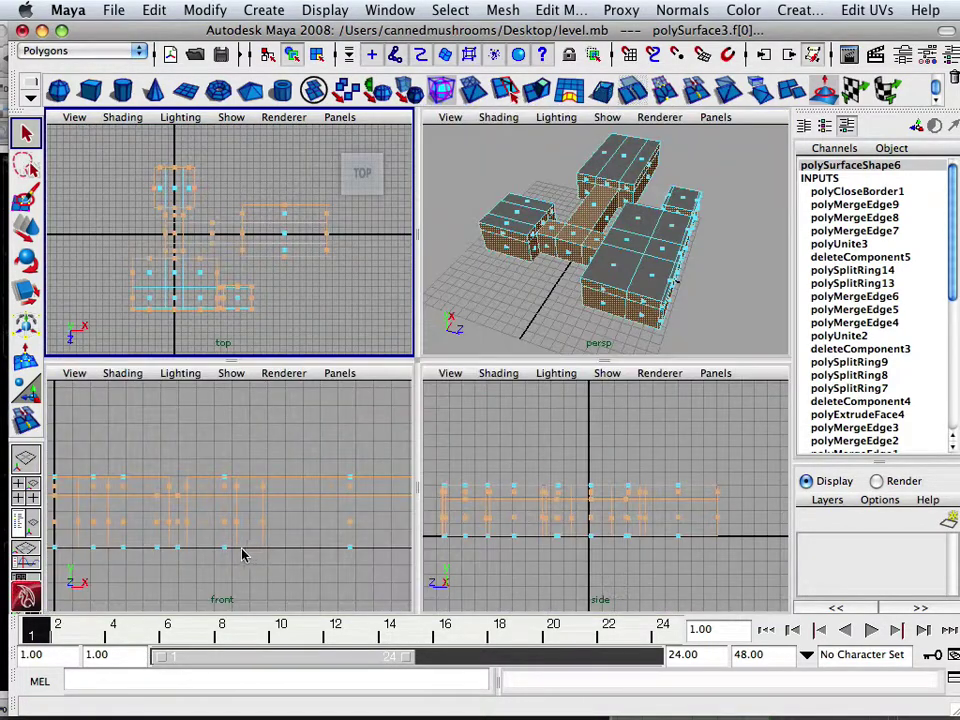
key("space")
scroll(204, 522, "down", 3)
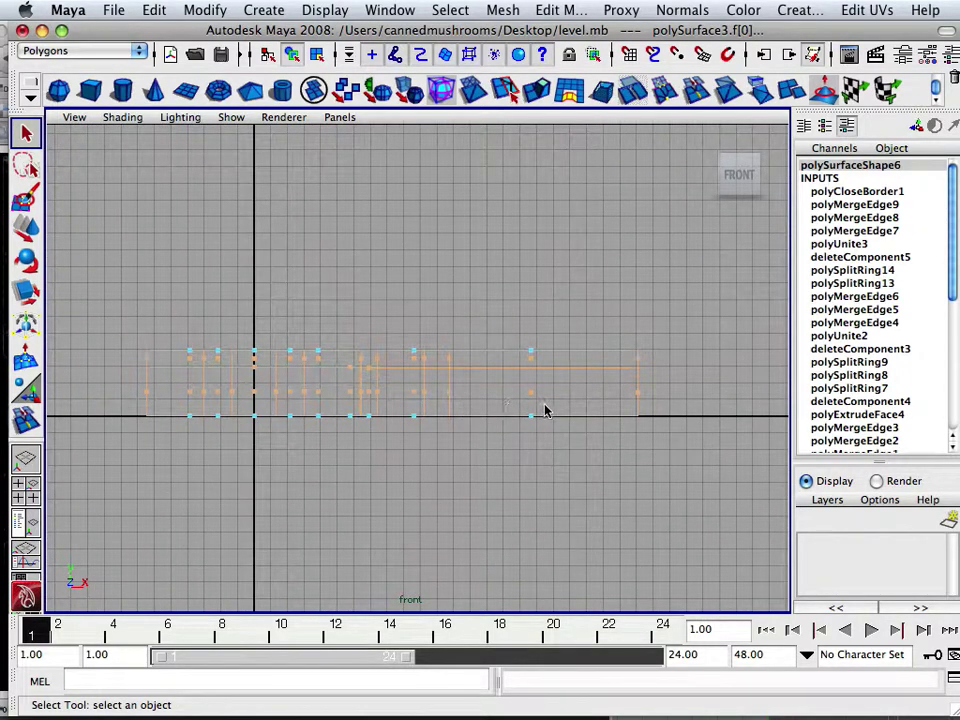
key("space")
key("space")
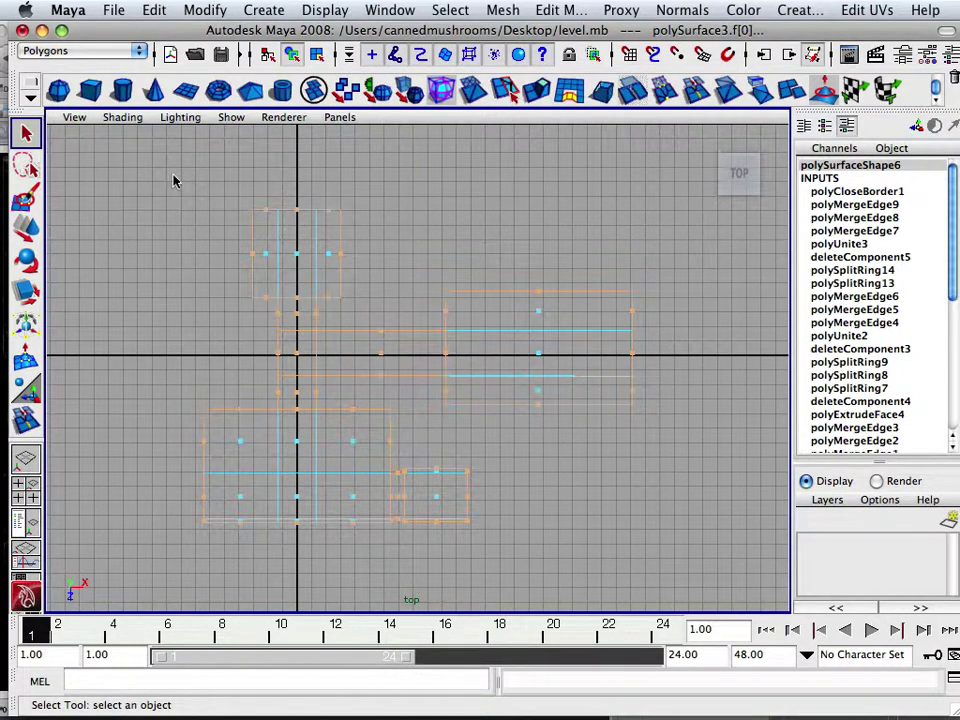
left_click_drag(196, 205, 623, 358)
left_click_drag(688, 398, 688, 403)
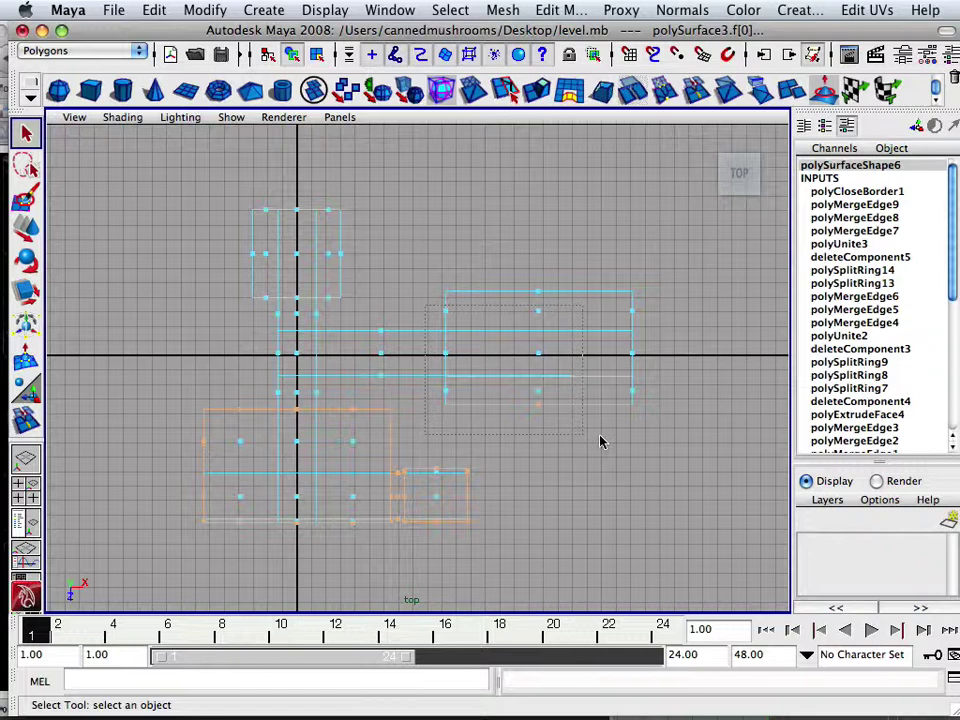
left_click_drag(601, 442, 733, 444, "ctrl")
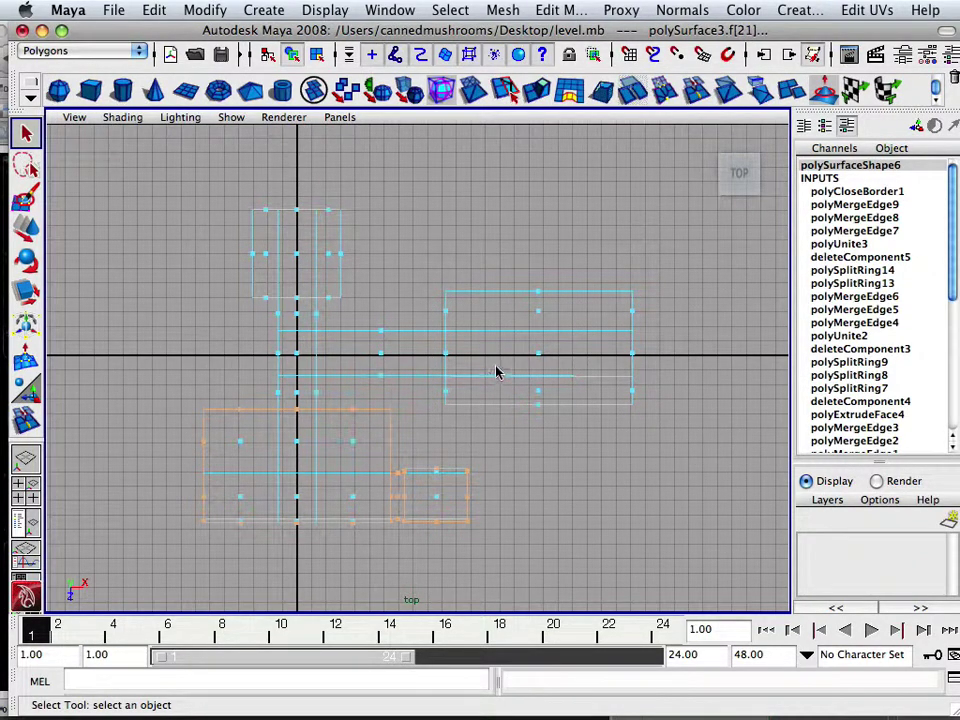
- Deselect the small adjoining room's wall faces in the top view, keeping only the large front room's walls selected
left_click_drag(409, 585, 397, 578)
key("space")
key("space")
mouse_move(493, 413)
left_mouse_down("alt")
mouse_move(362, 381)
mouse_move(272, 390)
mouse_move(656, 371)
mouse_move(109, 390)
mouse_move(500, 397)
left_mouse_up("alt")
scroll(342, 386, "up", 5)
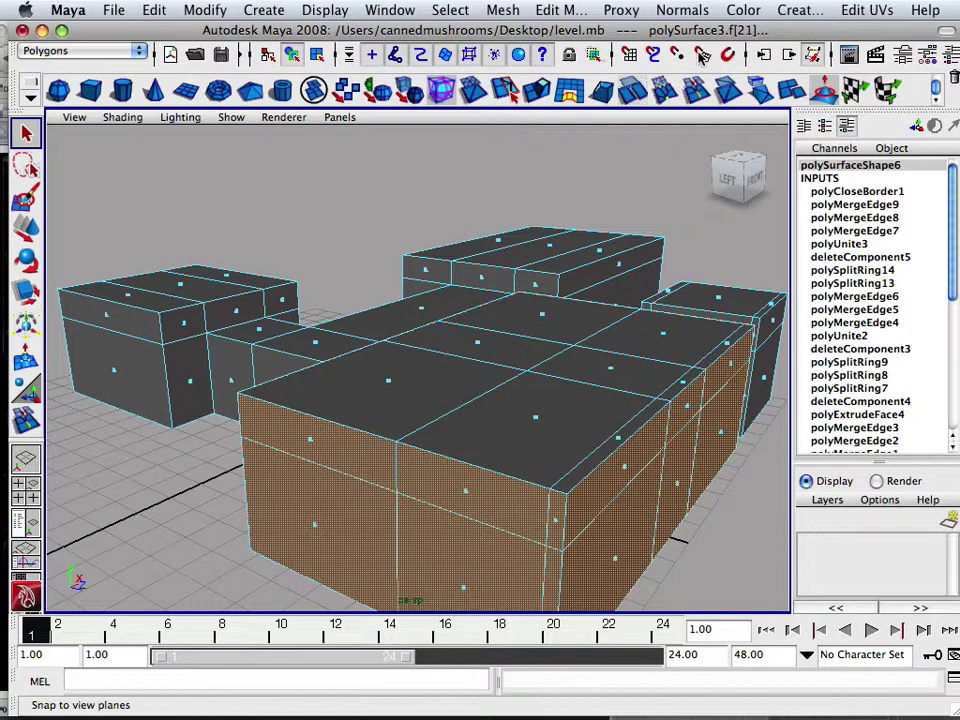
- Apply a cylindrical mapping to the large front room's selected wall faces
left_click(857, 11)
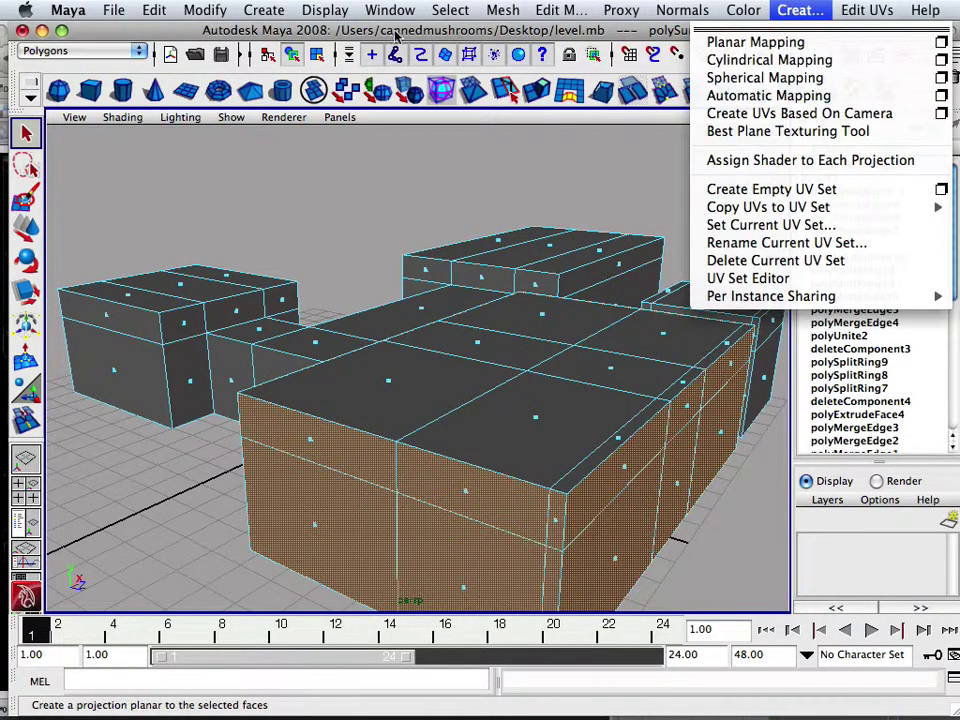
left_click_drag(345, 34, 315, 38)
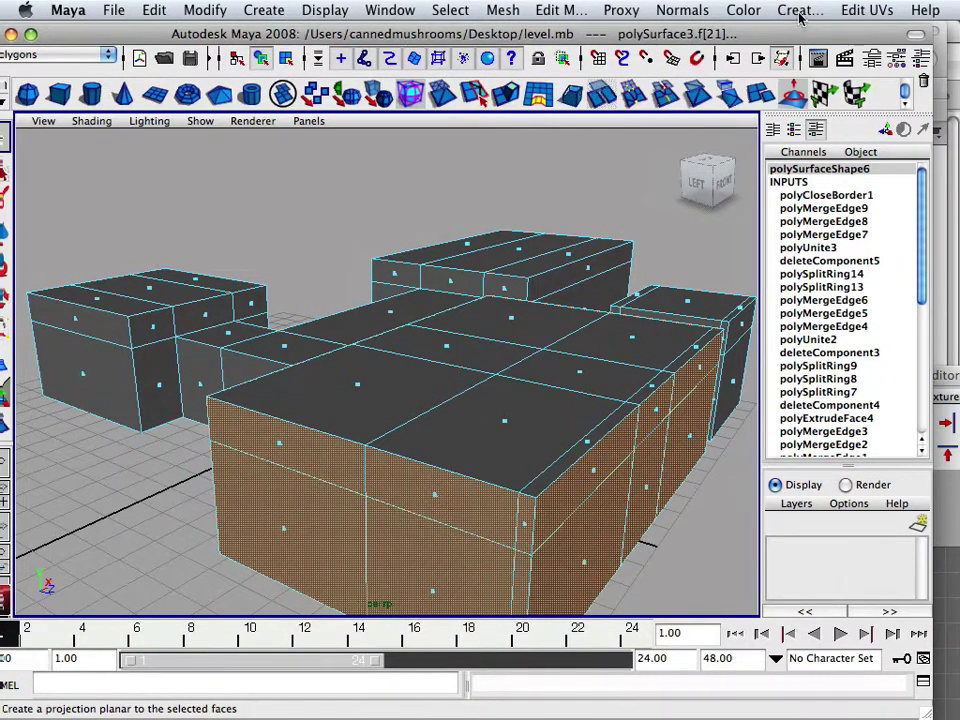
left_click(800, 14)
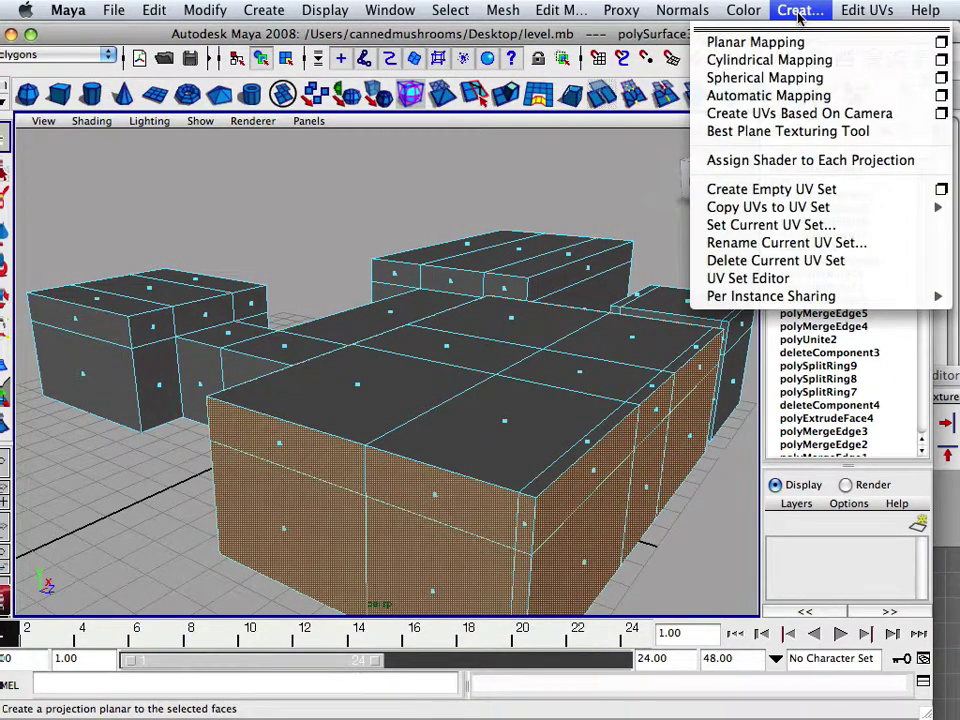
left_click(770, 62)
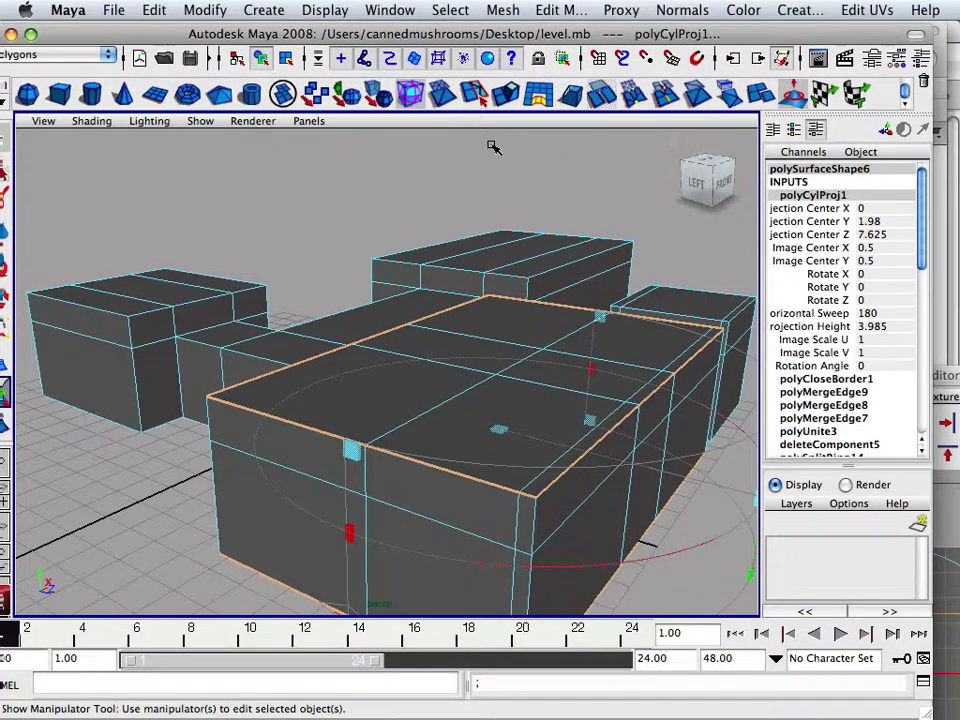
- Open the UV Texture Editor over the perspective view and frame the projected wall UVs
left_click_drag(493, 147, 440, 150, "alt")
left_click(390, 10)
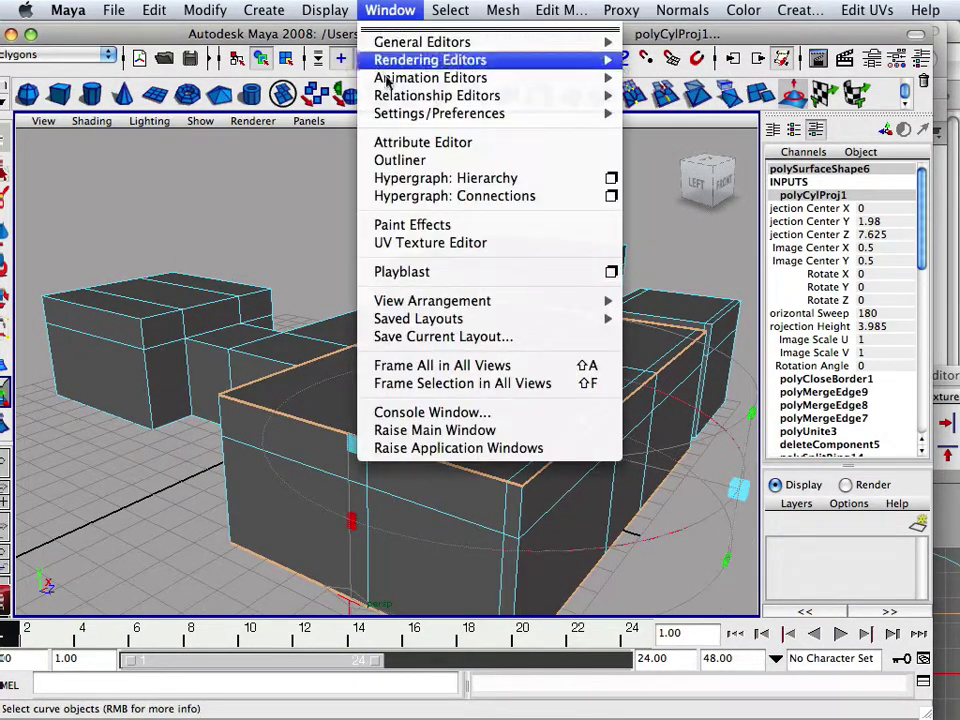
left_click(410, 240)
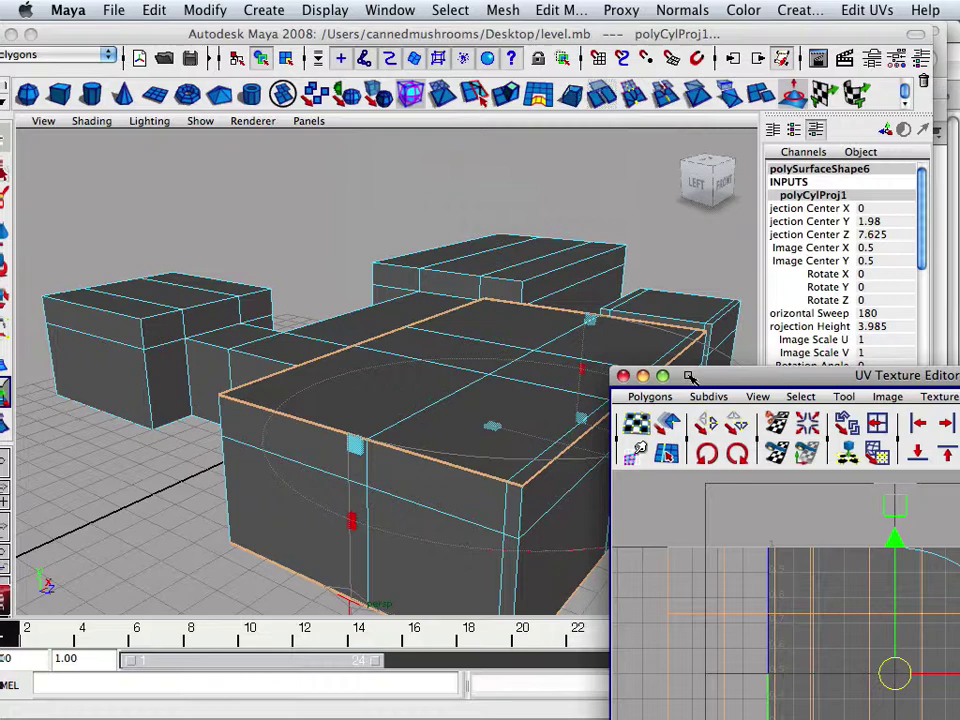
left_click_drag(689, 376, 124, 167)
scroll(303, 388, "down", 4)
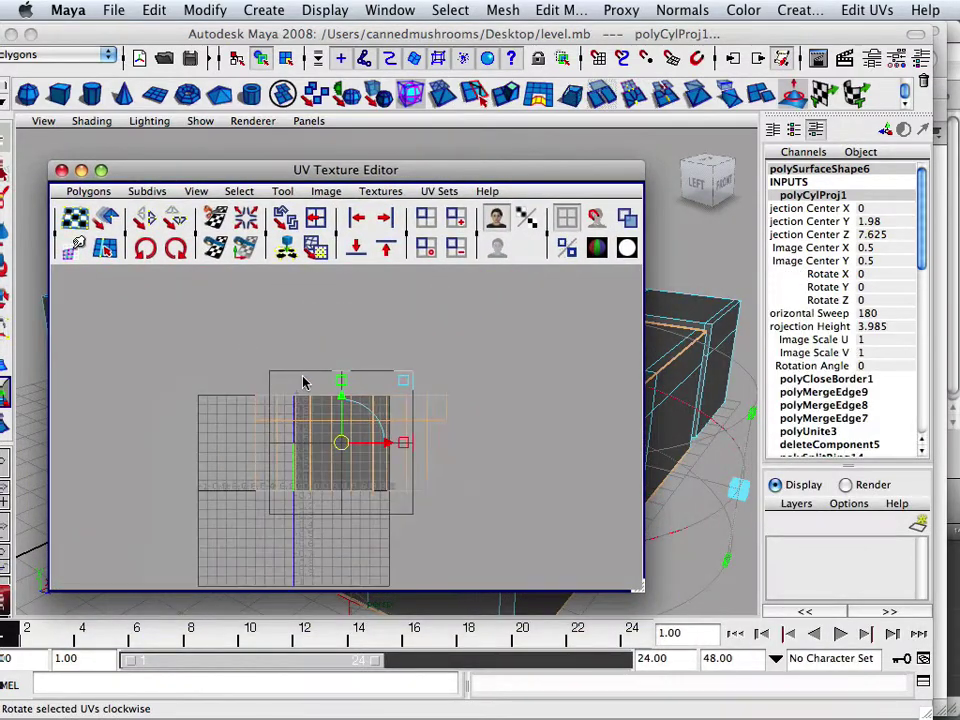
scroll(304, 382, "up", 1)
- Try to move the projected wall UVs down, and undo those changes together with the cylindrical mapping
left_click_drag(341, 392, 343, 445)
key("ctrl+z")
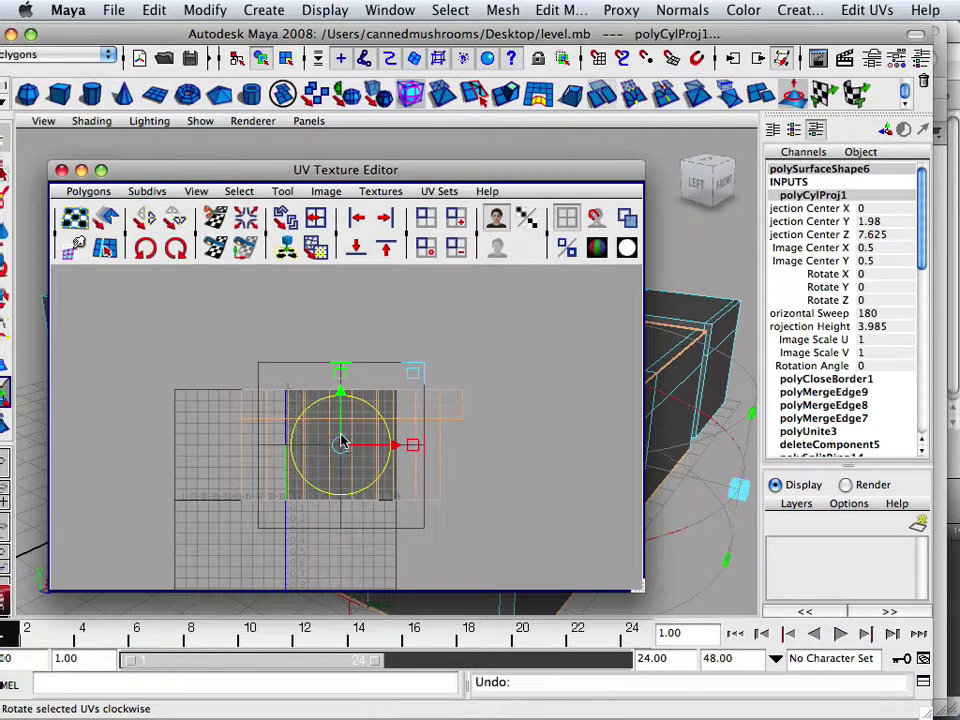
mouse_move(341, 398)
left_mouse_down()
mouse_move(341, 410)
mouse_move(341, 399)
left_mouse_up()
key("ctrl+z")
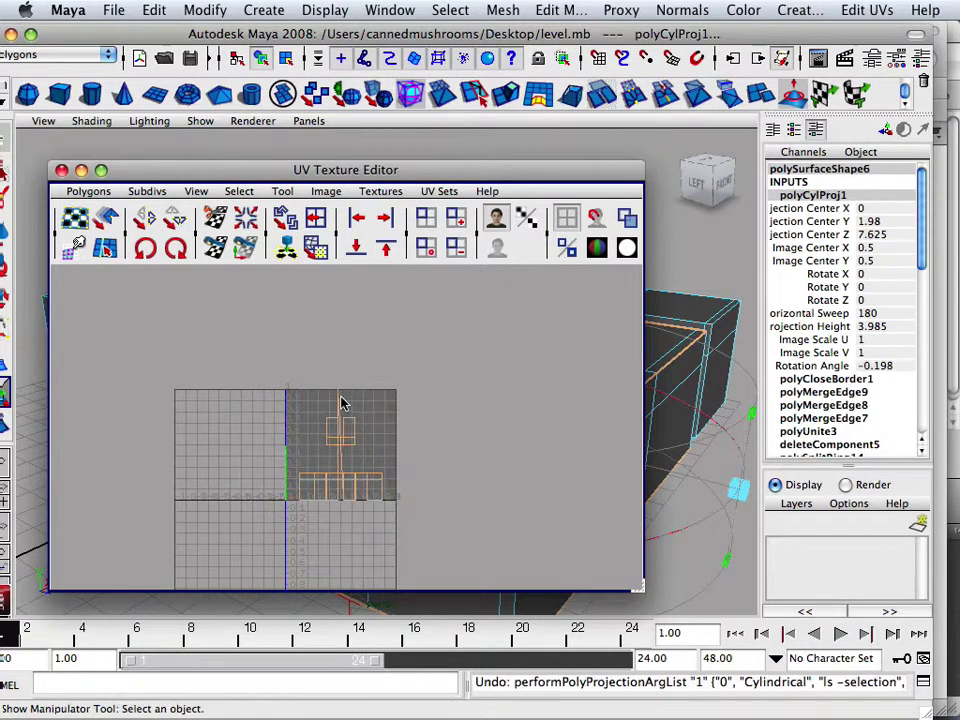
key("ctrl+z")
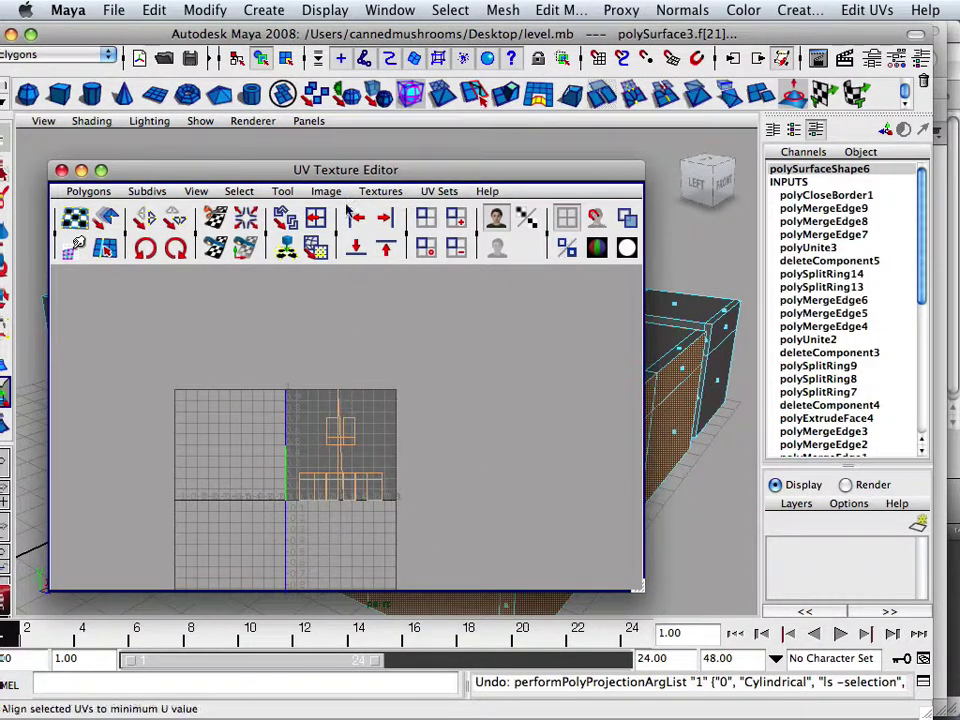
- Apply cylindrical mapping to the selected wall faces and move their UVs straight down to an Image Center Y of about -0.823
left_click(788, 11)
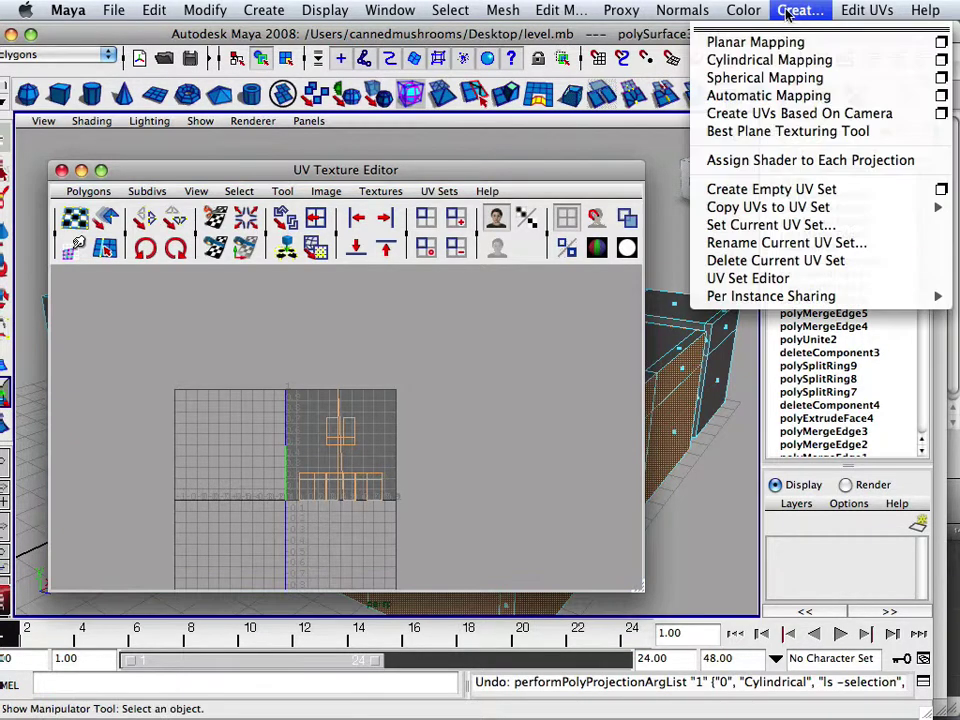
left_click(770, 60)
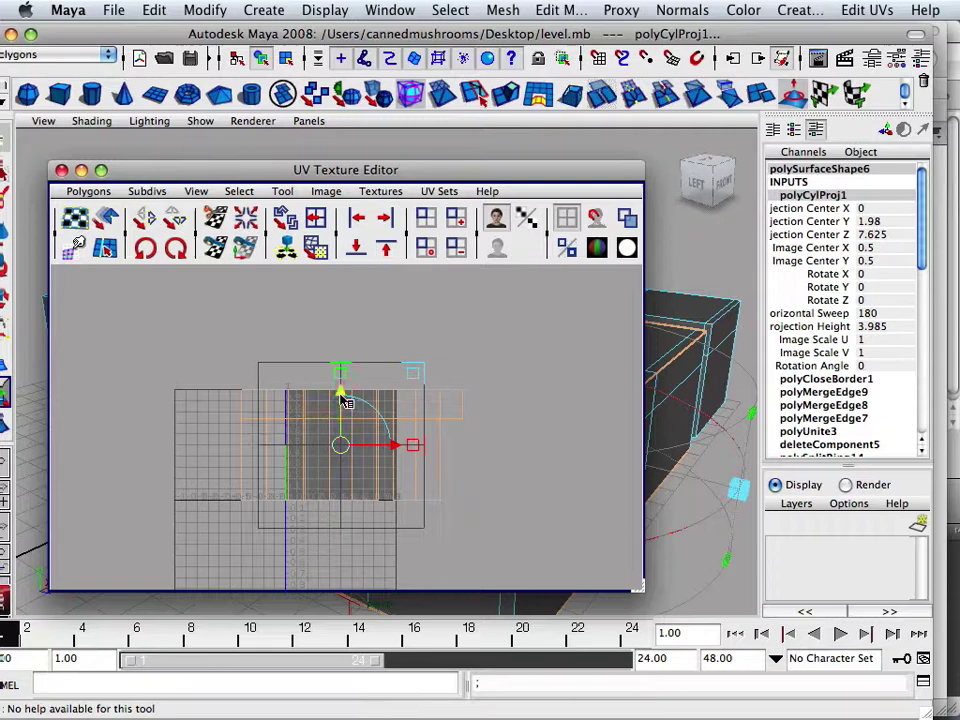
left_click_drag(343, 401, 341, 538)
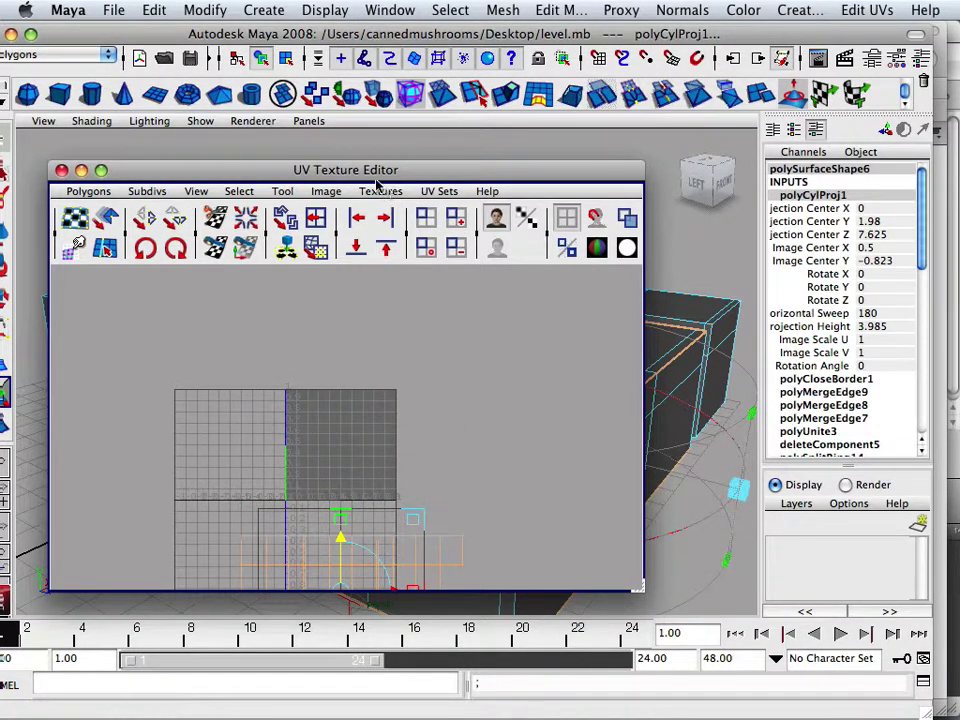
- Move the UV Texture Editor aside to uncover the model and clear the selection of the mapped walls
left_click_drag(380, 171, 954, 188)
left_click(75, 444)
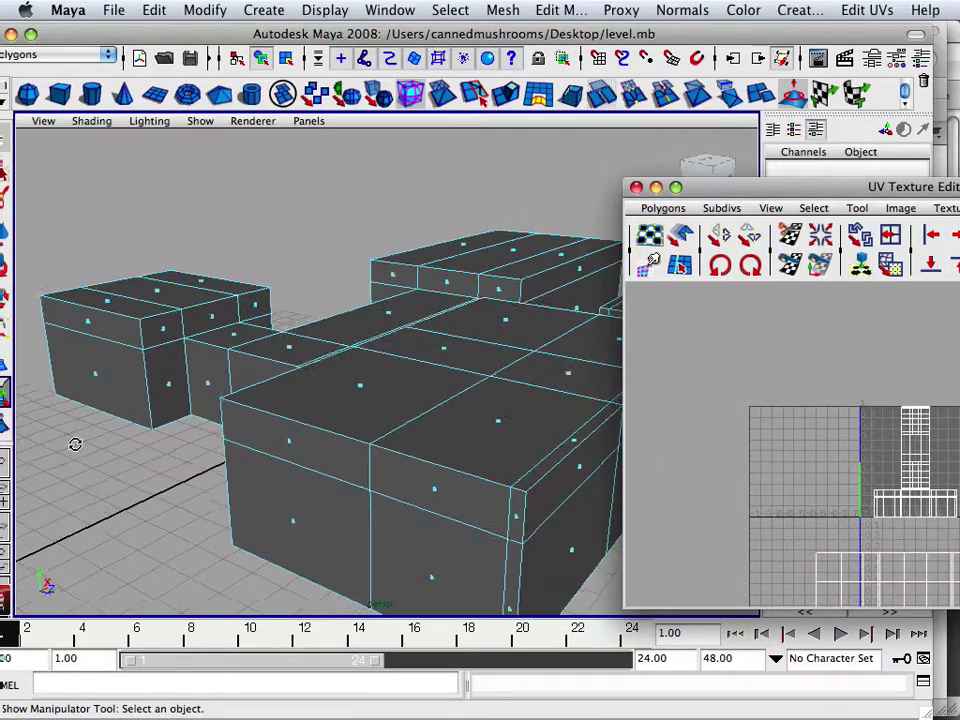
left_click_drag(75, 444, 205, 460, "alt")
middle_click_drag(205, 460, 332, 388, "alt")
scroll(330, 440, "down", 5)
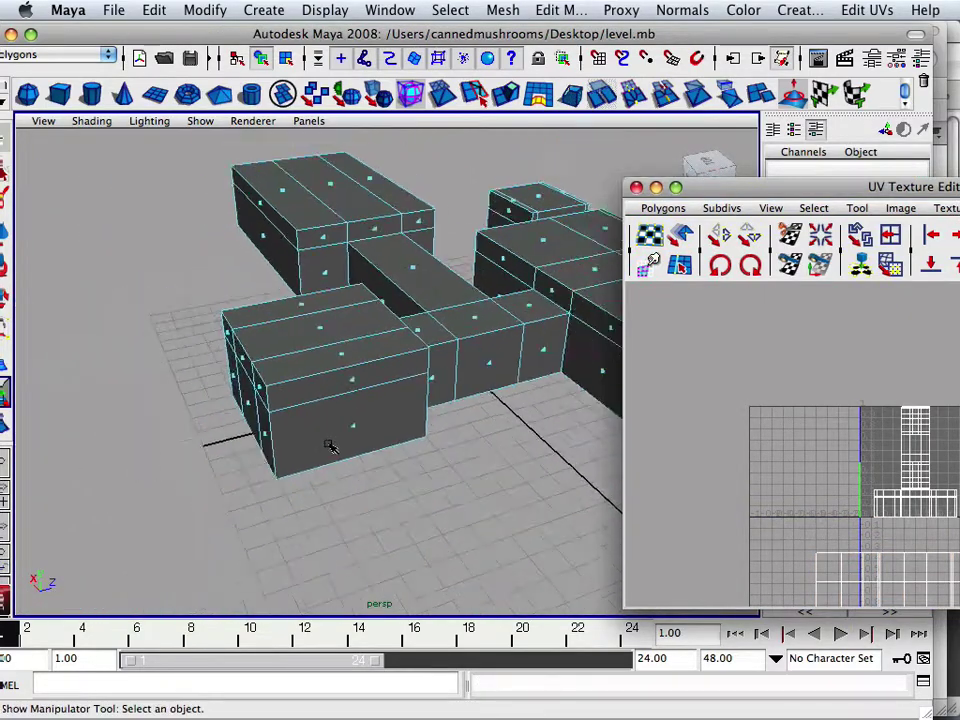
- Select the level's wall faces in the front view and reduce the selection in the top view to the square room beyond the corridor
key("space")
key("space")
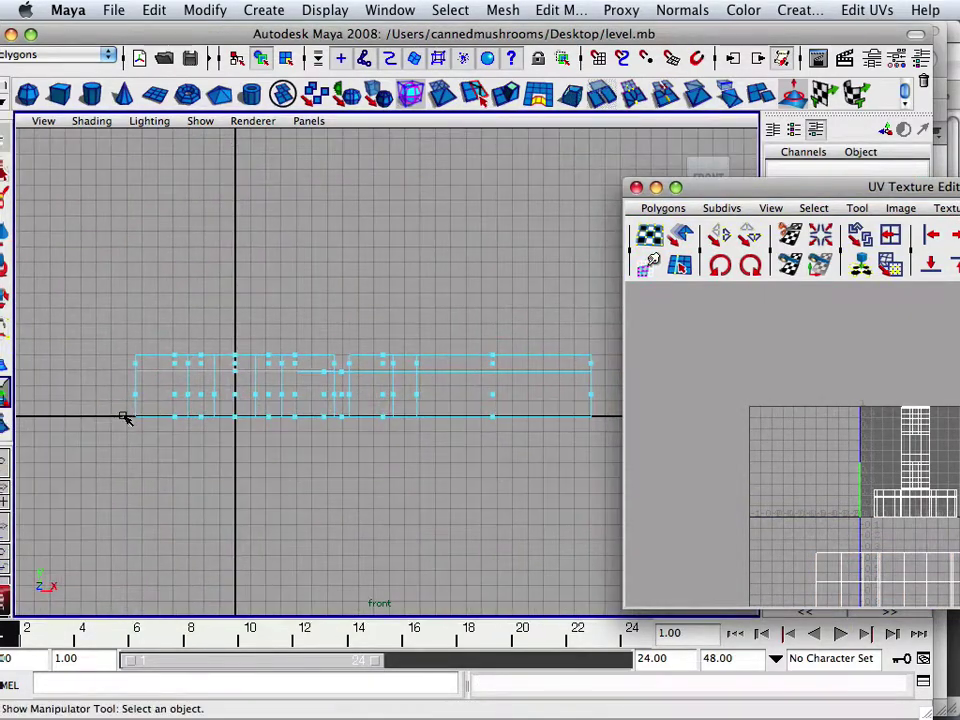
left_click_drag(124, 358, 610, 415)
key("space")
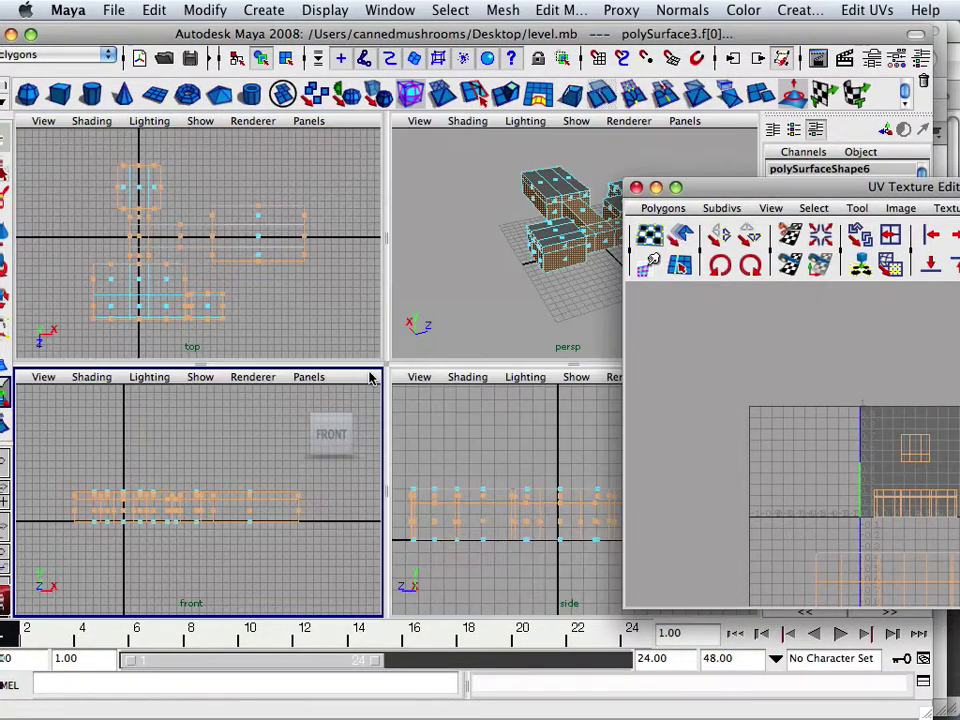
key("space")
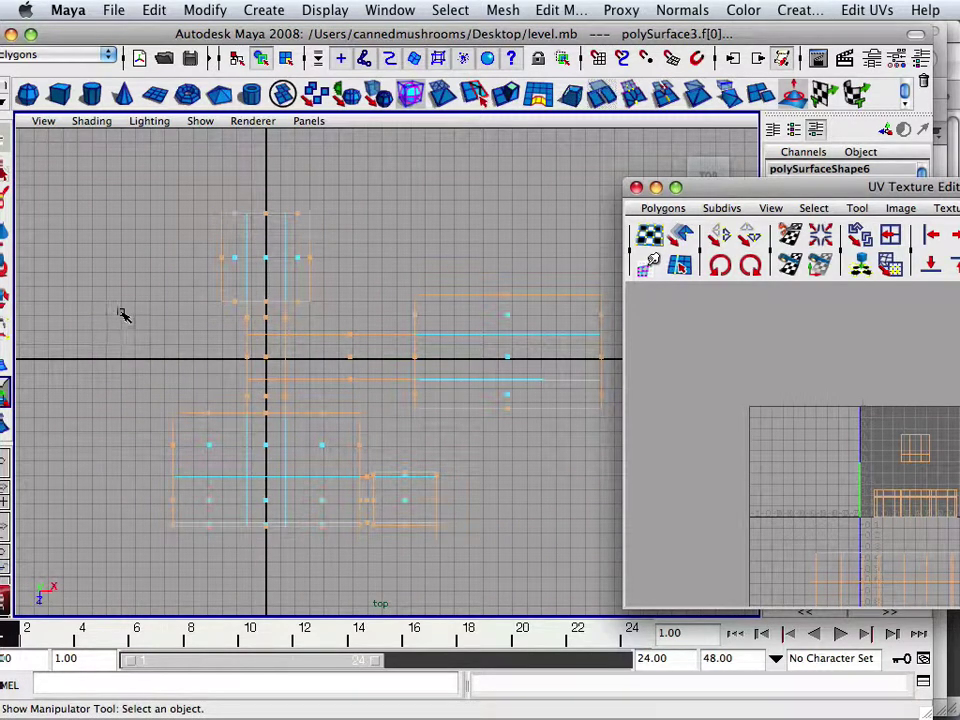
left_click_drag(120, 312, 514, 598, "ctrl")
left_click_drag(358, 271, 549, 462, "ctrl")
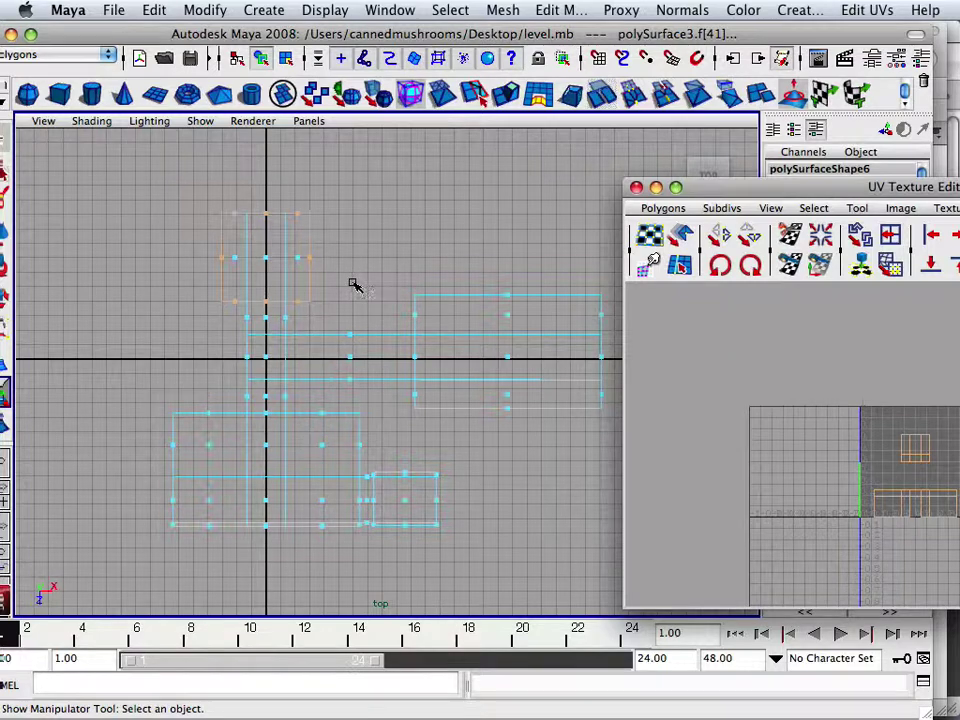
scroll(348, 282, "up", 3)
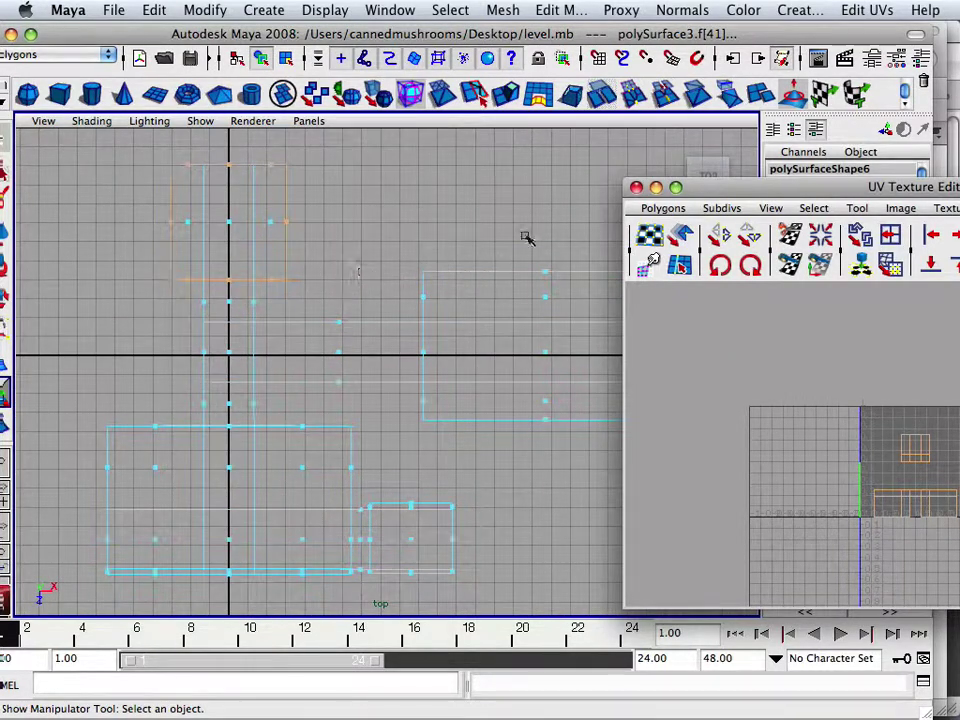
- Apply cylindrical mapping to the square room's walls and move their UVs to Image Center X 2.662 and Y 1.161
left_click(796, 12)
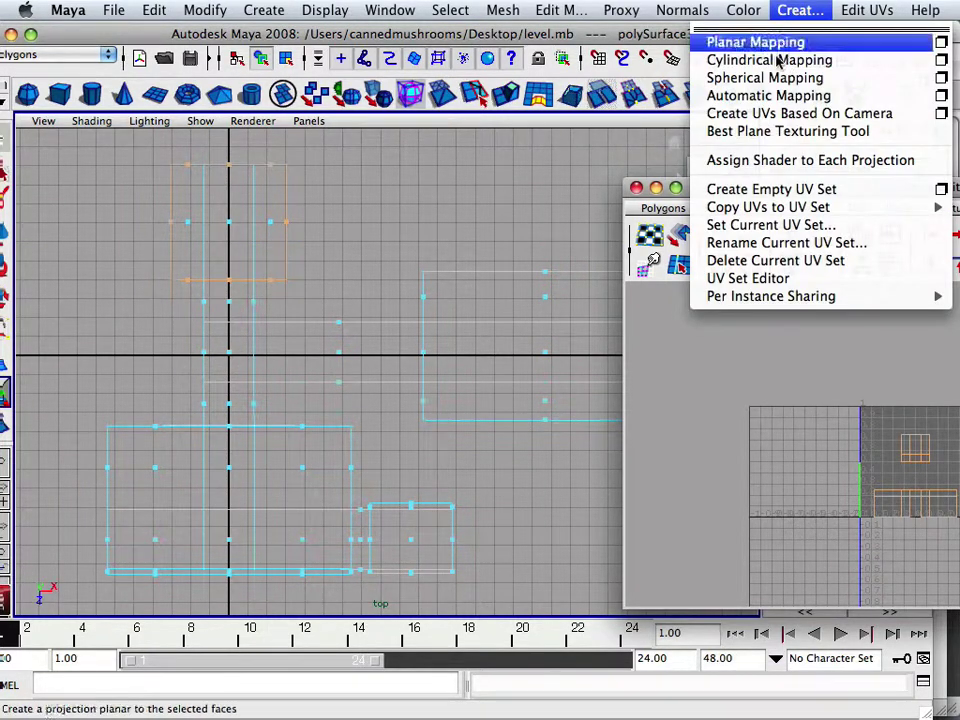
left_click(815, 60)
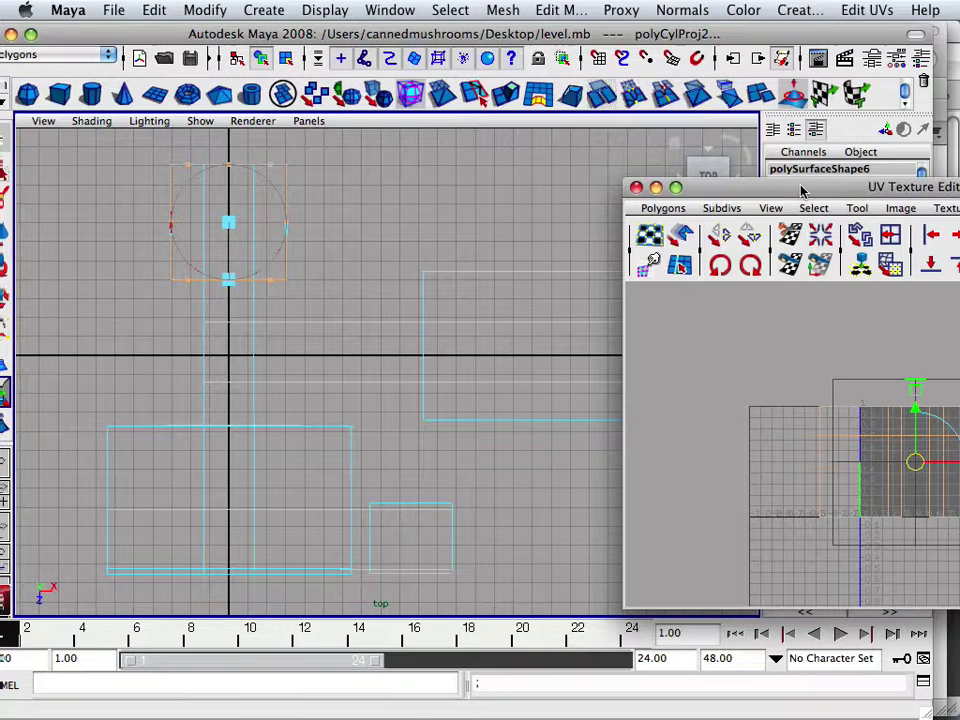
left_click_drag(800, 190, 413, 33)
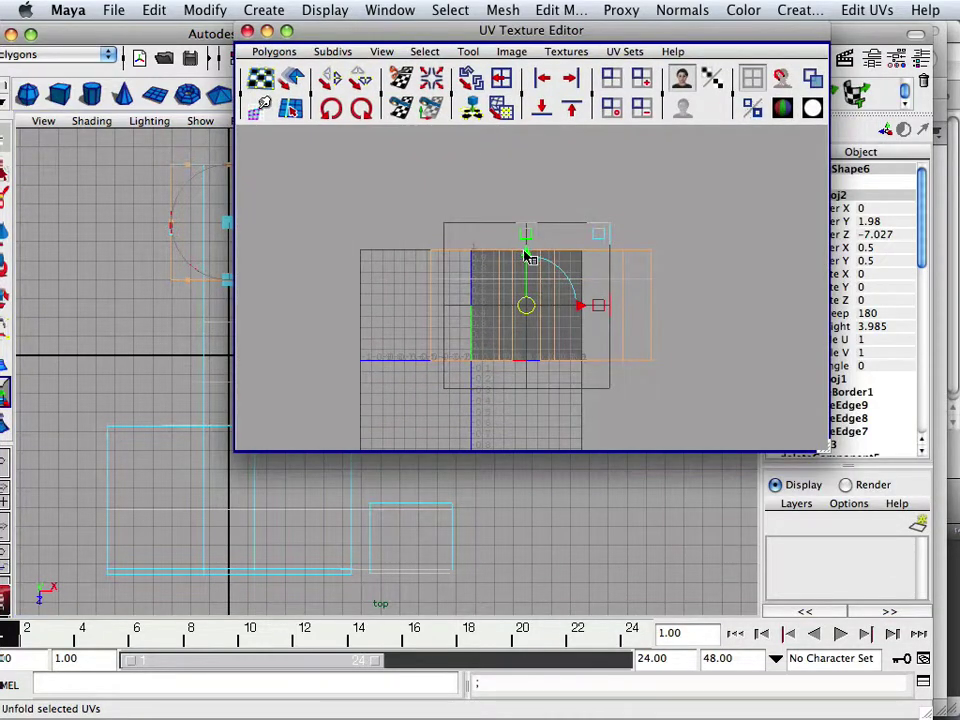
left_click_drag(527, 258, 527, 176)
left_click_drag(586, 243, 821, 238)
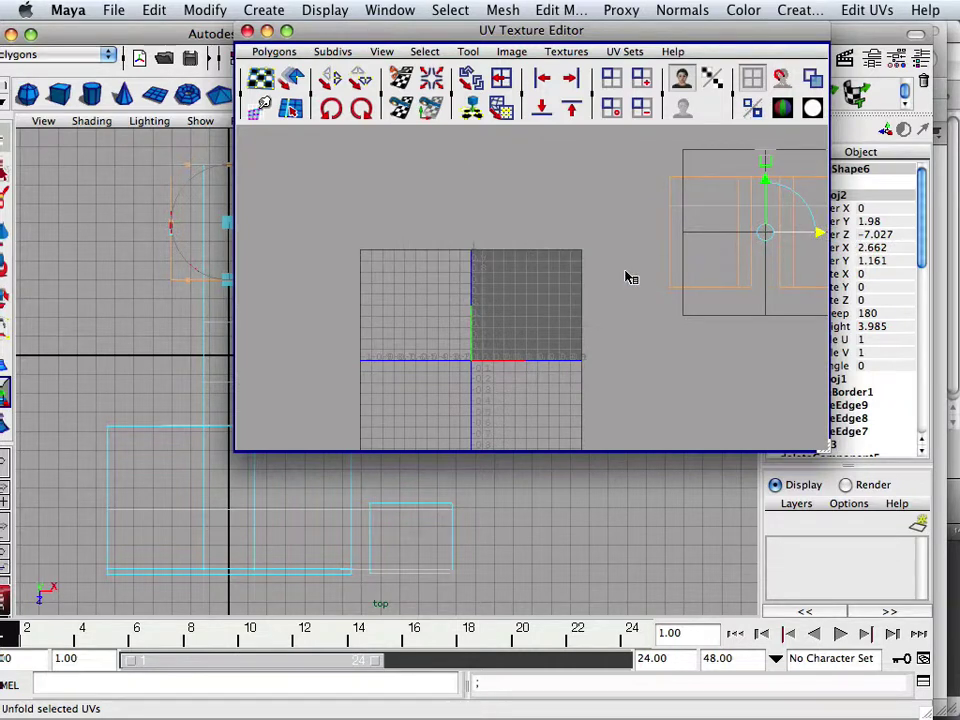
- Move the UV Texture Editor aside and examine the mapped square room from several sides in the perspective view
left_click_drag(429, 40, 478, 103)
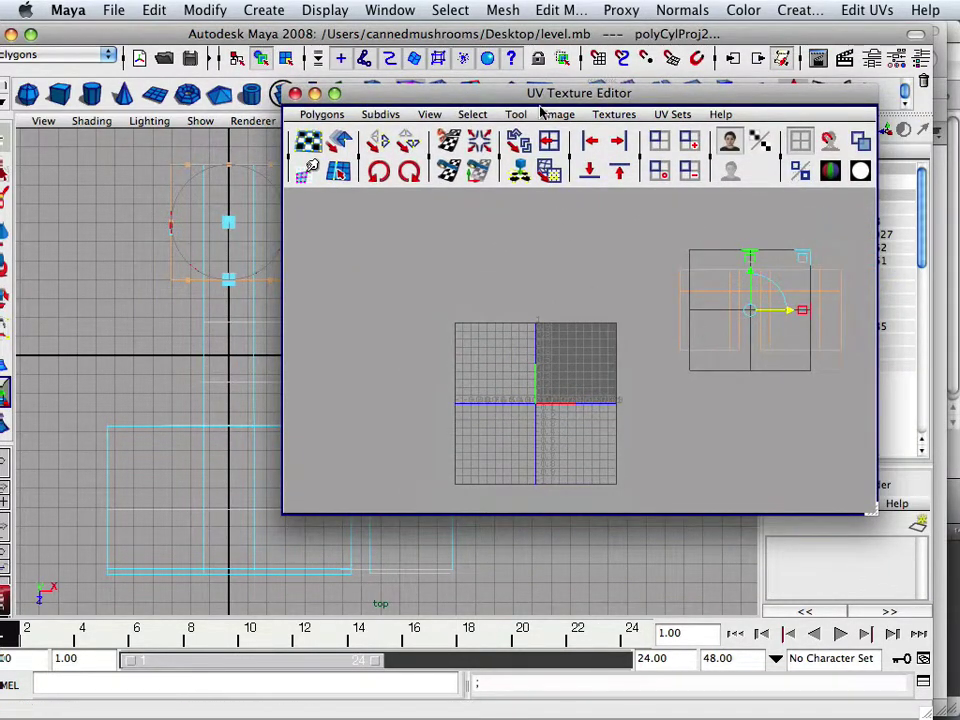
left_click_drag(420, 101, 727, 316)
key("space")
key("space")
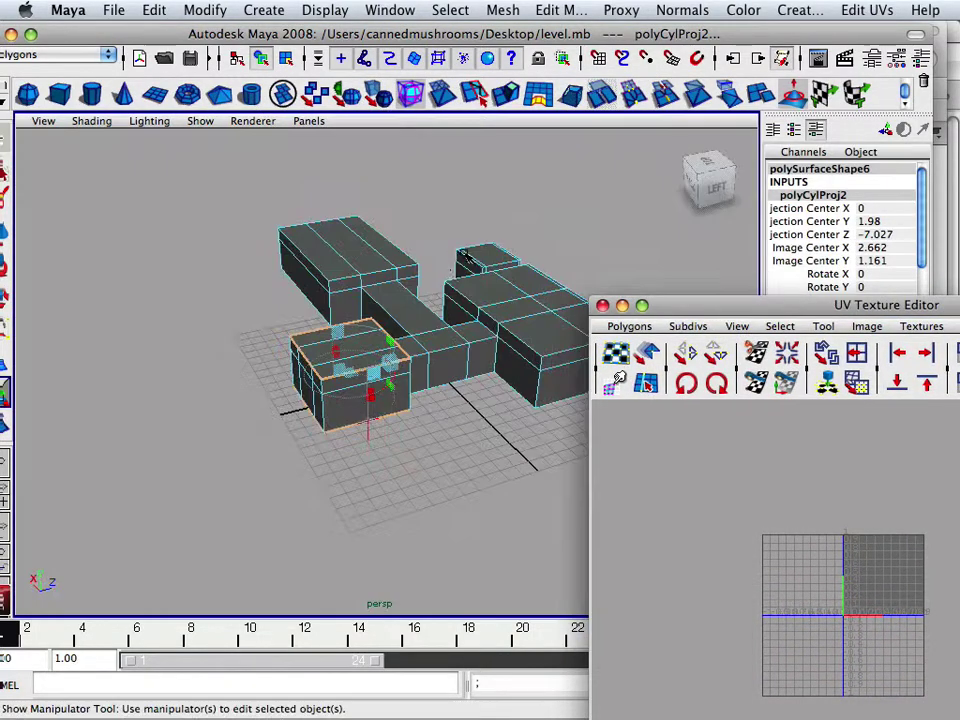
left_click_drag(337, 207, 520, 312, "alt")
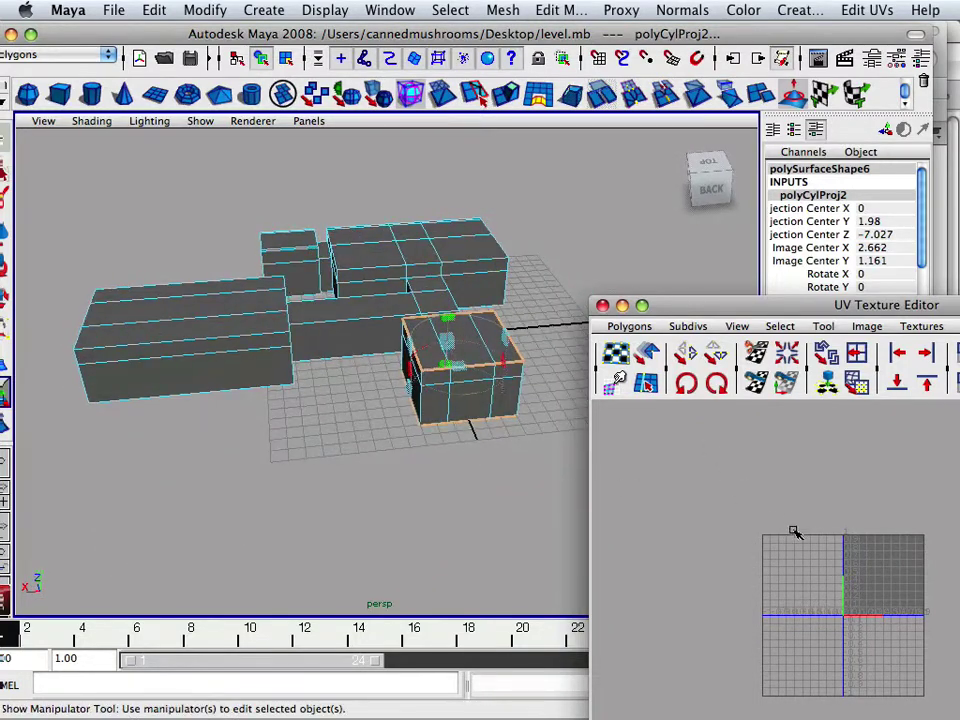
scroll(330, 463, "down", 1)
middle_click_drag(330, 463, 540, 452, "alt")
right_click_drag(681, 538, 842, 540, "alt")
left_click_drag(521, 439, 314, 358, "alt")
- Return to face selection, select all wall faces of the level in the front view and move the UV Texture Editor clear of the viewports
key("space")
key("space")
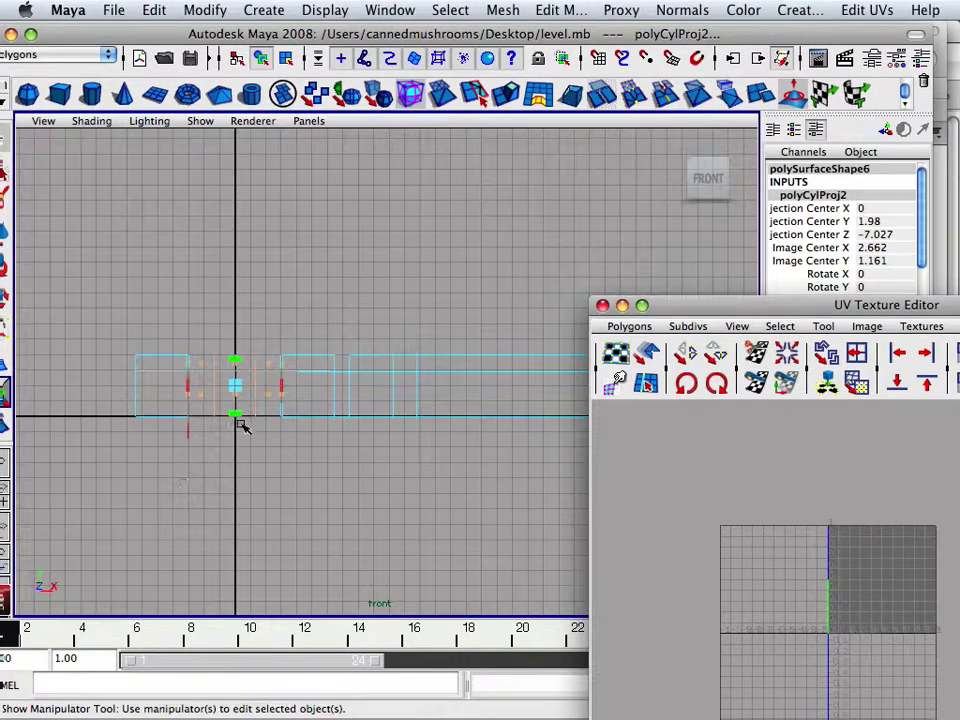
right_click_drag(242, 424, 276, 399)
left_click_drag(115, 358, 947, 452)
- Deselect every wall in the top view except those of the large room at the positive X end of the level
key("space")
key("space")
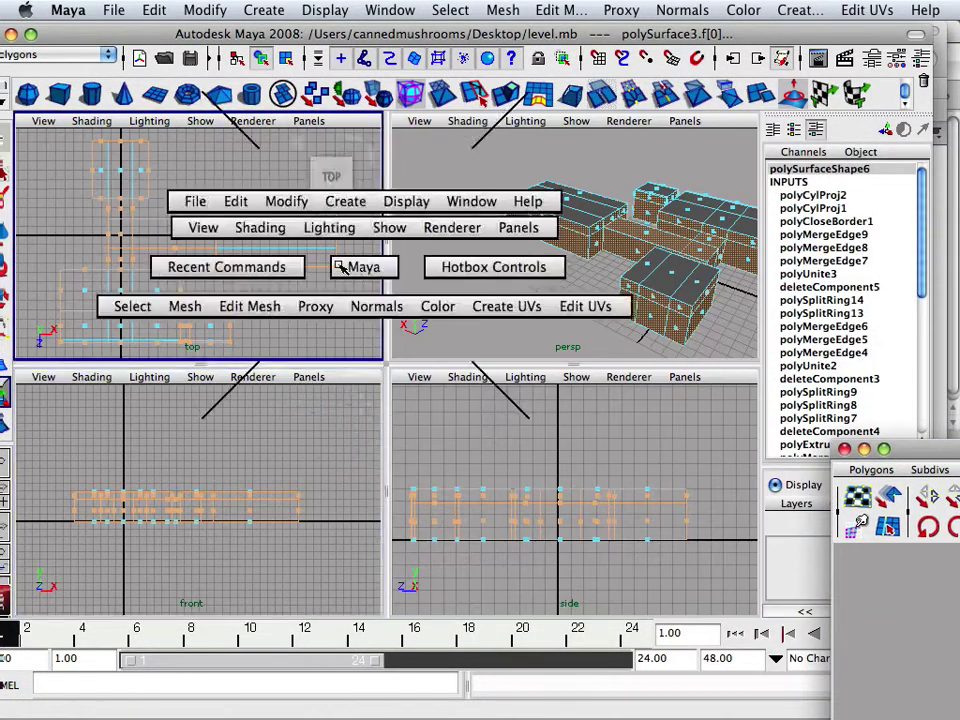
key("f")
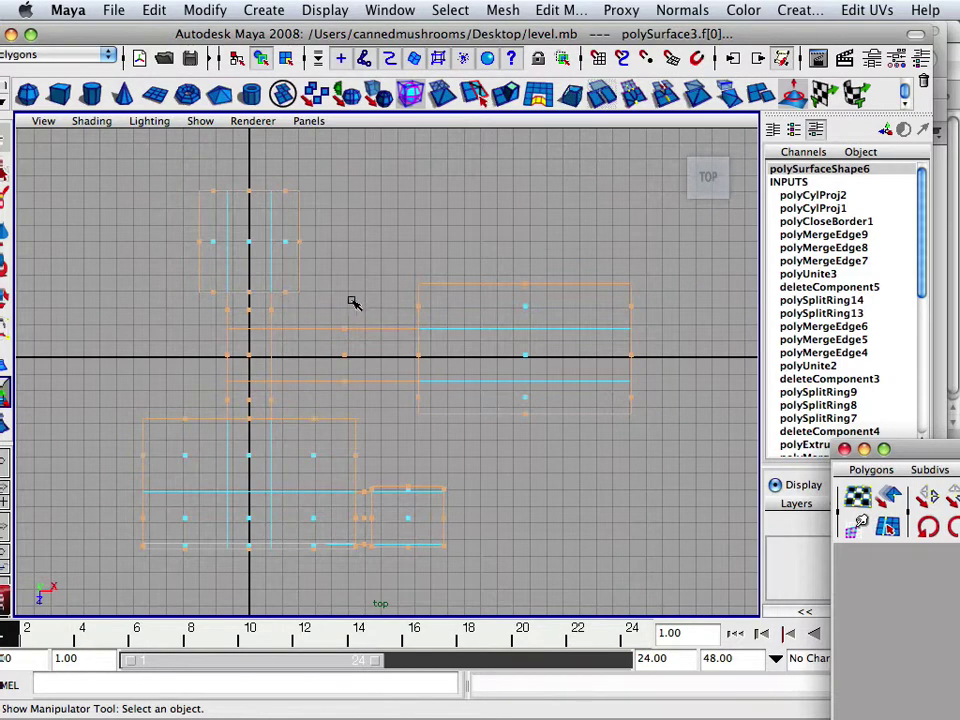
scroll(348, 301, "down", 1)
scroll(335, 320, "up", 1)
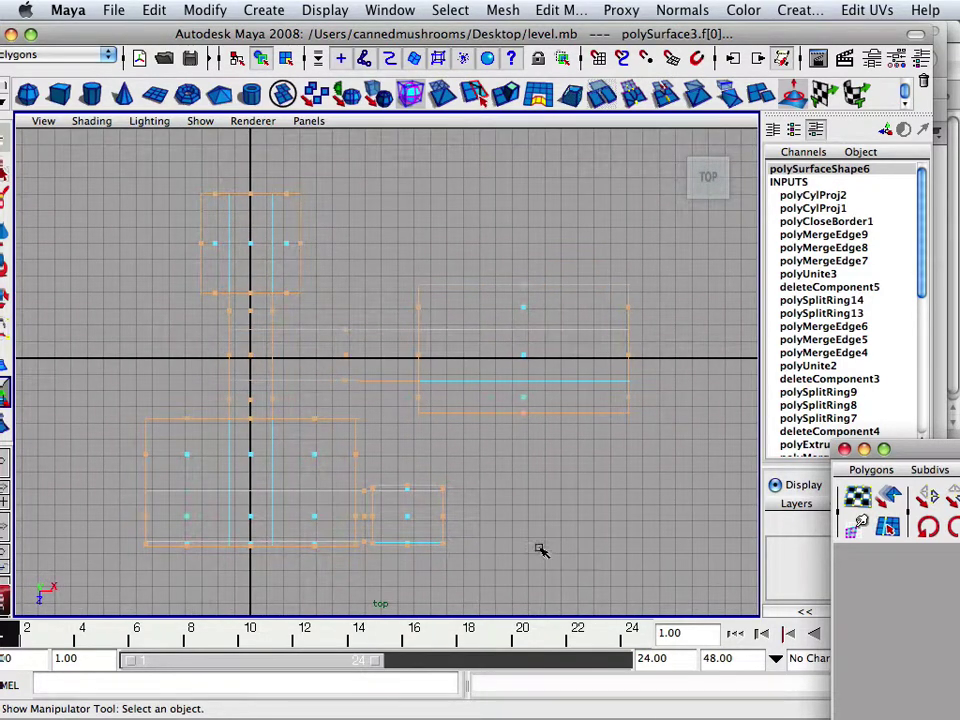
left_click_drag(107, 186, 394, 589)
left_click_drag(534, 580, 253, 500, "ctrl")
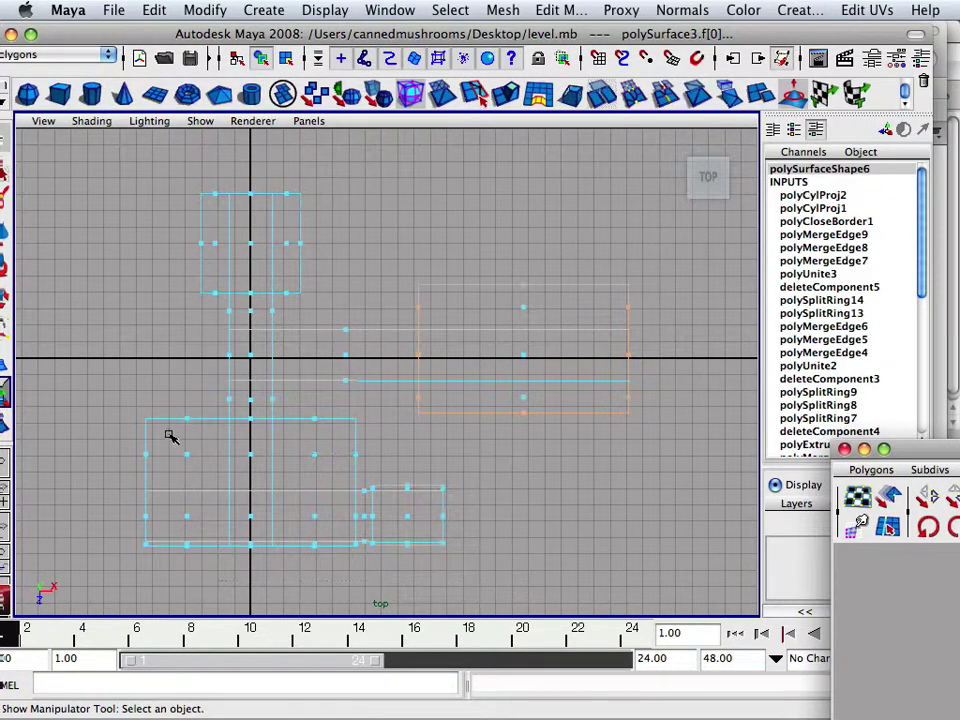
- Apply cylindrical mapping to the large end room's walls and move their UVs sideways to an Image Center X of -2.99
key("space")
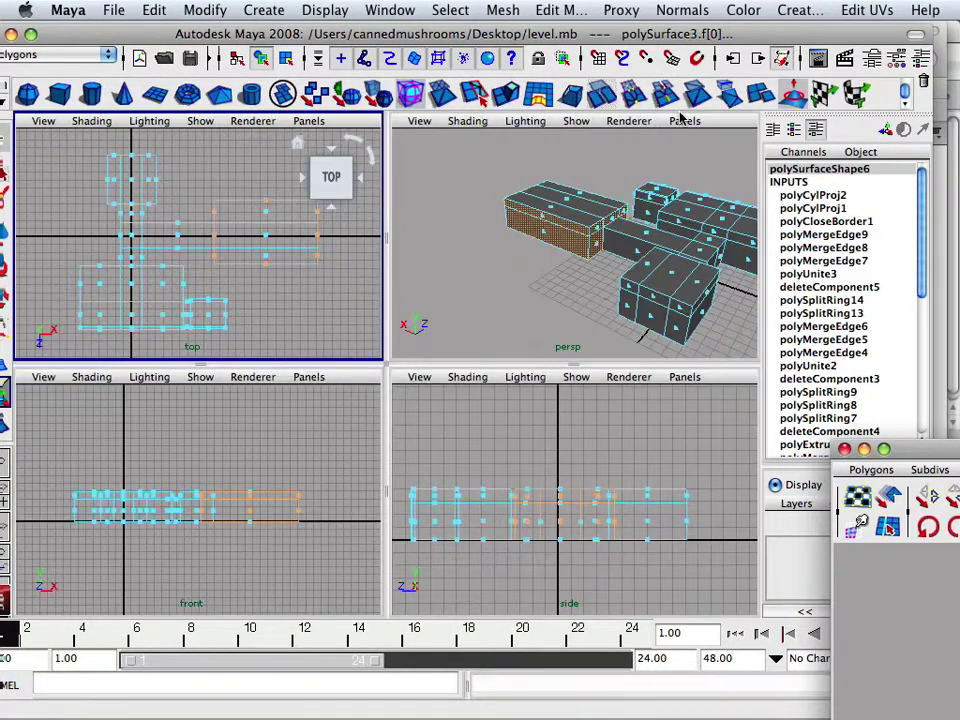
middle_click(680, 118)
left_click(800, 11)
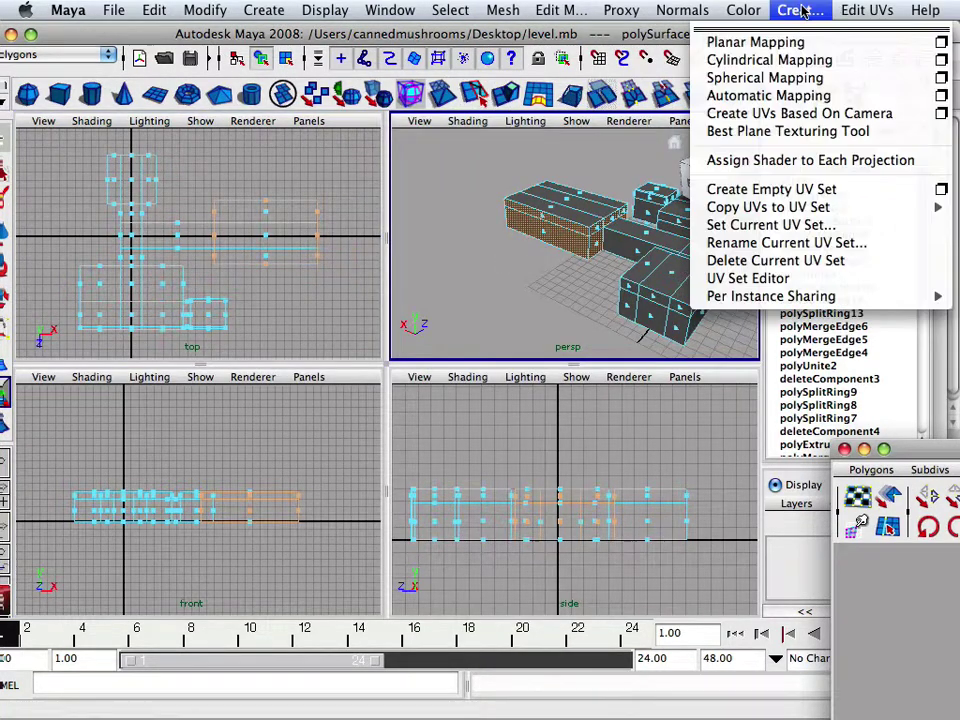
left_click(775, 60)
left_click_drag(923, 454, 301, 72)
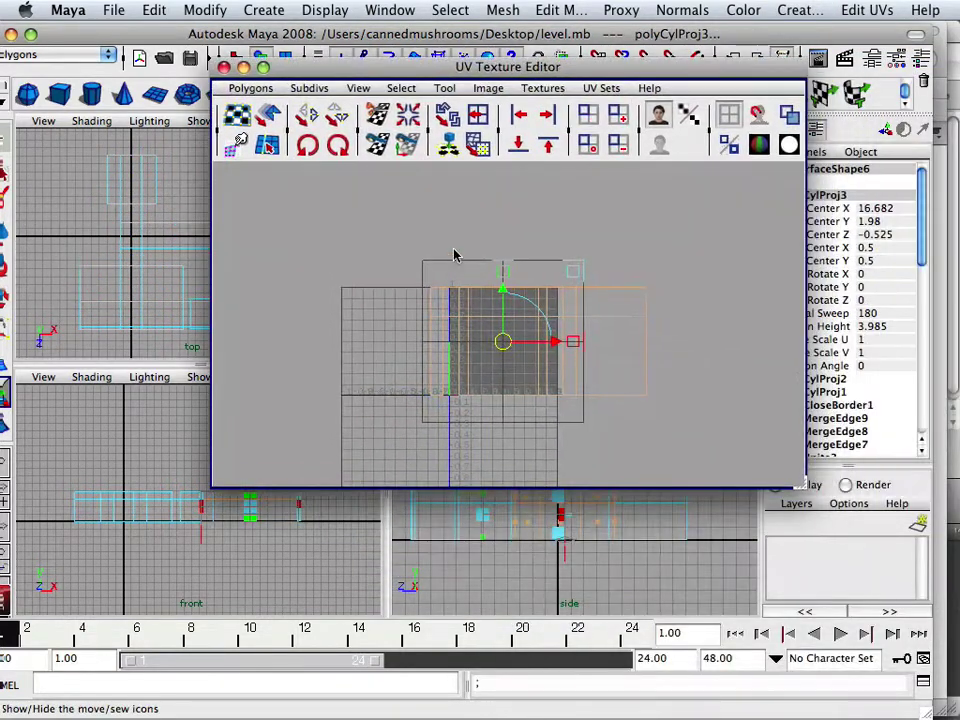
left_click_drag(560, 350, 199, 326)
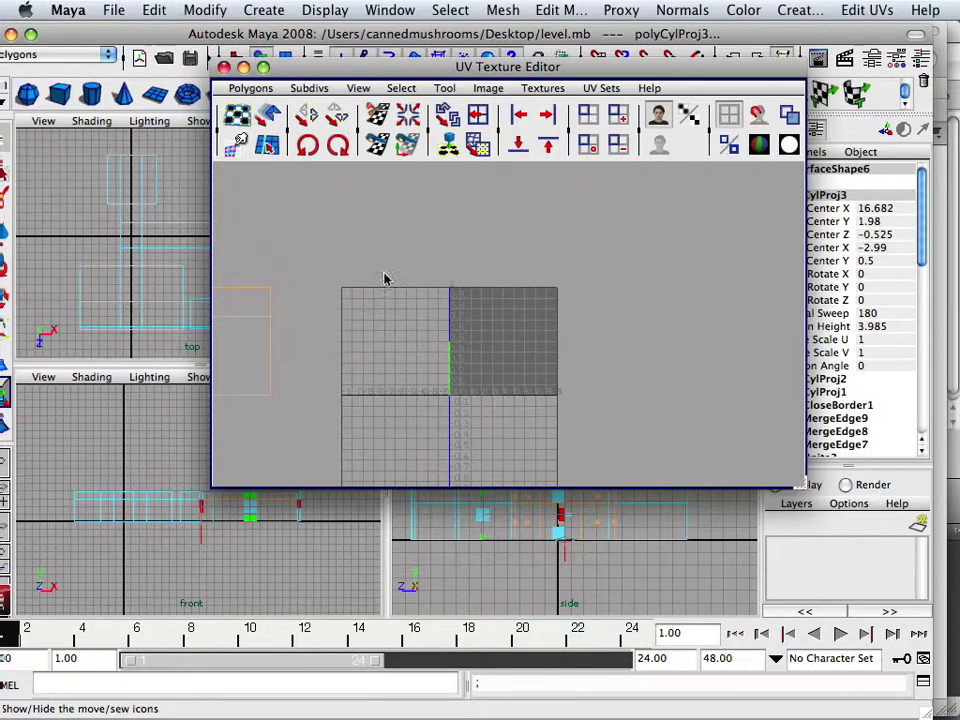
- Uncover the model, clear the mapped room's selection and select all wall faces of the level again in the front view
left_click_drag(240, 67, 652, 221)
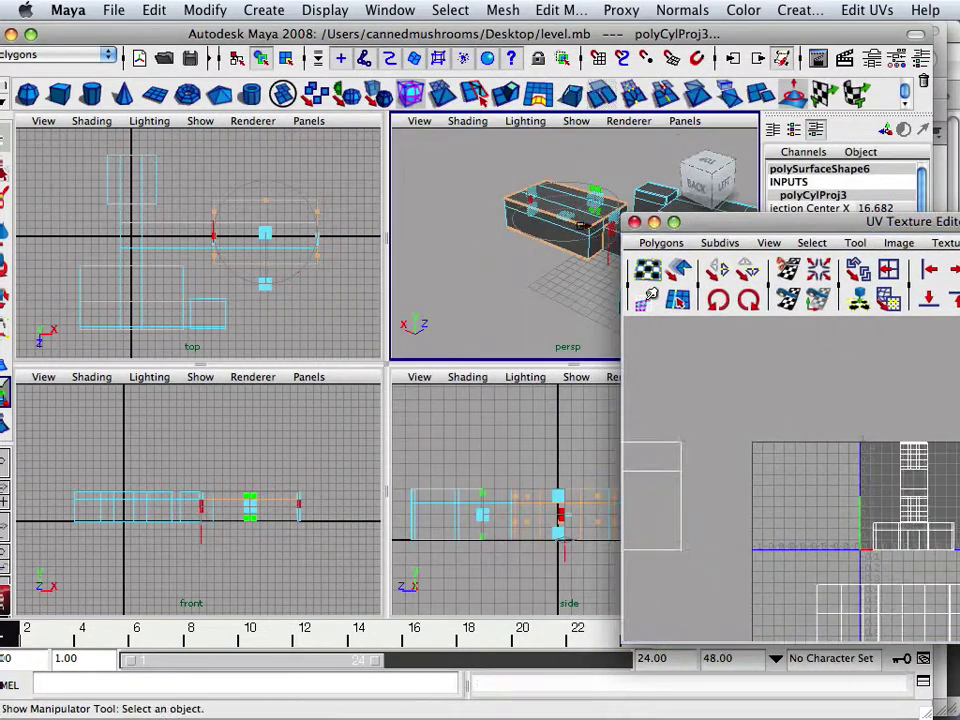
key("space")
key("space")
key("space")
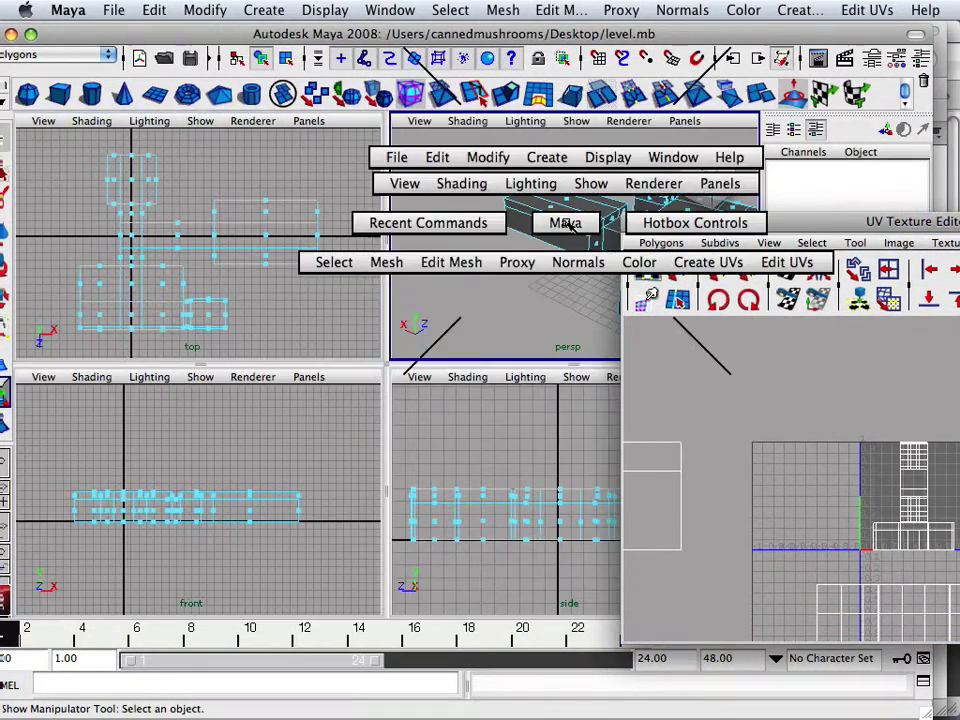
left_click_drag(531, 251, 424, 249, "alt")
middle_click_drag(424, 249, 473, 251, "alt")
key("space")
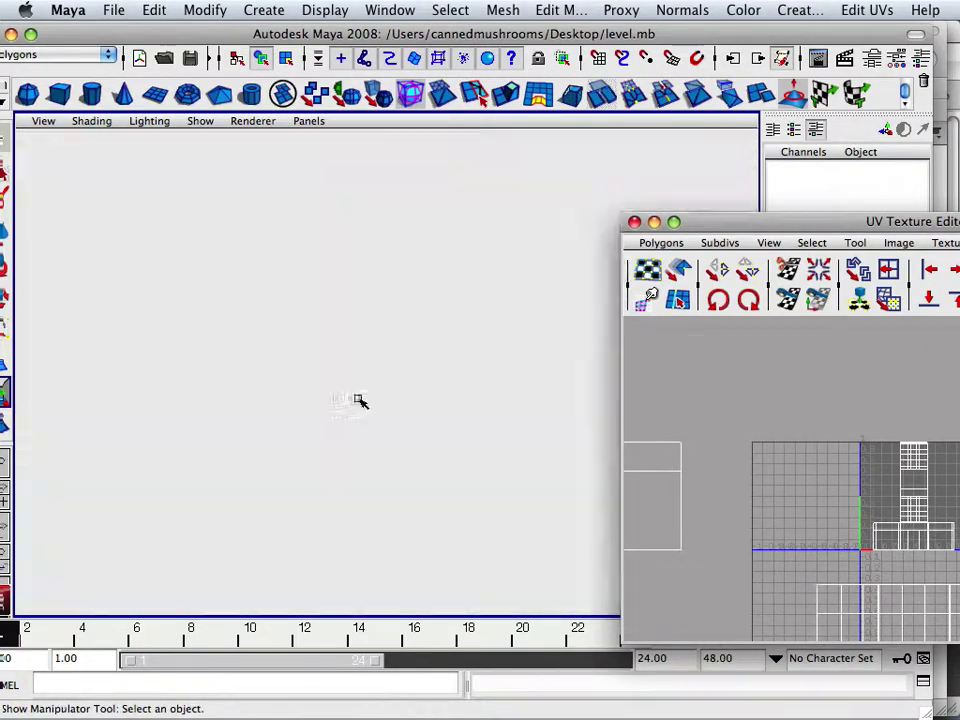
key("space")
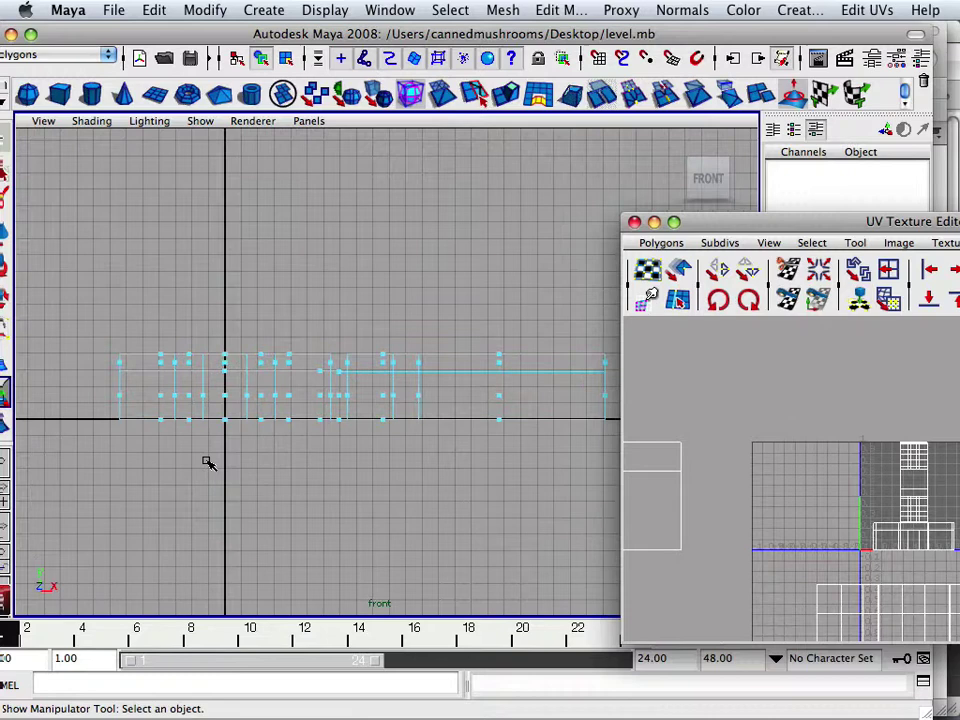
scroll(207, 459, "up", 2)
scroll(206, 456, "down", 2)
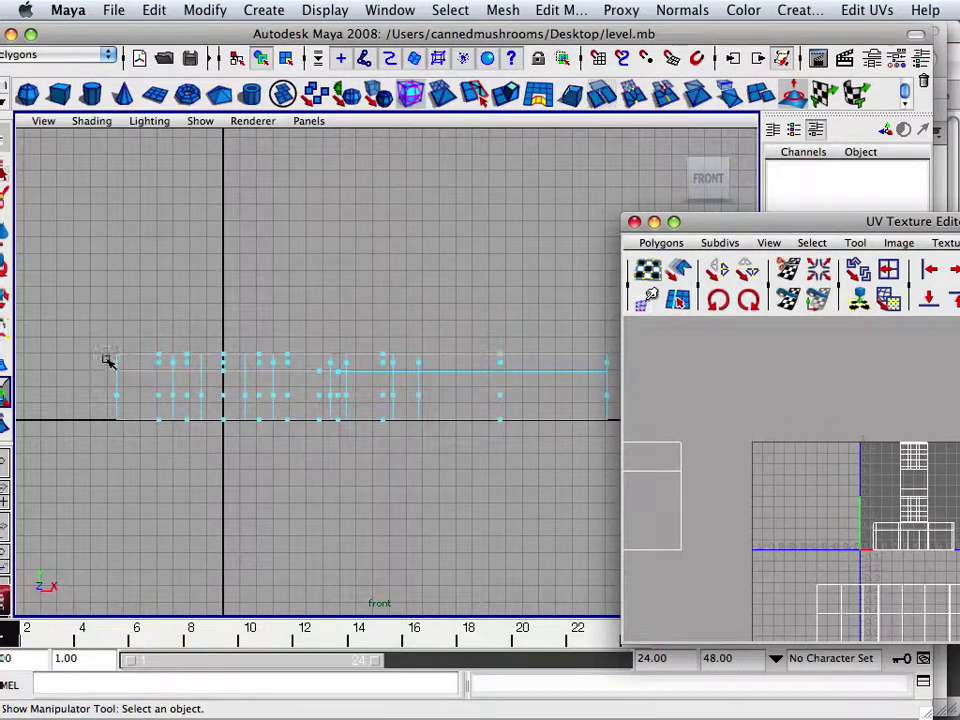
left_click_drag(107, 360, 614, 417)
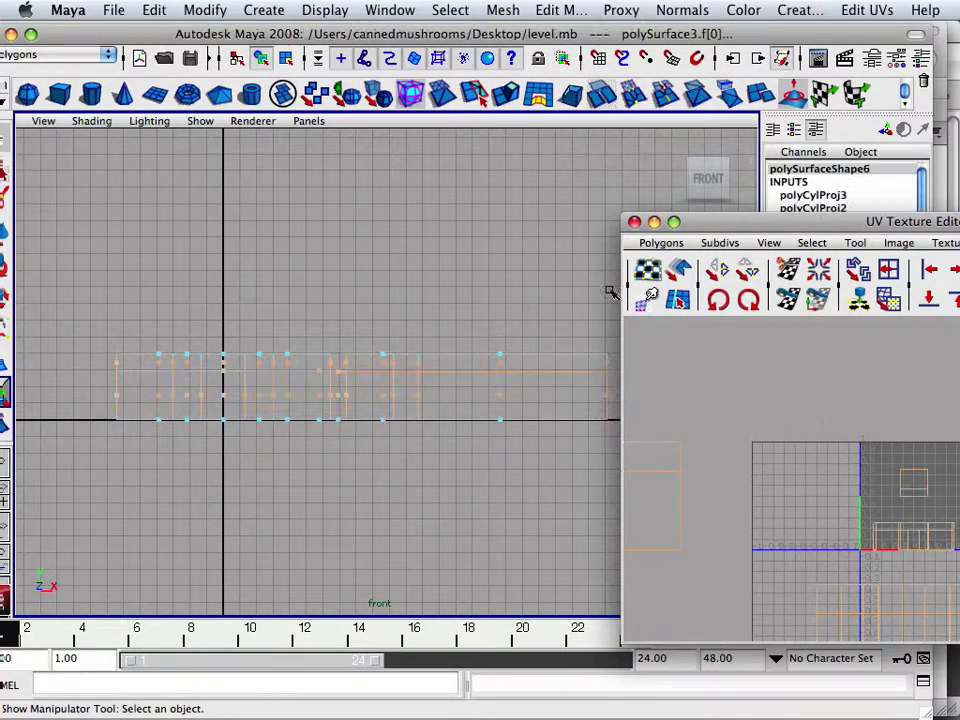
- Deselect the other rooms and corridors in the top view, keeping only the walls of the smallest side room, and check them in perspective
key("space")
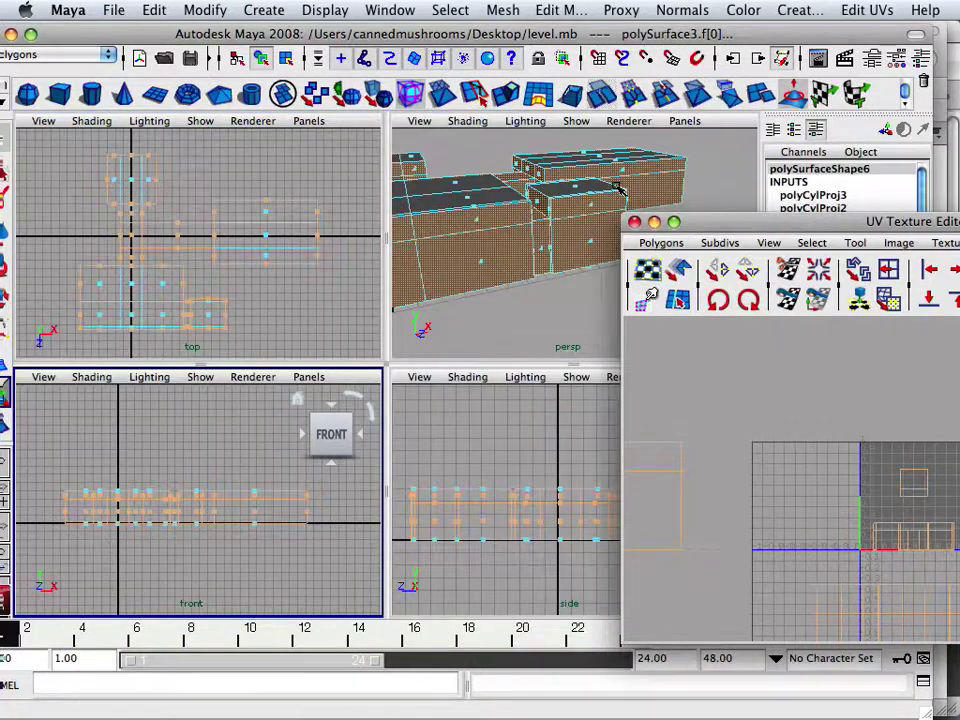
key("space")
key("space")
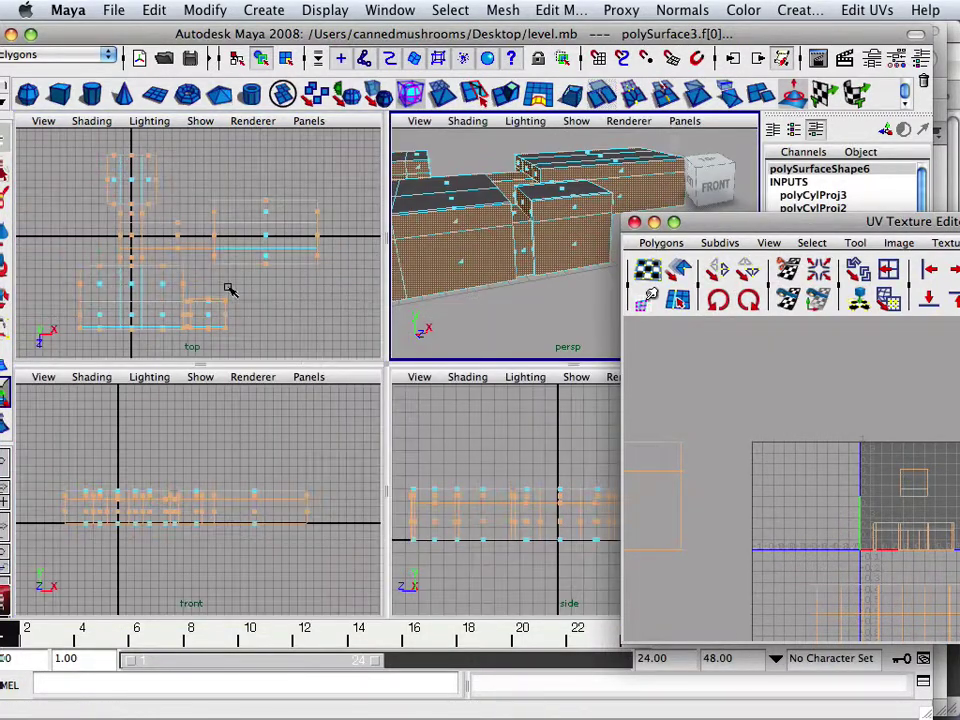
key("space")
left_click_drag(92, 352, 356, 561)
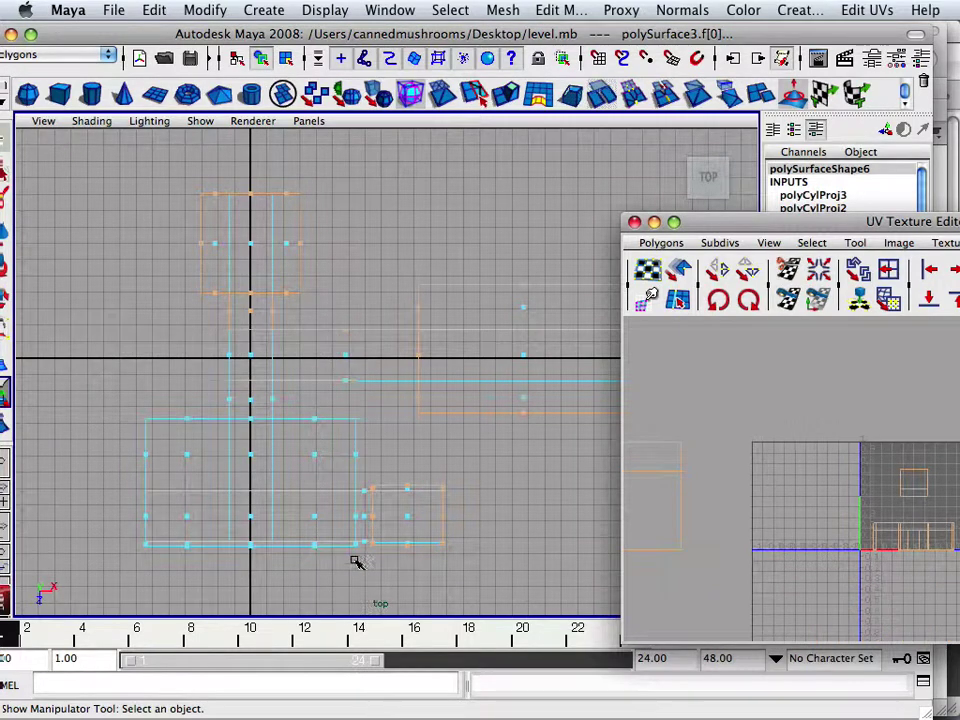
left_click_drag(160, 172, 487, 381)
middle_click_drag(487, 381, 253, 358, "alt")
key("space")
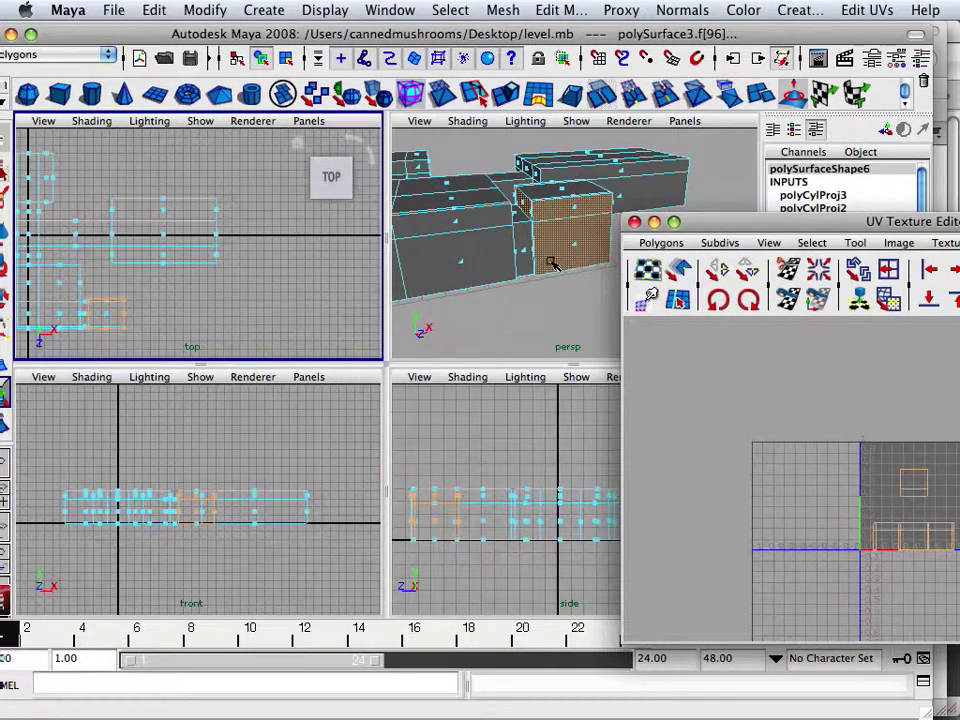
key("space")
left_click_drag(534, 264, 388, 298, "alt")
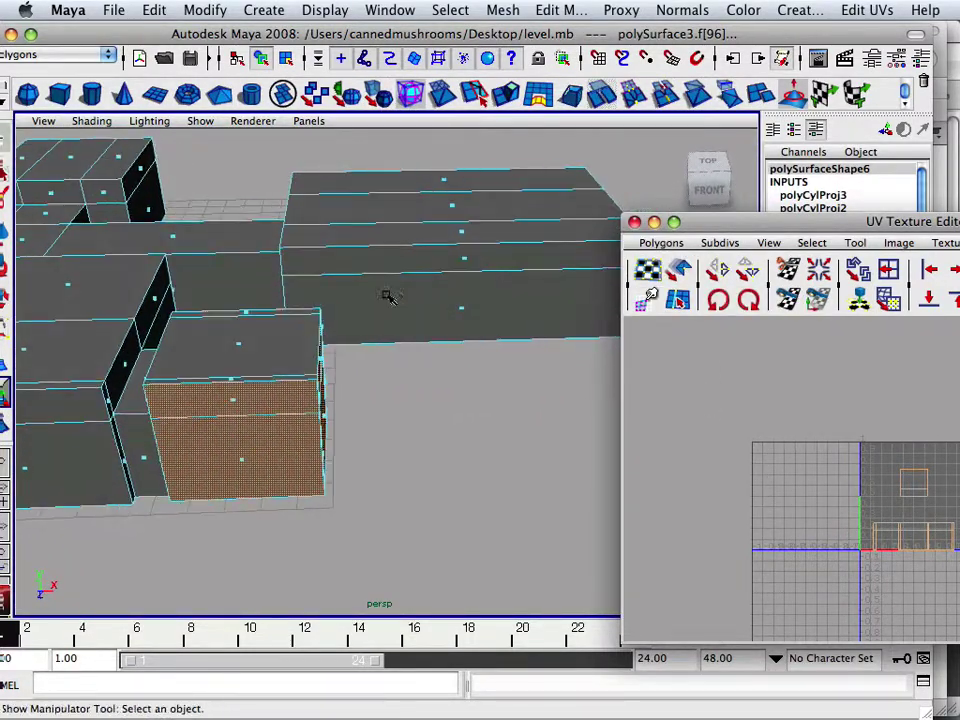
- Apply cylindrical mapping to the smallest side room's wall faces and bring the UV Texture Editor fully into view
left_click(782, 10)
left_click(775, 60)
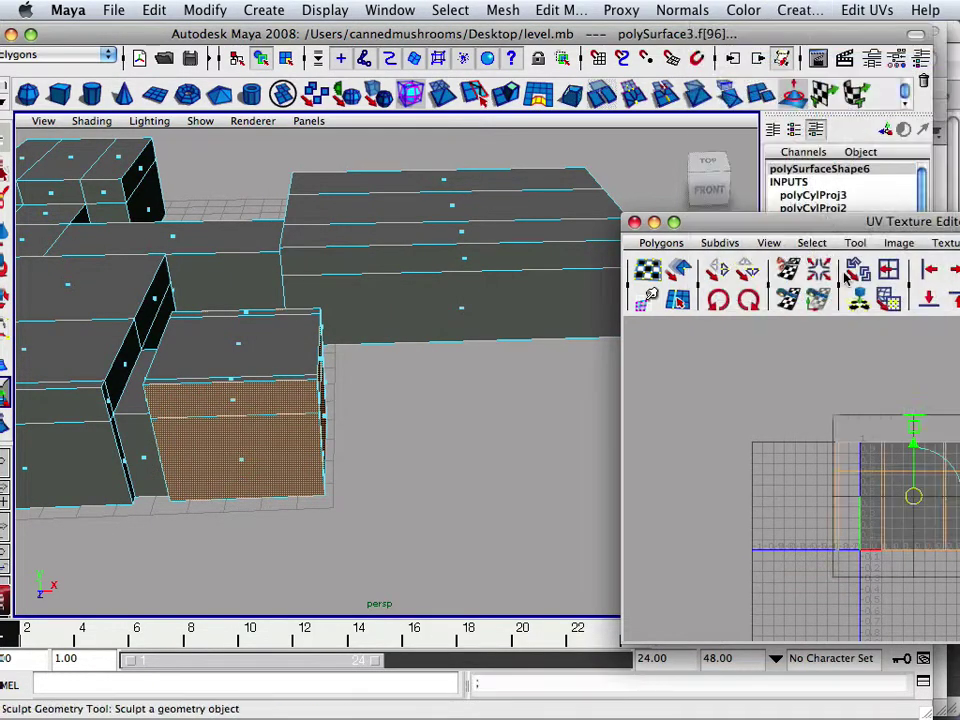
left_click_drag(836, 223, 590, 49)
scroll(709, 254, "down", 1)
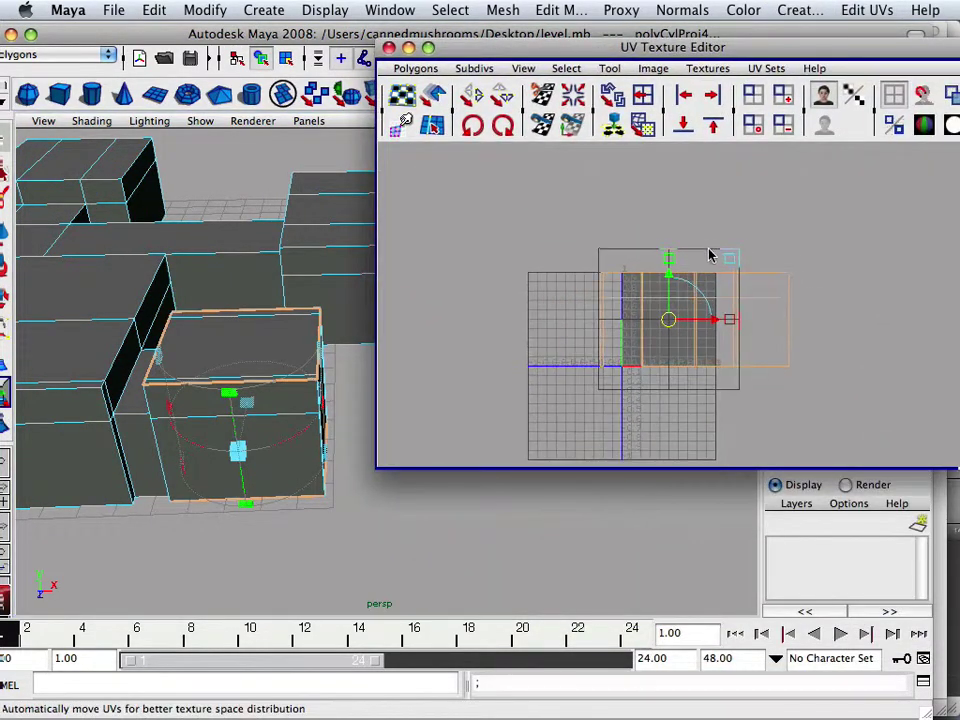
scroll(705, 255, "down", 4)
left_click_drag(674, 292, 677, 440)
key("z")
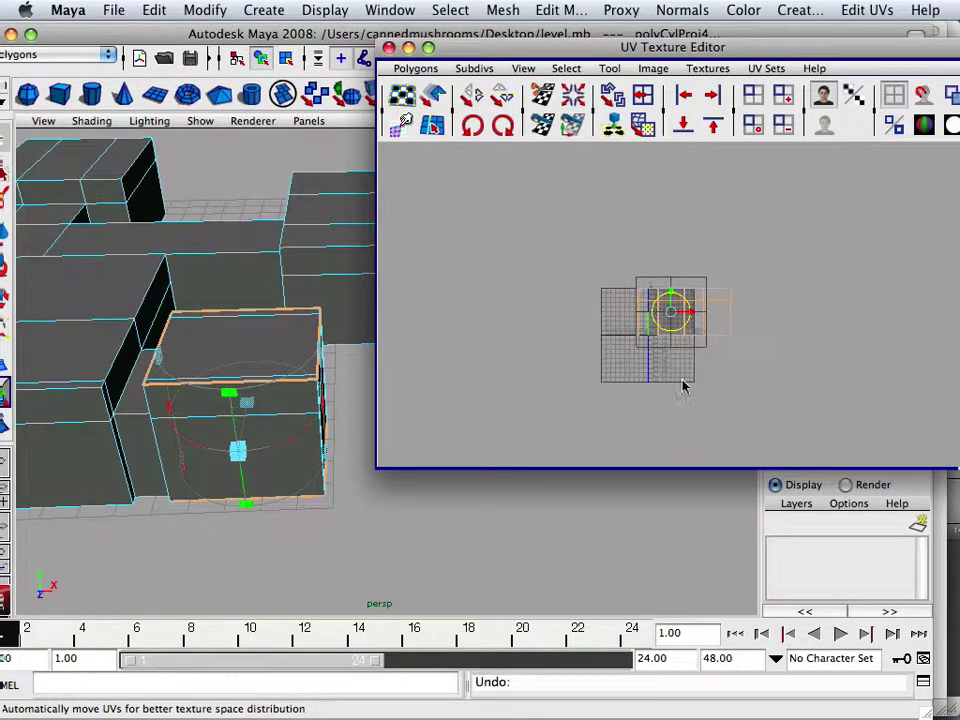
scroll(681, 371, "up", 3)
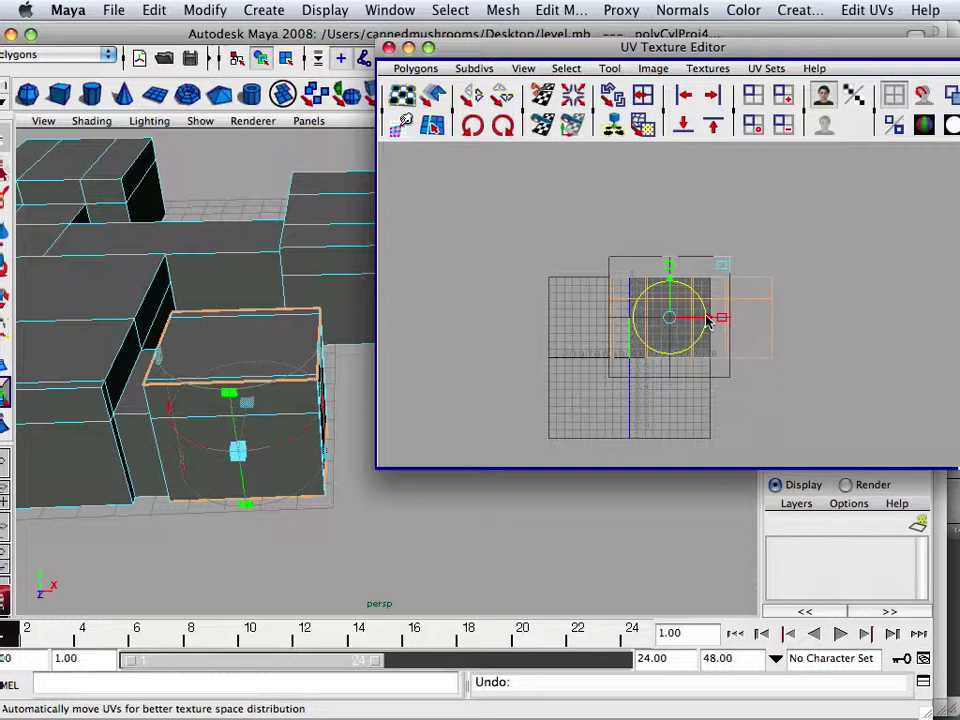
scroll(722, 321, "up", 3)
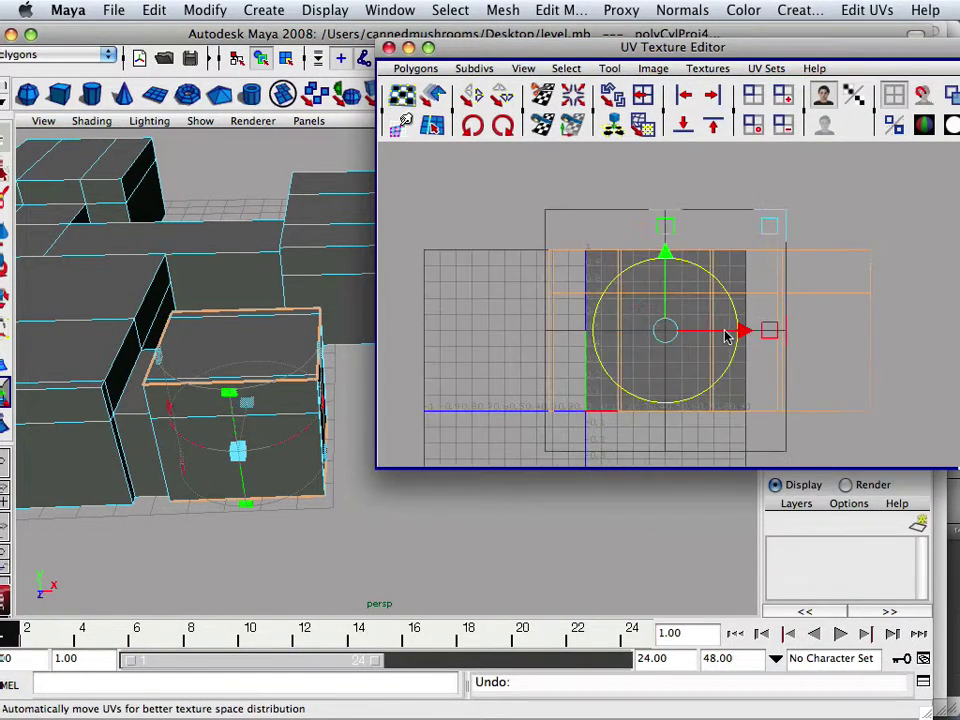
left_click_drag(738, 332, 634, 332)
key("z")
- Move the small room's projected UVs in the negative U direction past the large end room's shell, and clear the selection
left_click_drag(700, 334, 323, 324)
scroll(416, 329, "down", 4)
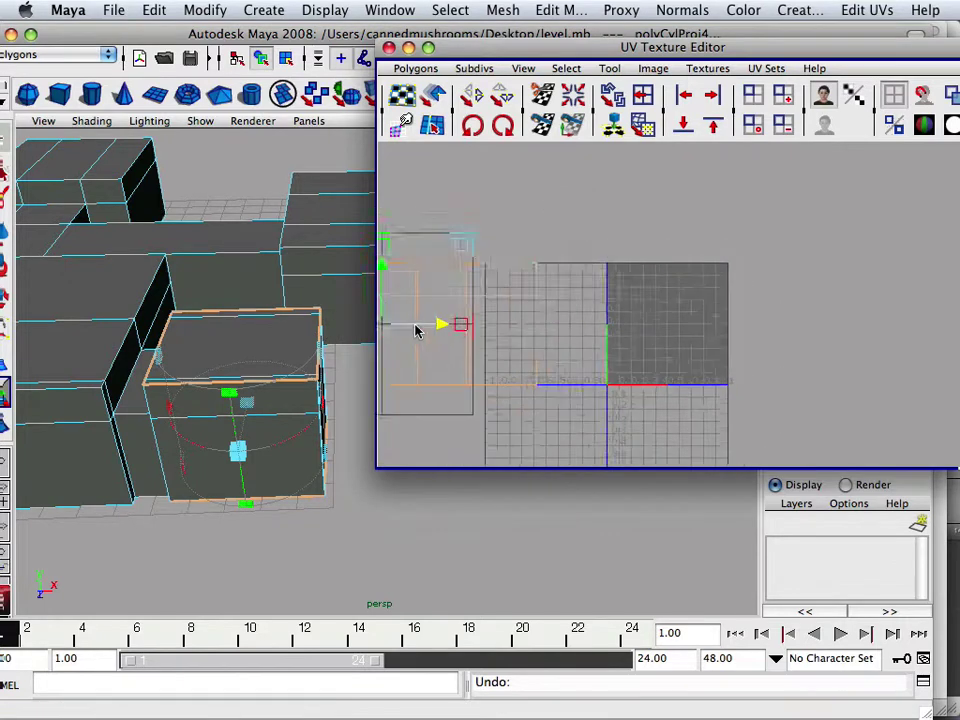
scroll(470, 320, "down", 3)
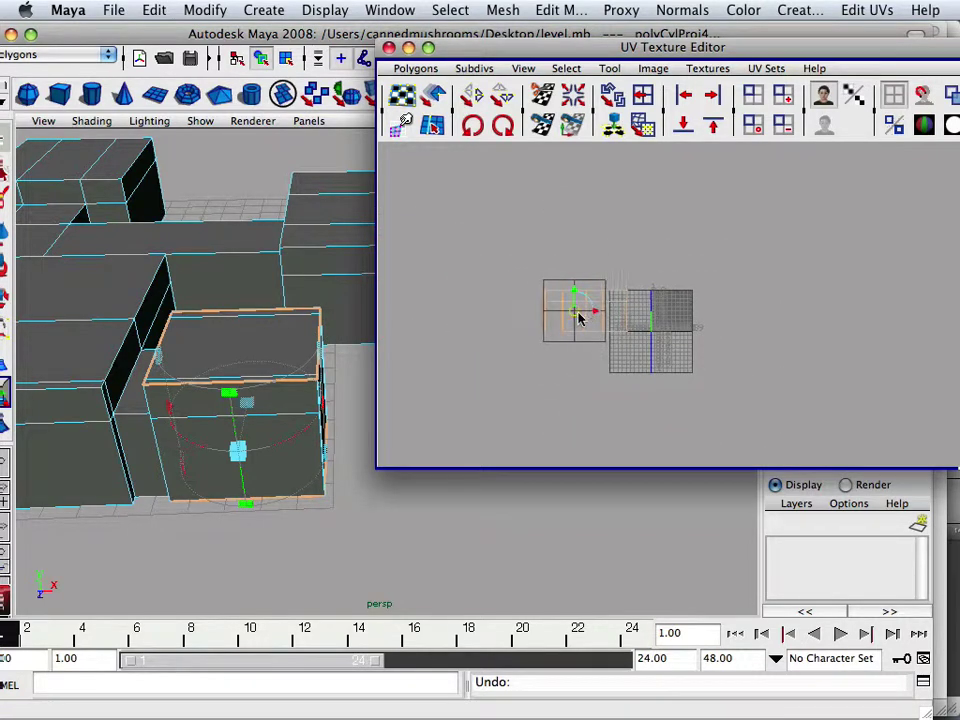
left_click_drag(574, 317, 422, 319)
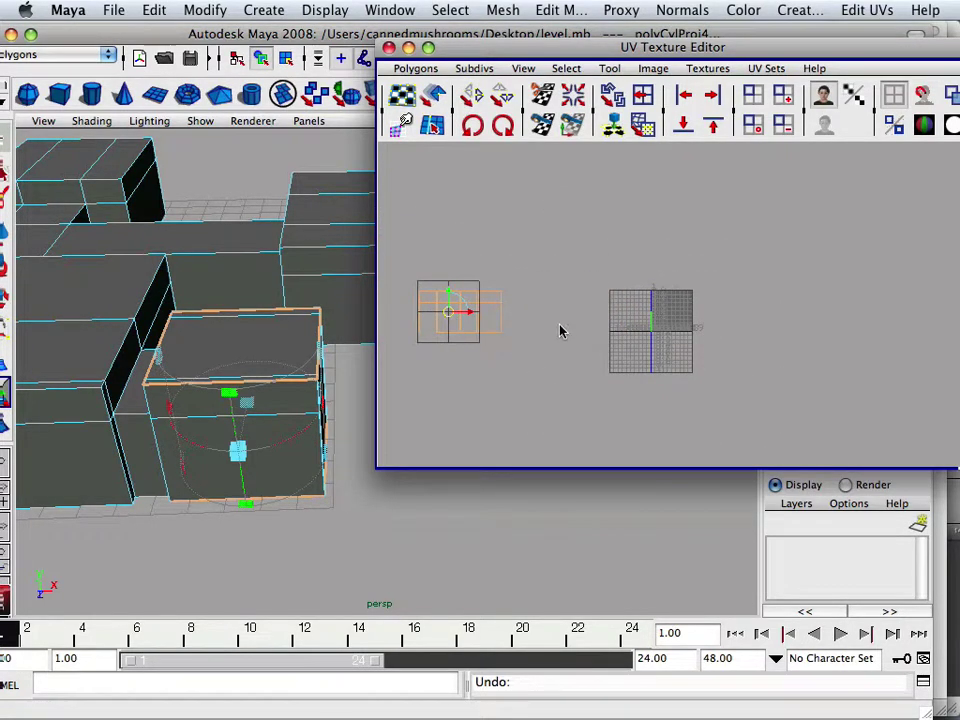
left_click(318, 285)
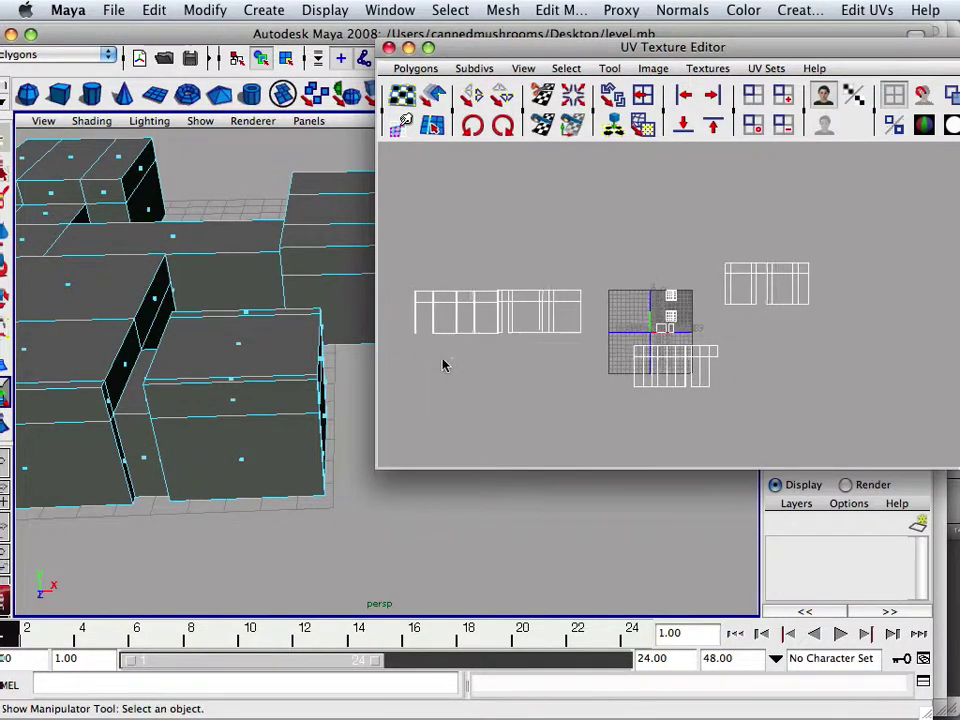
- Try to select the small room's shell by its UVs in the UV Texture Editor
scroll(446, 366, "up", 2)
middle_click_drag(444, 362, 649, 364, "alt")
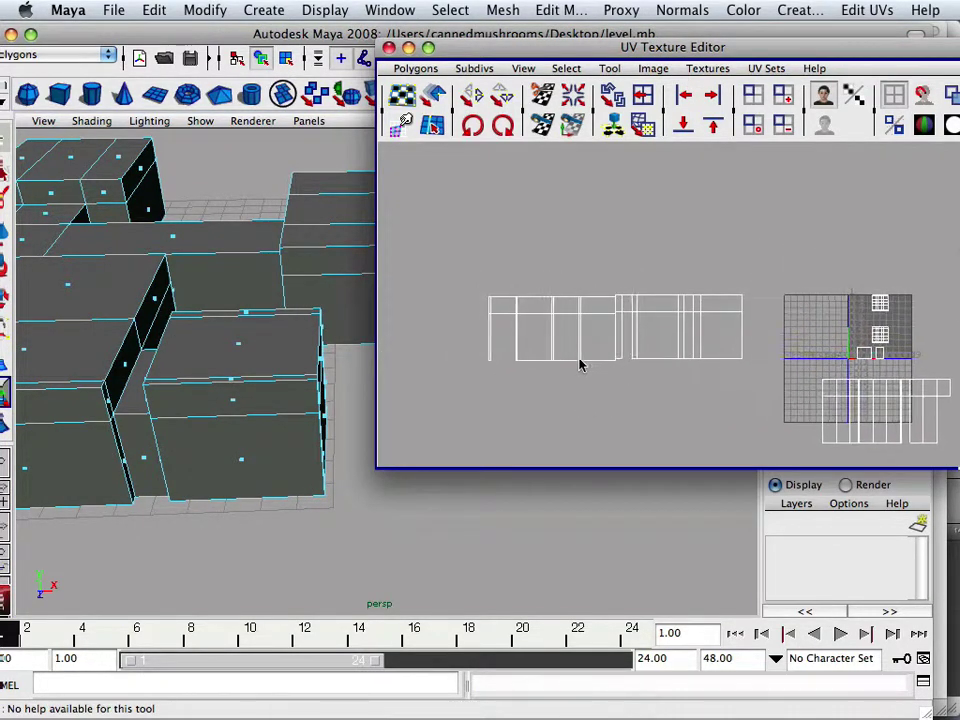
scroll(579, 364, "up", 3)
middle_click_drag(525, 292, 613, 304, "alt")
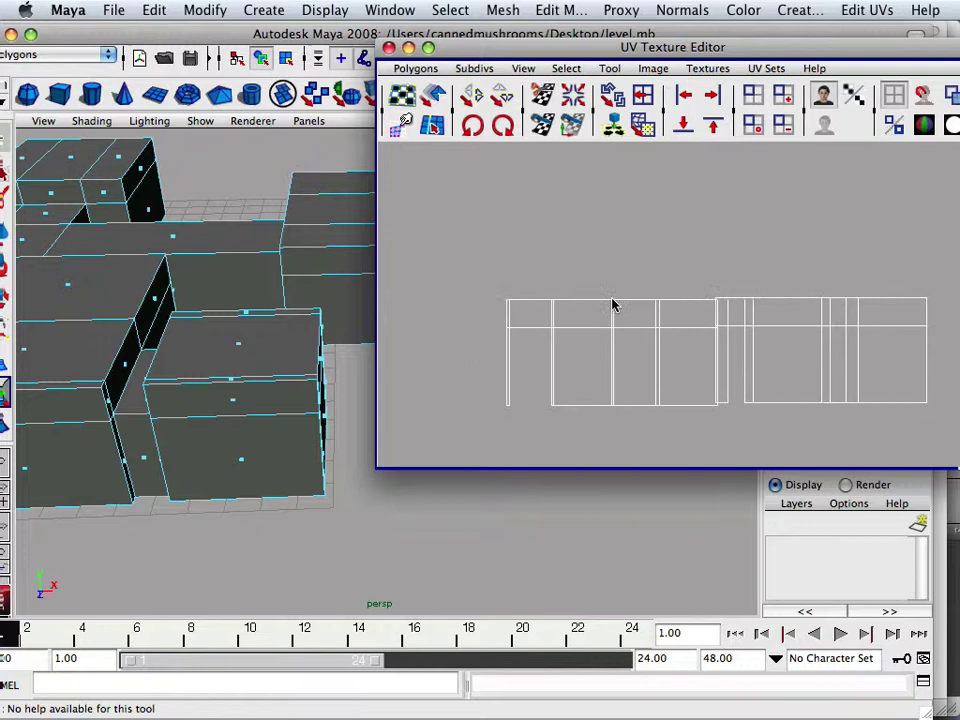
scroll(538, 315, "up", 2)
right_click_drag(511, 310, 543, 287)
left_click(493, 302)
scroll(542, 292, "down", 2)
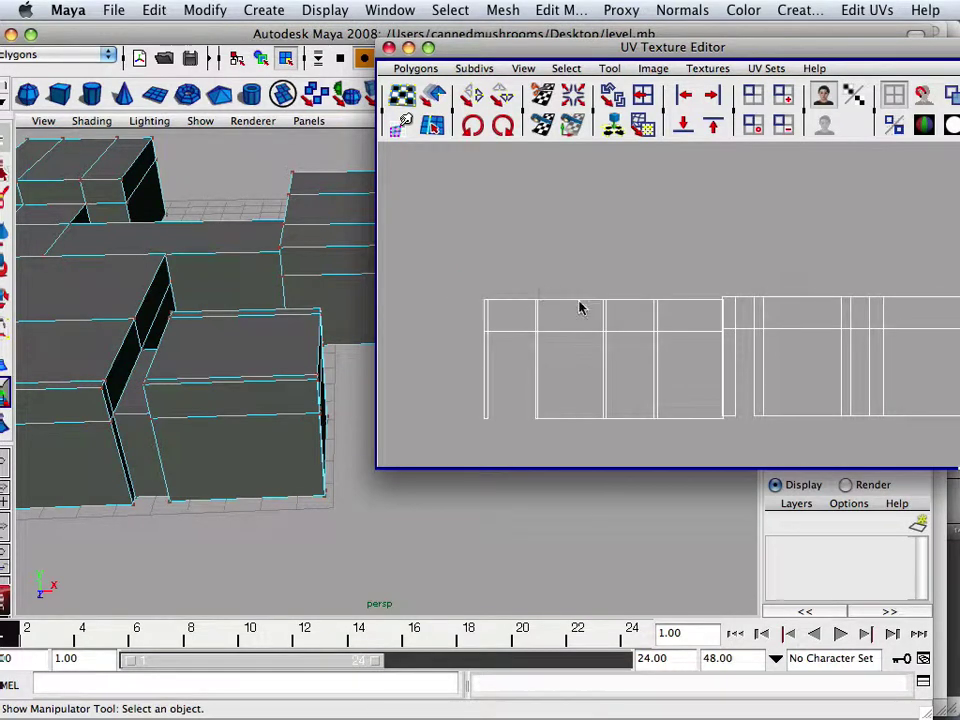
left_click_drag(611, 285, 560, 335)
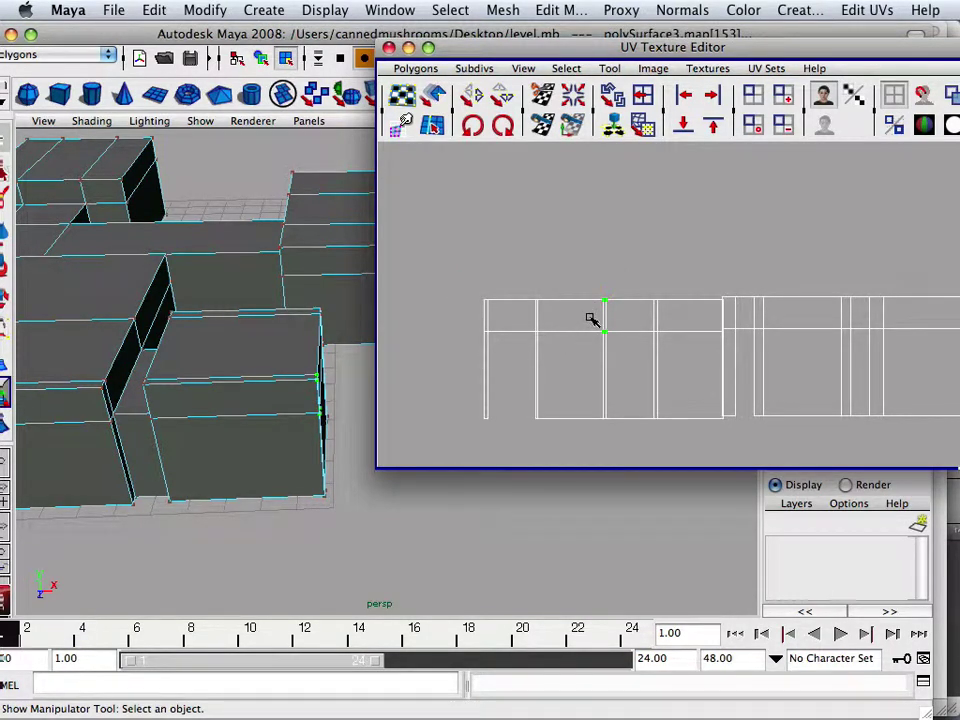
- Select all faces of the small room's UV shell and convert the selection to UVs
right_click_drag(612, 332, 607, 358)
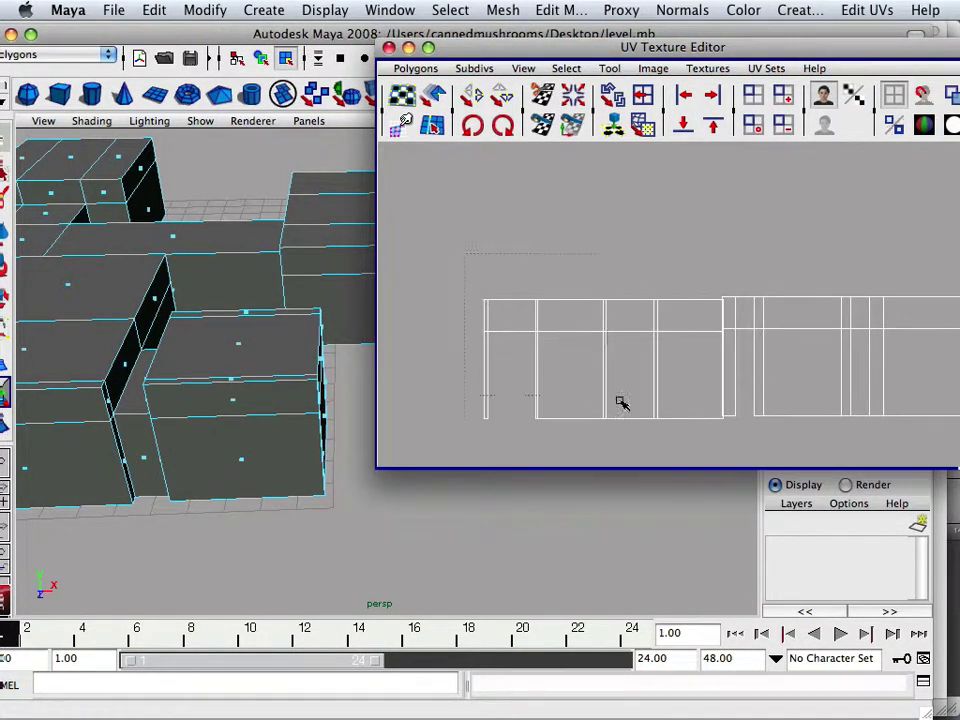
left_click_drag(620, 402, 697, 455)
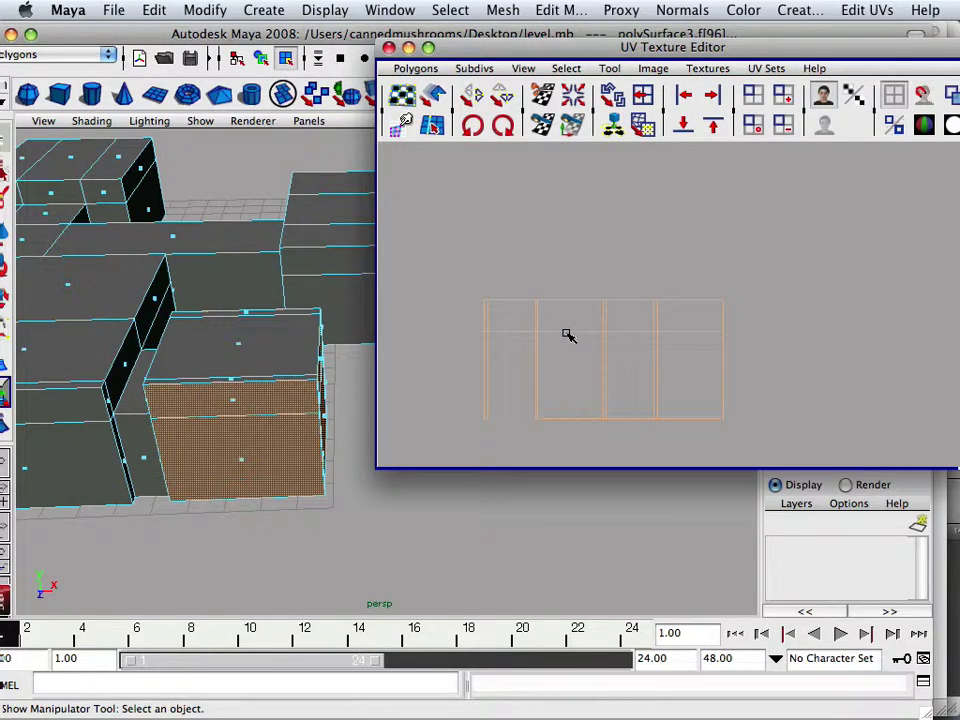
right_click_drag(566, 334, 566, 334, "ctrl")
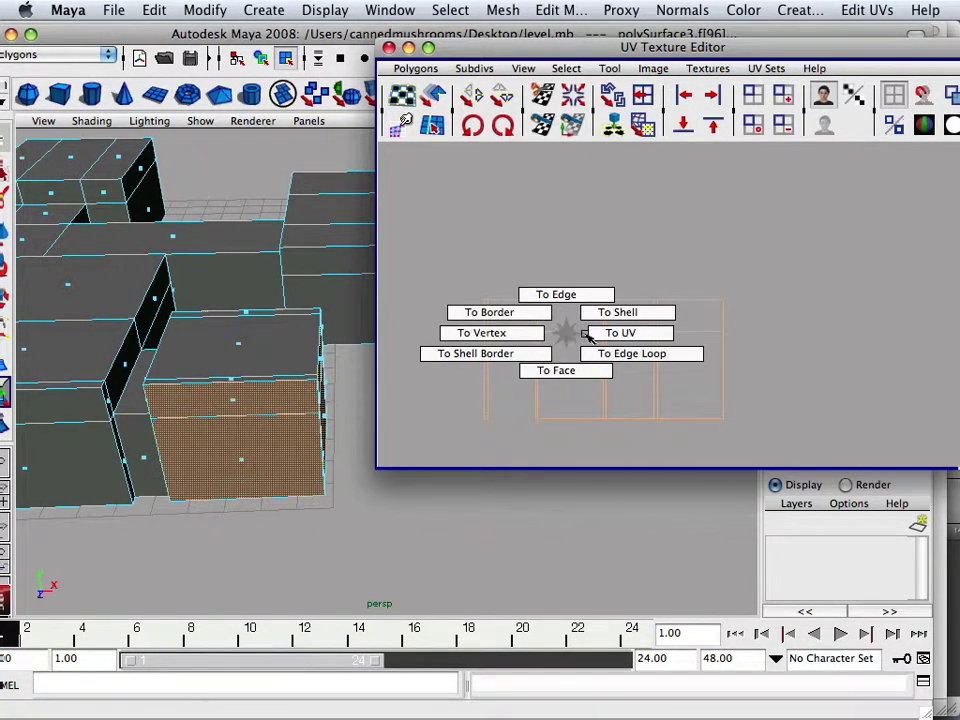
right_click_drag(601, 339, 598, 337, "ctrl")
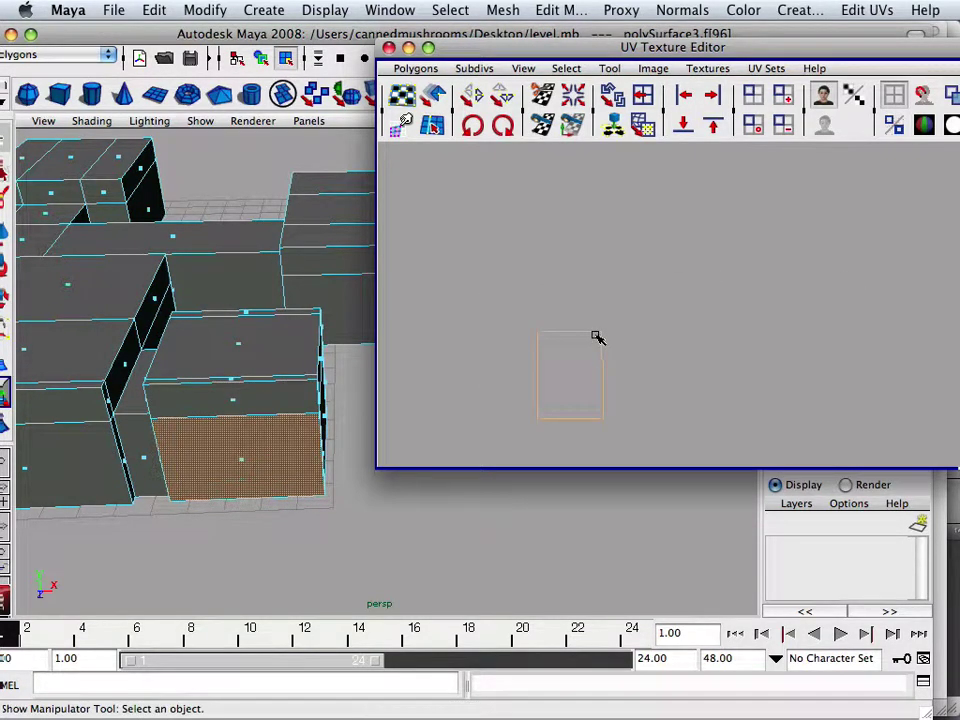
key("z")
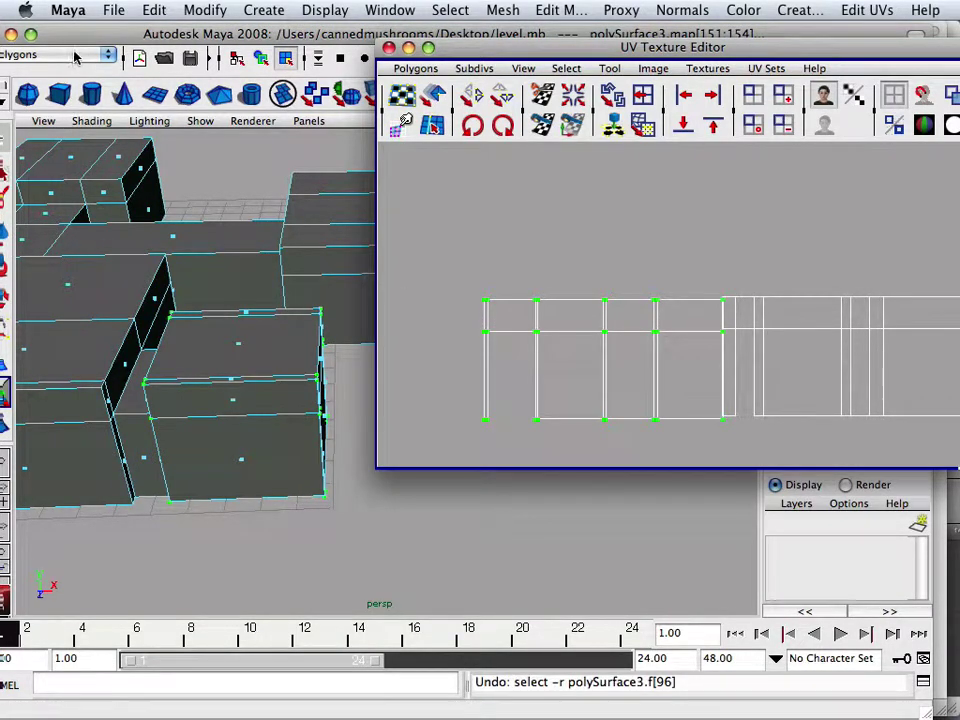
- Activate the Move tool and shift the small room's UVs away from the neighbouring shell, leaving a gap, and deselect them
left_click(50, 33)
left_click_drag(105, 38, 149, 231)
left_click(500, 50)
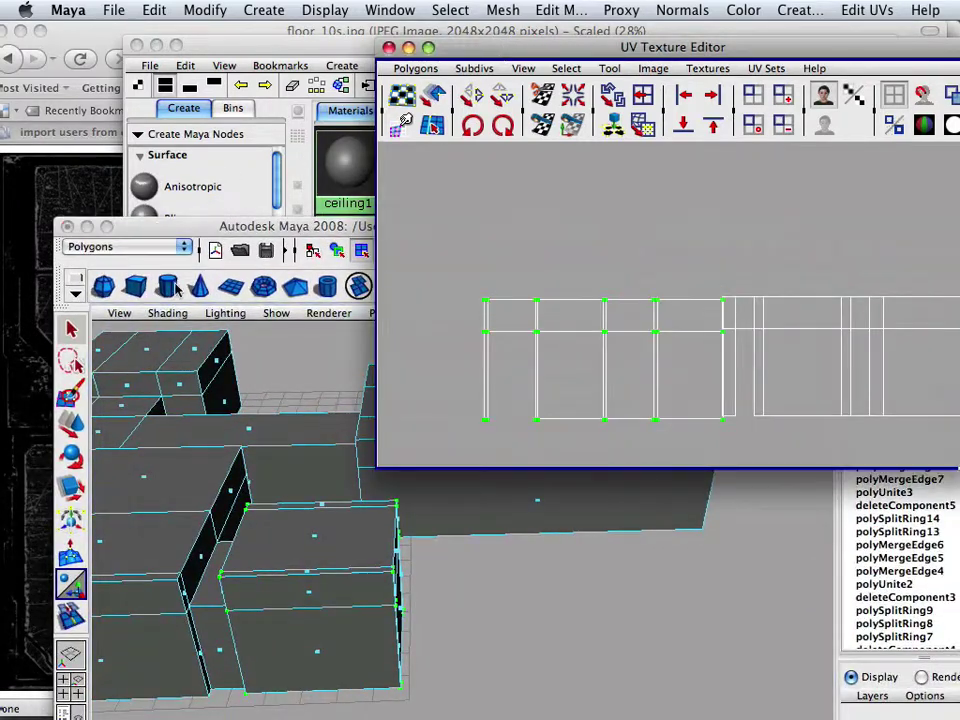
left_click(73, 425)
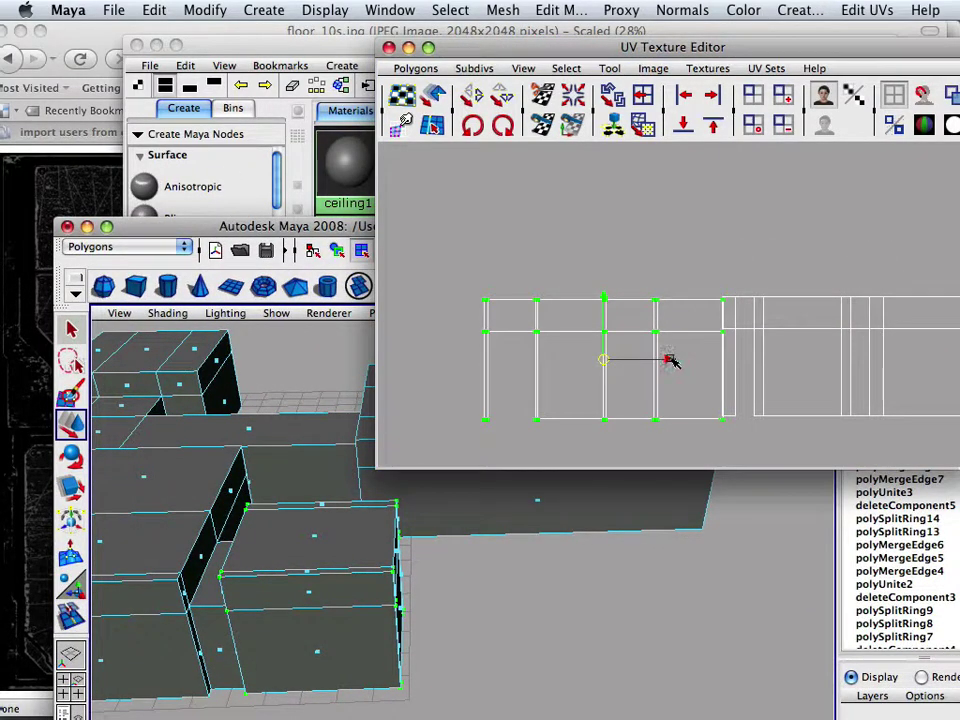
left_click_drag(669, 360, 645, 362)
left_click(662, 257)
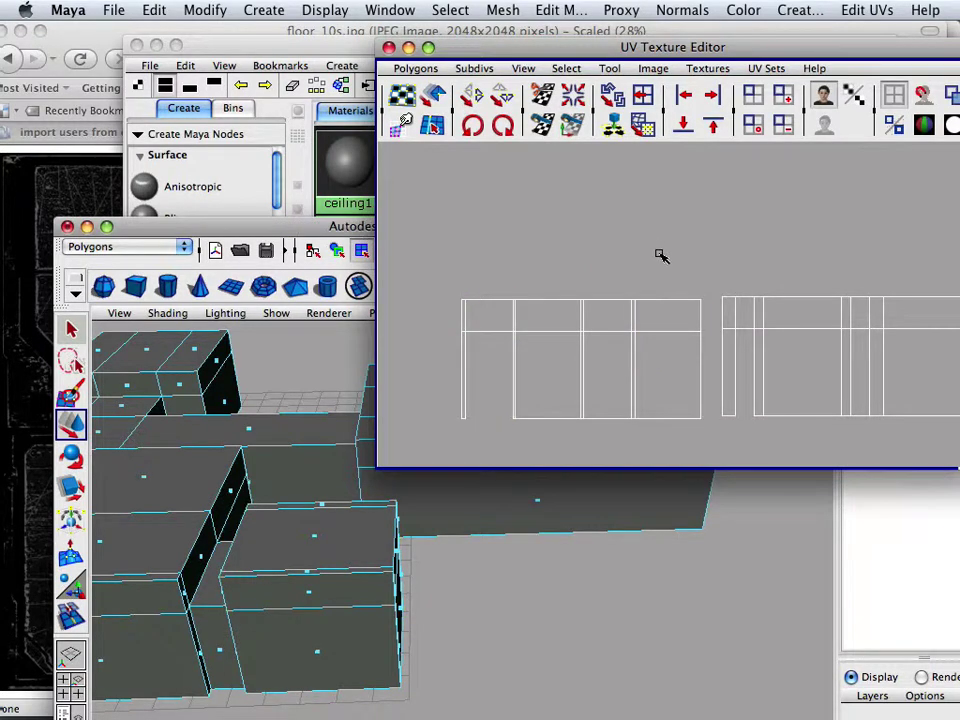
- Select all floor and ceiling faces through their remaining shells in the 0 to 1 area of the UV Texture Editor
scroll(648, 262, "down", 3)
middle_click_drag(669, 269, 388, 222, "alt")
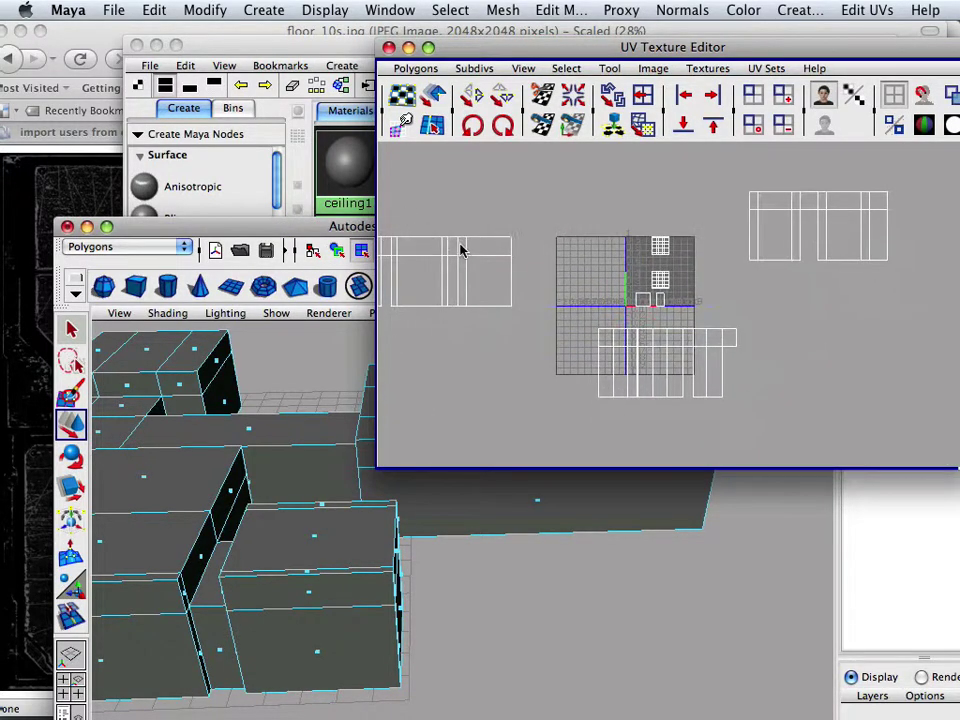
scroll(551, 252, "up", 5)
middle_click_drag(583, 253, 604, 328, "alt")
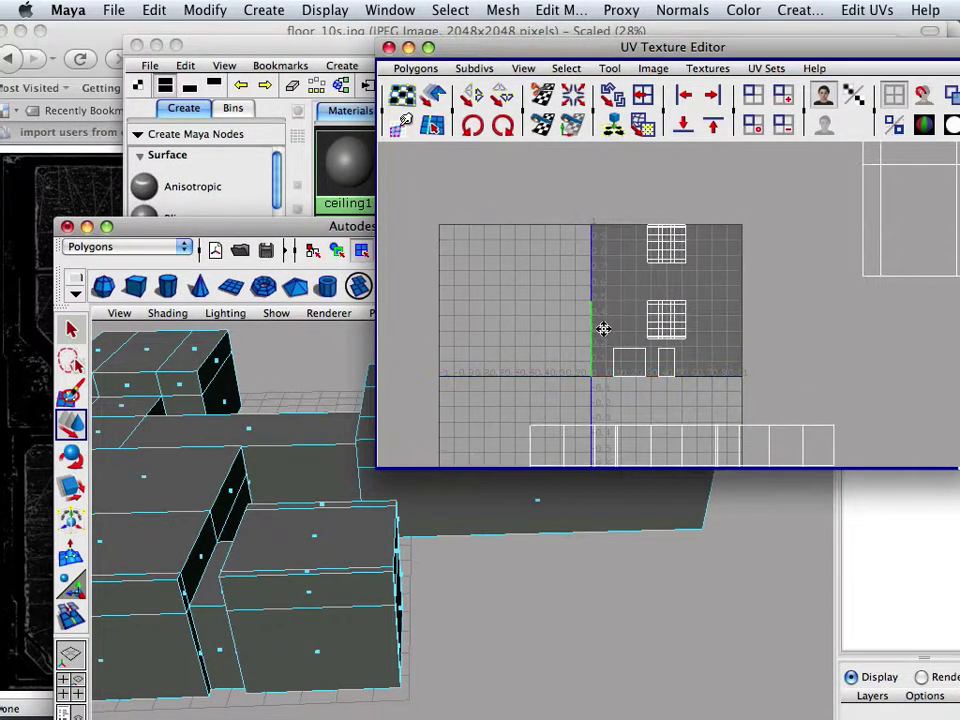
scroll(604, 332, "up", 3)
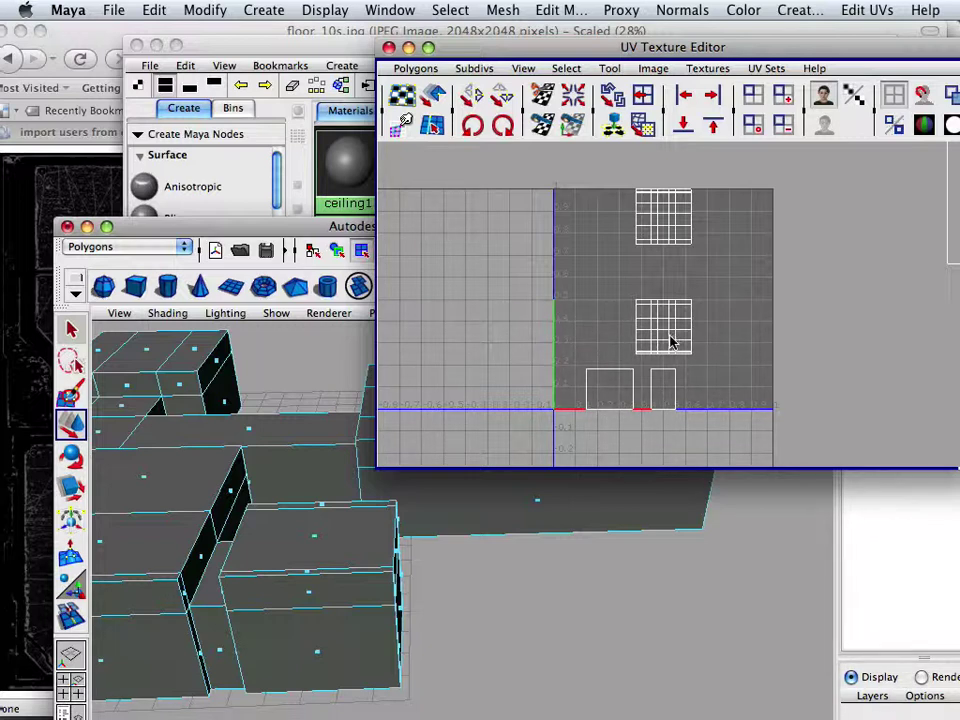
right_click_drag(669, 341, 670, 368)
left_click_drag(620, 300, 812, 475)
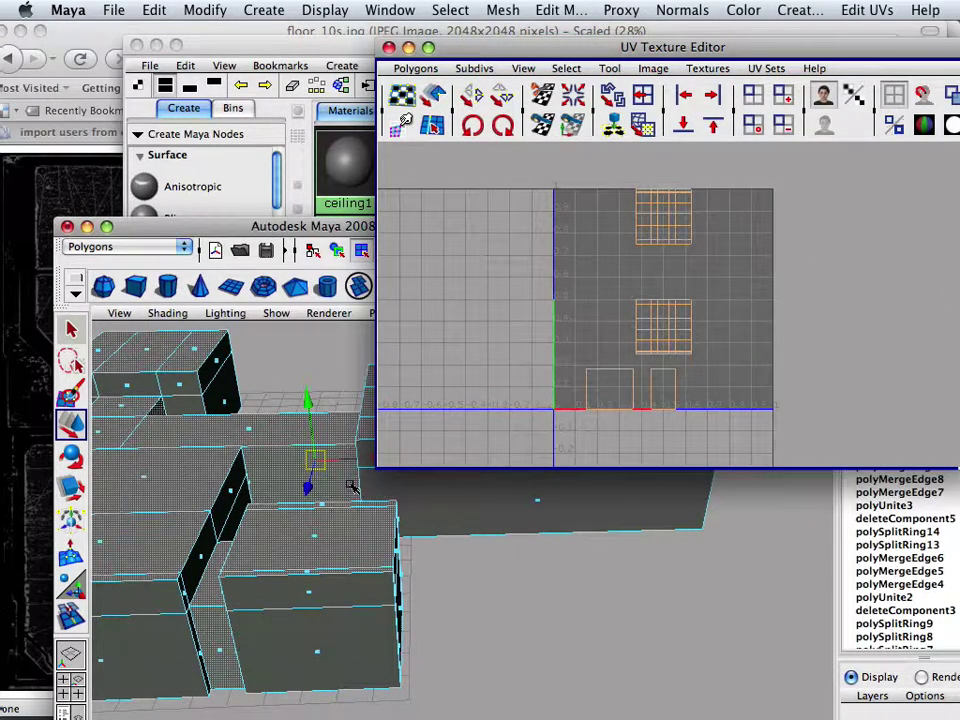
- Deselect the ceiling faces in the front view, keeping only the level's floor faces selected
key("space")
key("space")
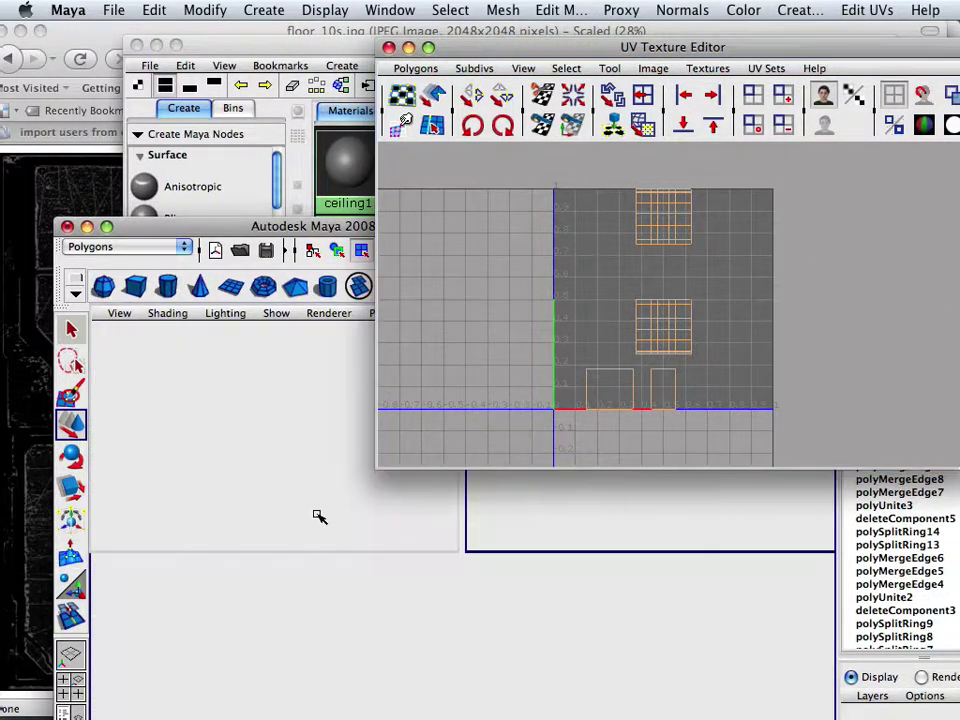
left_click_drag(229, 224, 290, 53)
key("space")
key("space")
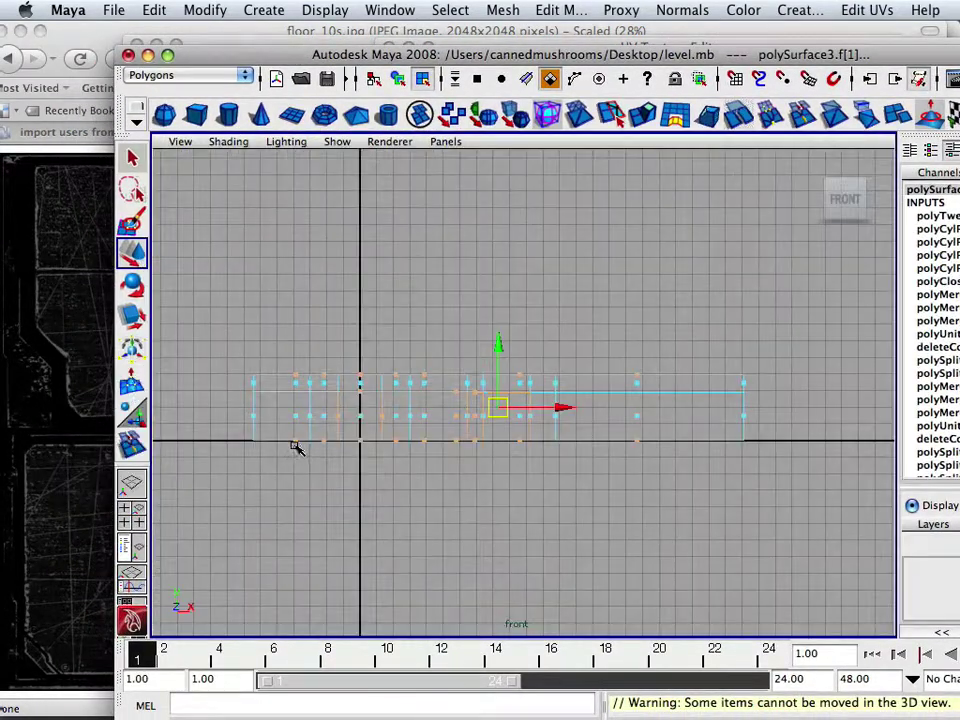
left_click_drag(202, 350, 828, 433)
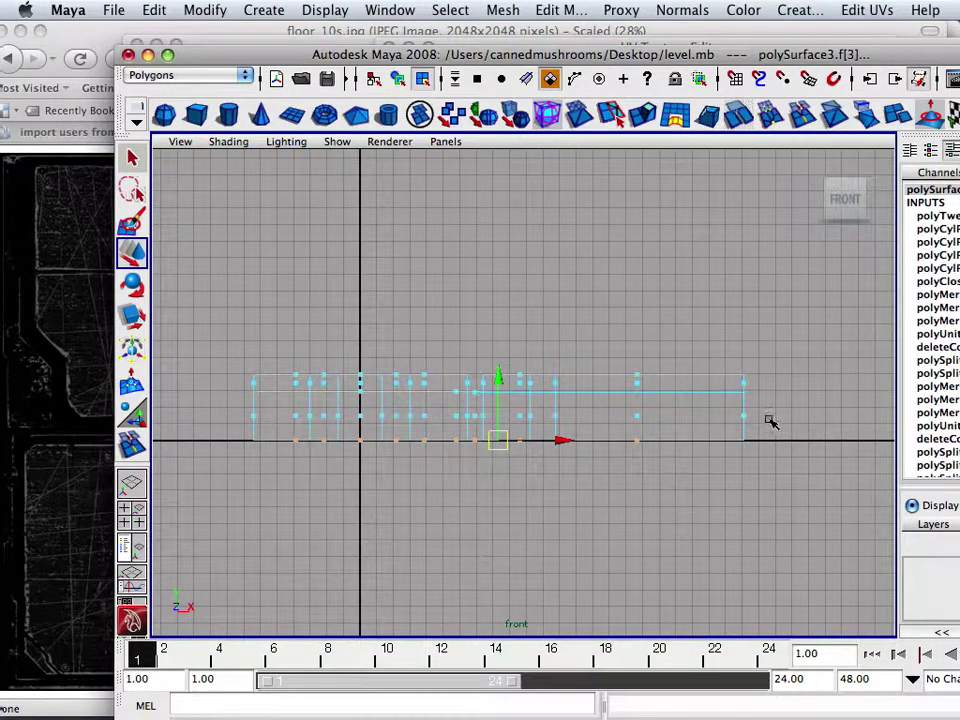
- Apply planar mapping to the floor faces from the top view, projecting from Camera, and return to the perspective view
key("space")
key("space")
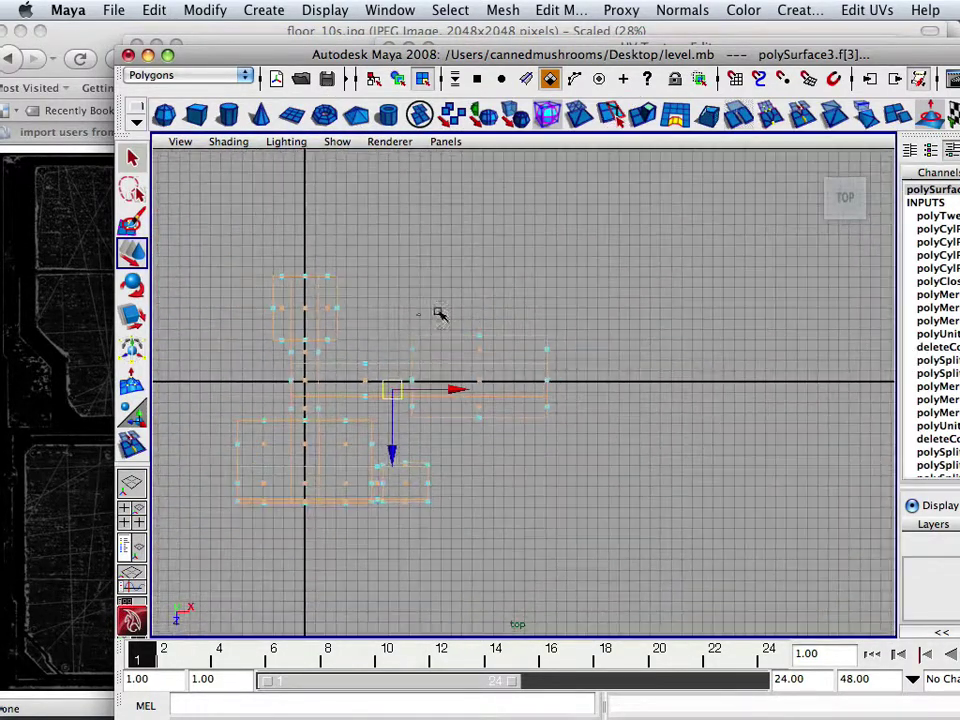
scroll(410, 320, "up", 3)
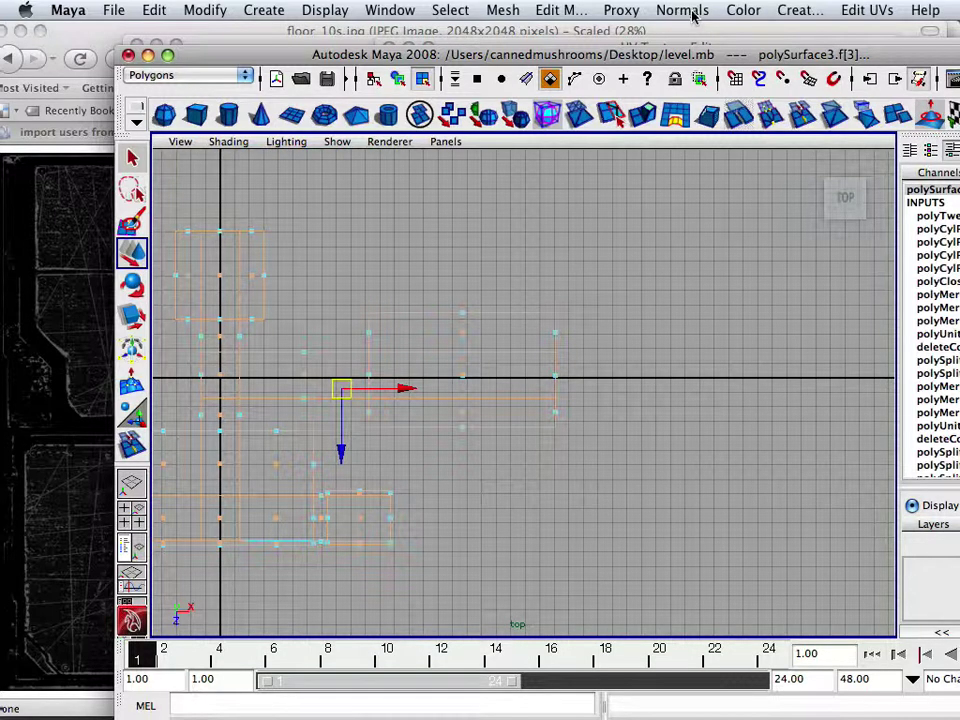
left_click(863, 11)
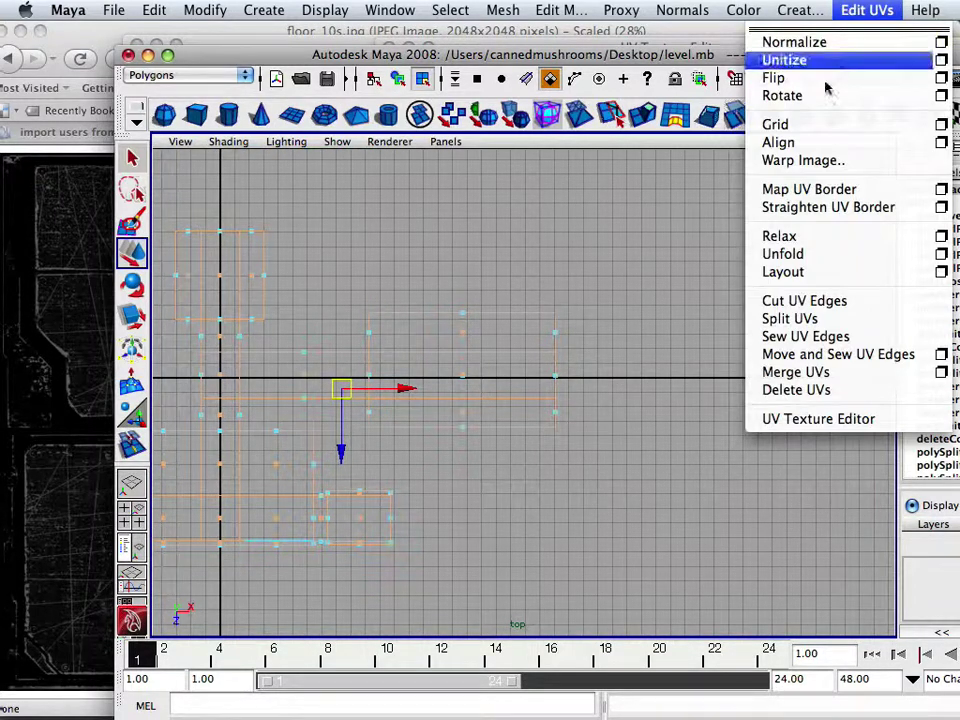
mouse_move(800, 10)
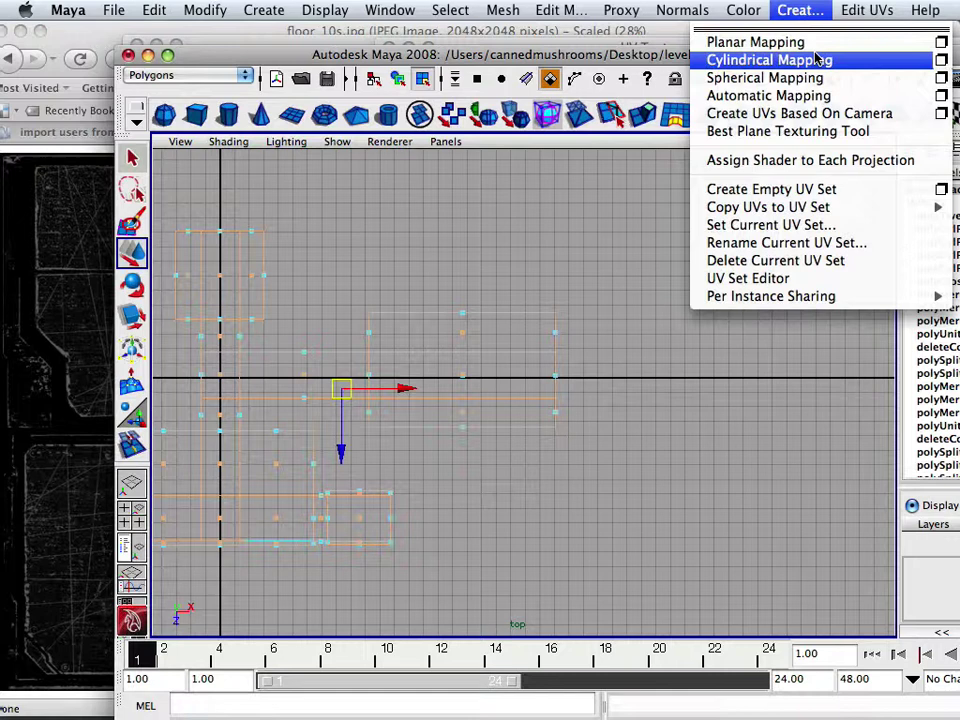
left_click(939, 44)
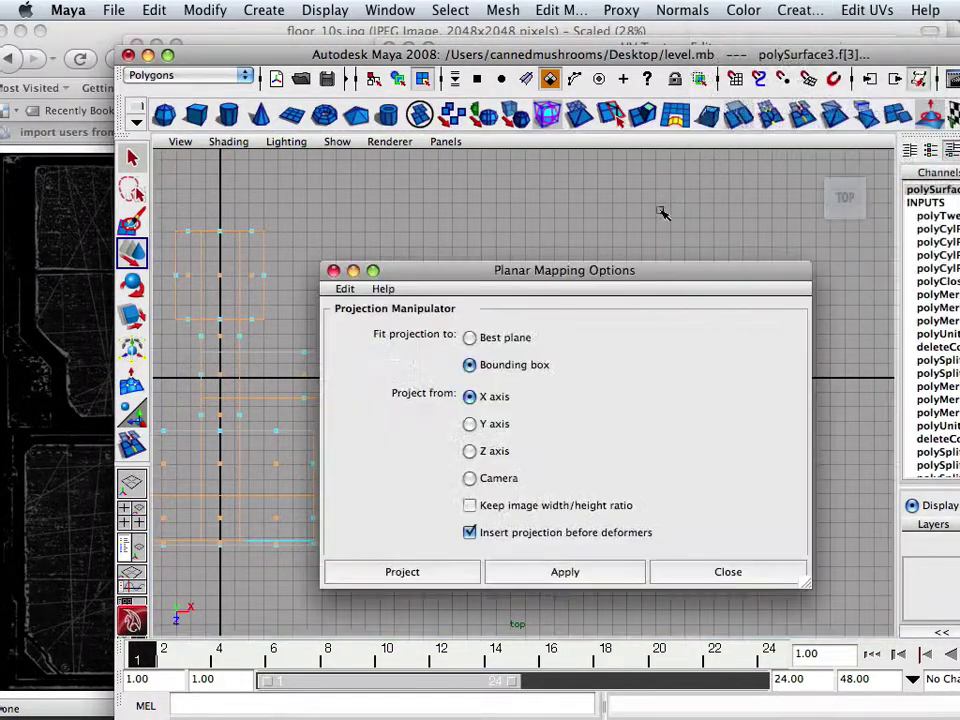
left_click(470, 479)
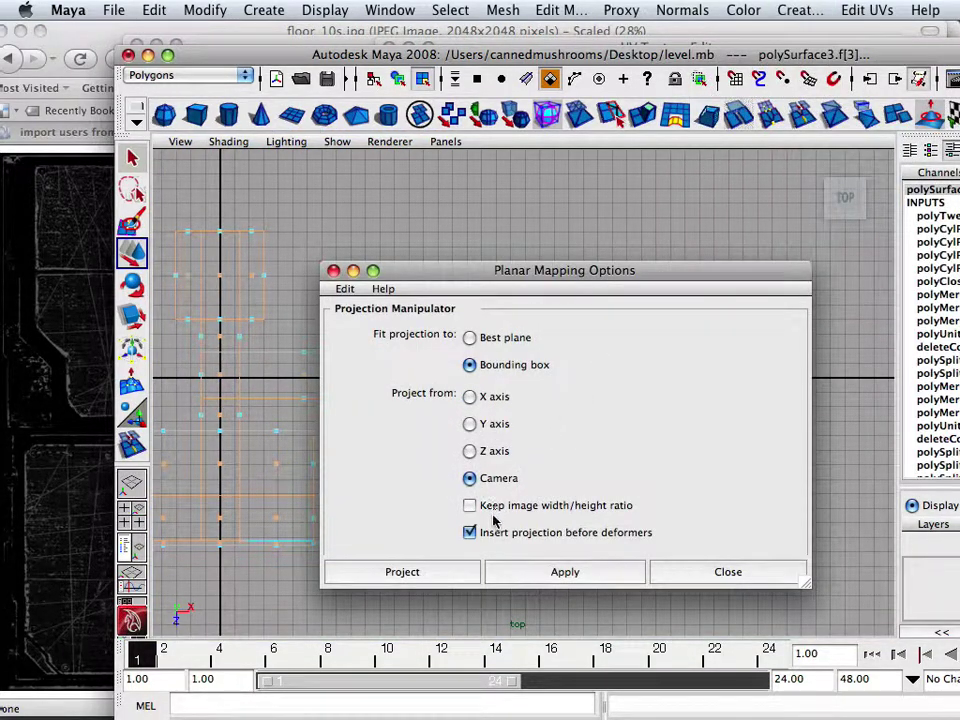
left_click(449, 575)
key("space")
key("space")
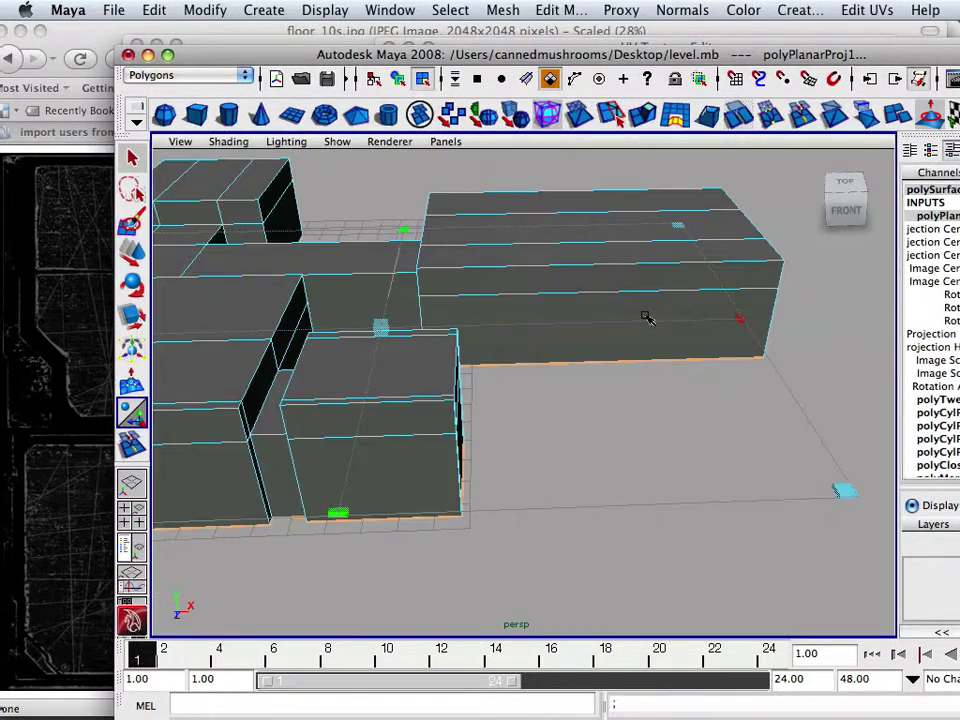
- Open the UV Texture Editor, move the floor UV shell well outside the 0 to 1 area into empty space, and deselect it
key("space")
left_click(392, 12)
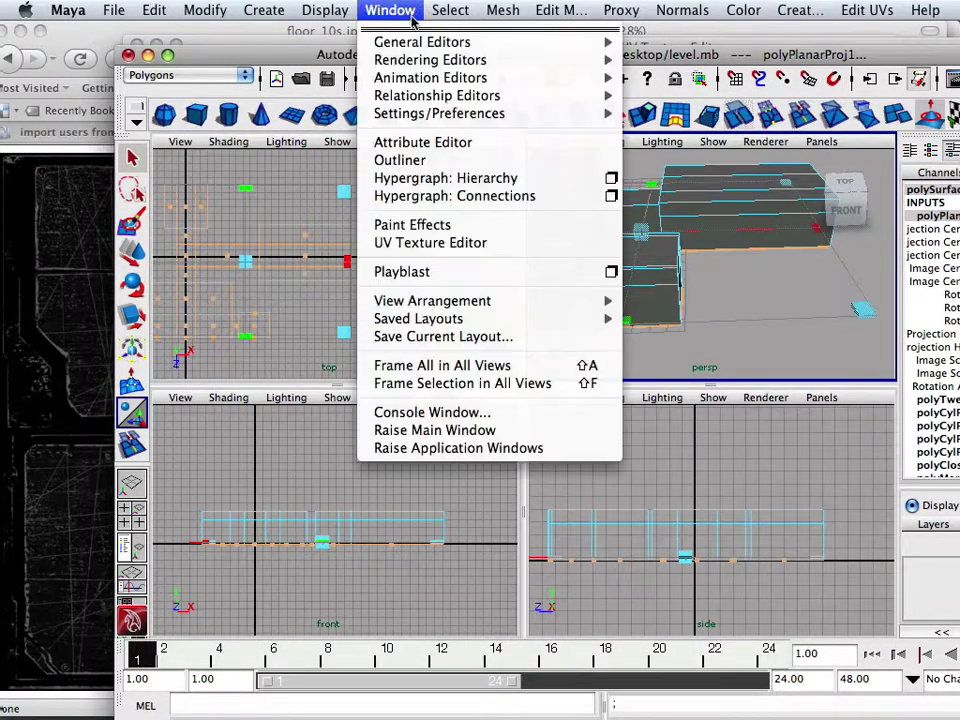
left_click(431, 238)
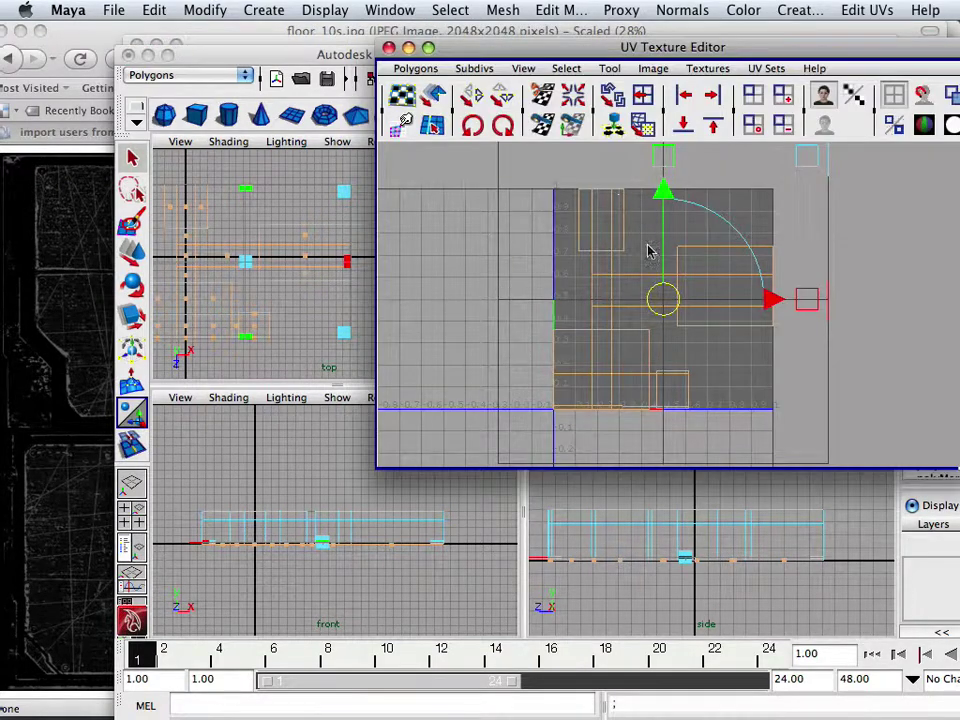
scroll(650, 260, "down", 3)
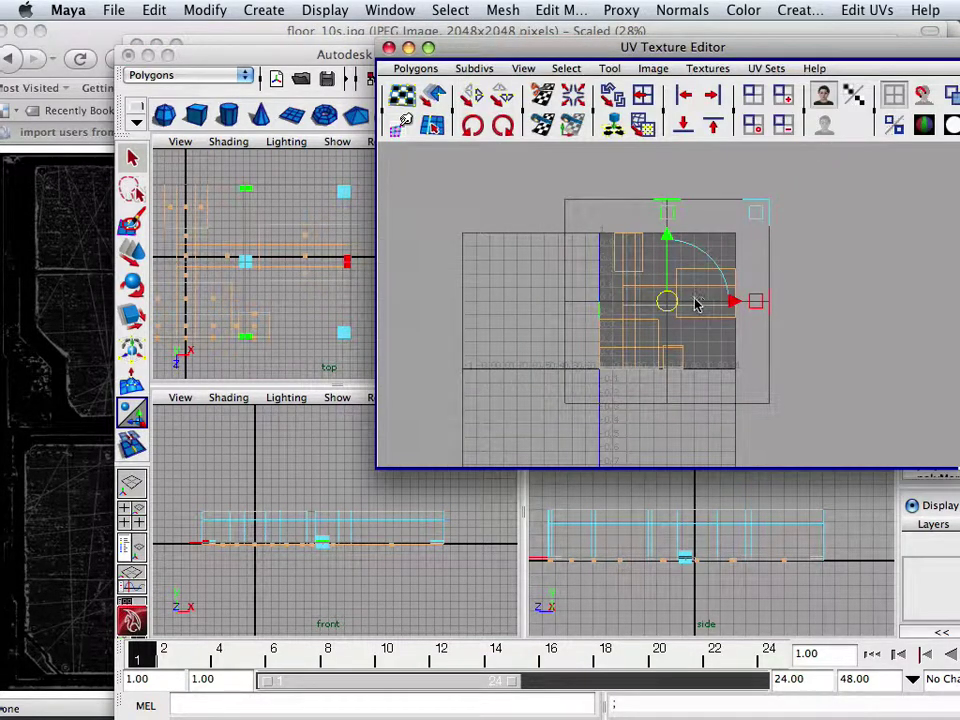
left_click_drag(678, 305, 870, 459)
scroll(827, 403, "down", 3)
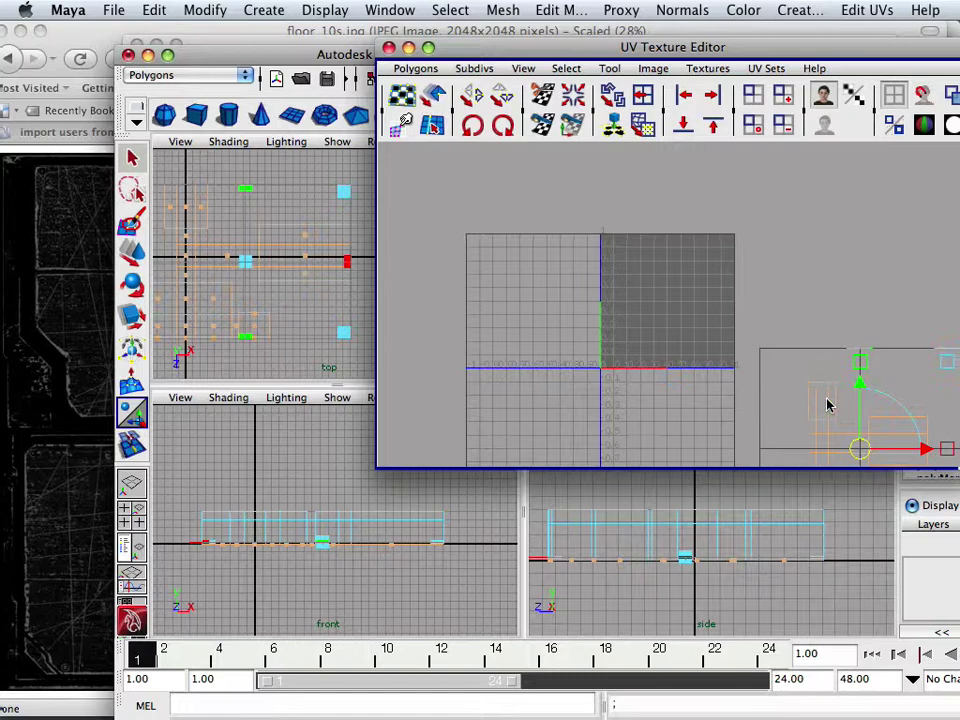
scroll(738, 358, "down", 2)
left_click_drag(736, 356, 804, 449)
left_click(685, 405)
- Switch to face selection in the UV Texture Editor and select all faces of the shells remaining in the 0 to 1 area
scroll(658, 393, "up", 2)
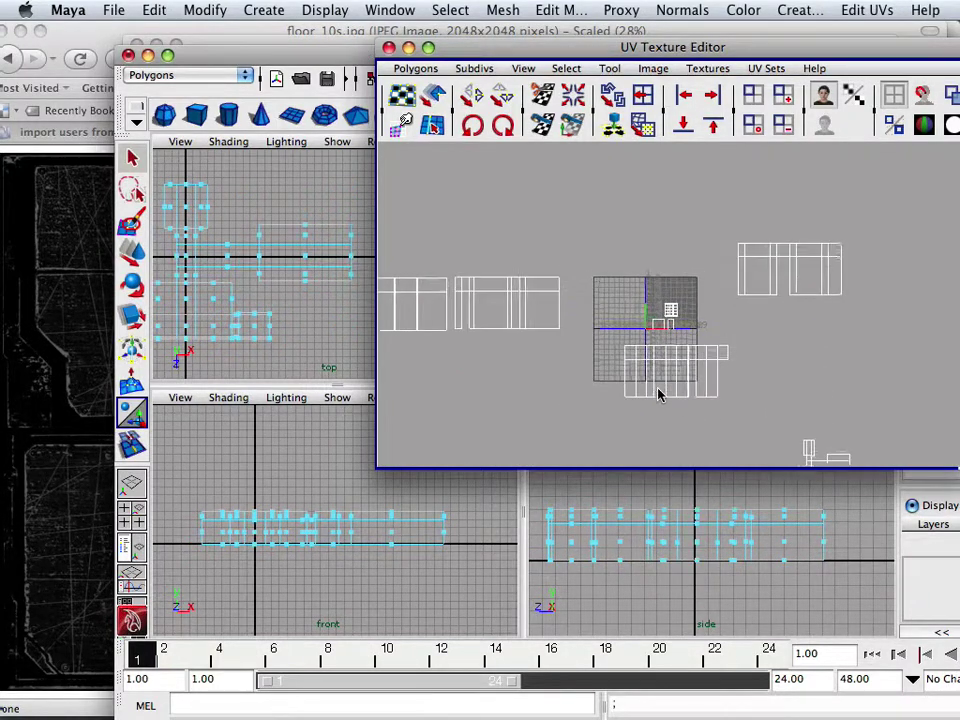
scroll(660, 391, "down", 1)
middle_click_drag(701, 404, 630, 385, "alt")
scroll(538, 300, "up", 3)
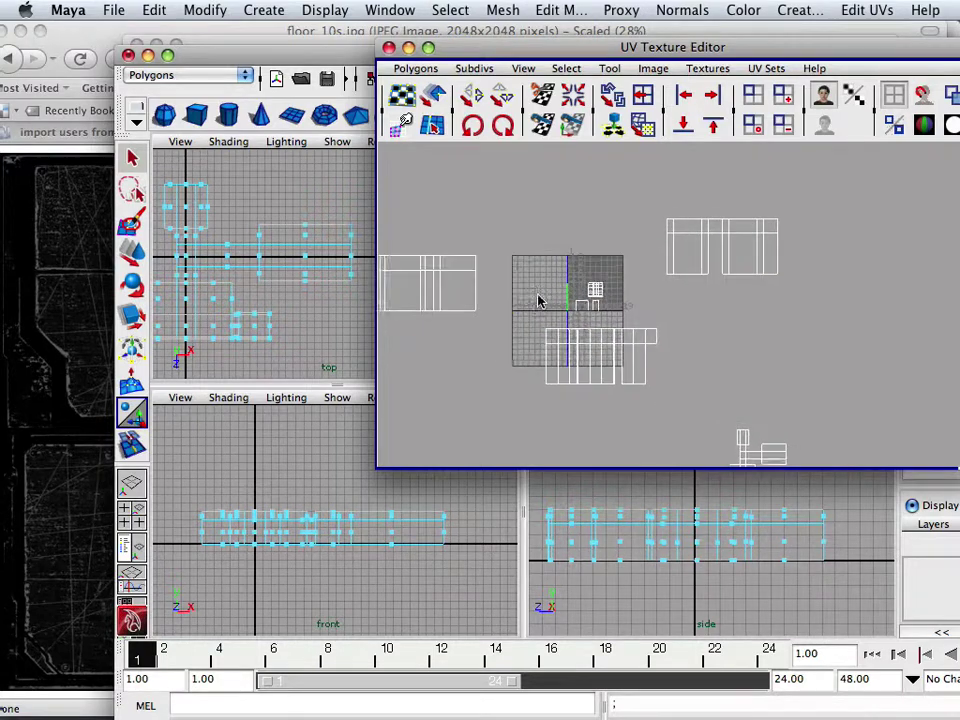
middle_click_drag(538, 300, 603, 323, "alt")
scroll(603, 323, "up", 3)
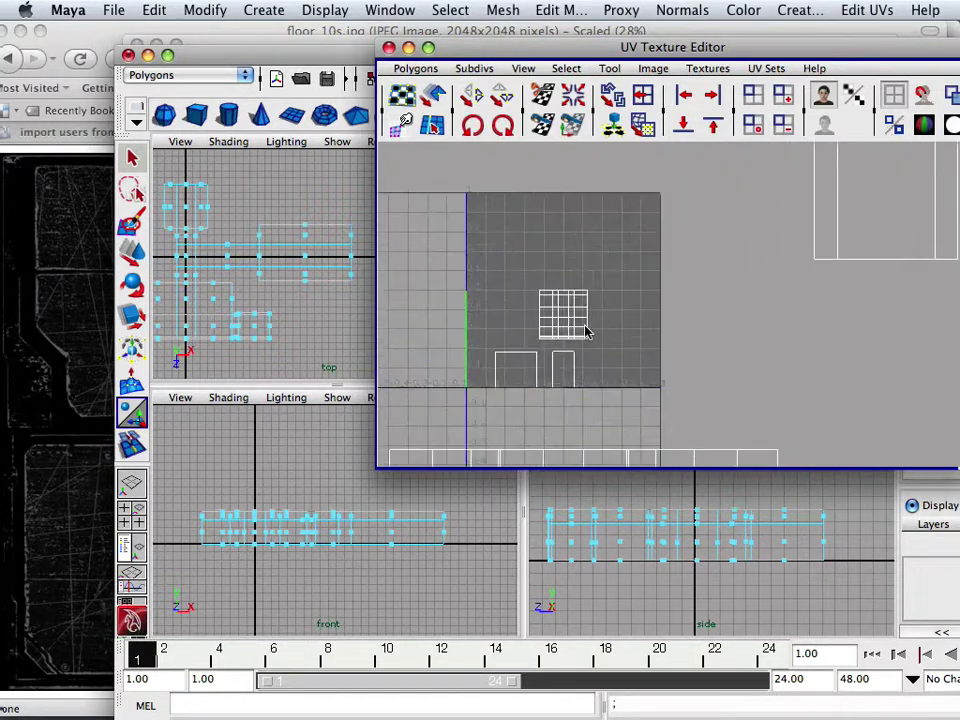
right_click_drag(568, 322, 580, 348)
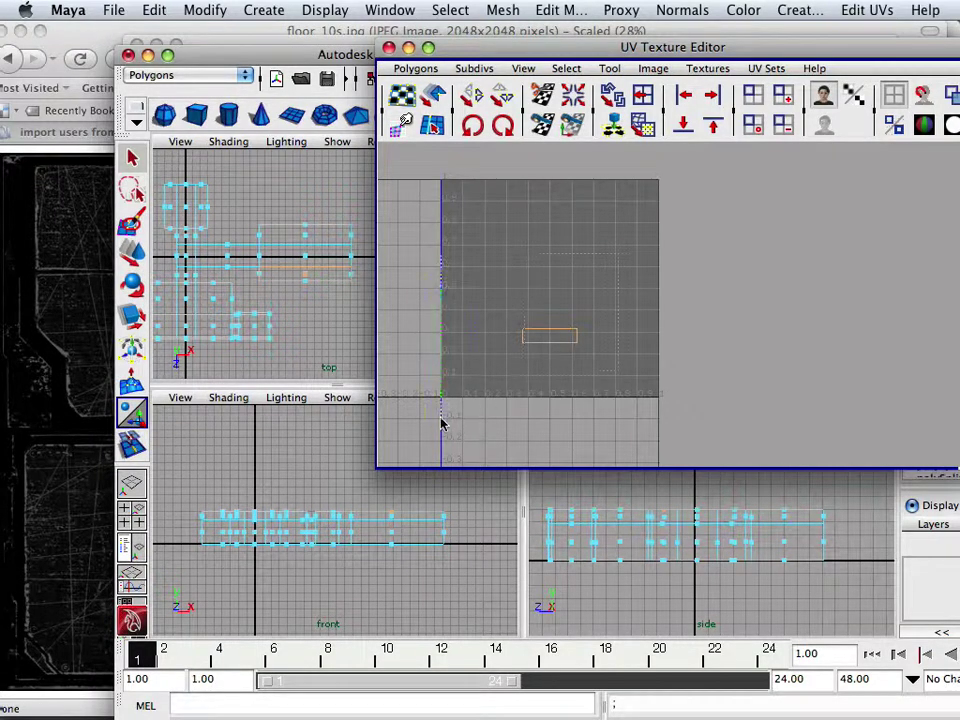
left_click_drag(607, 297, 444, 420)
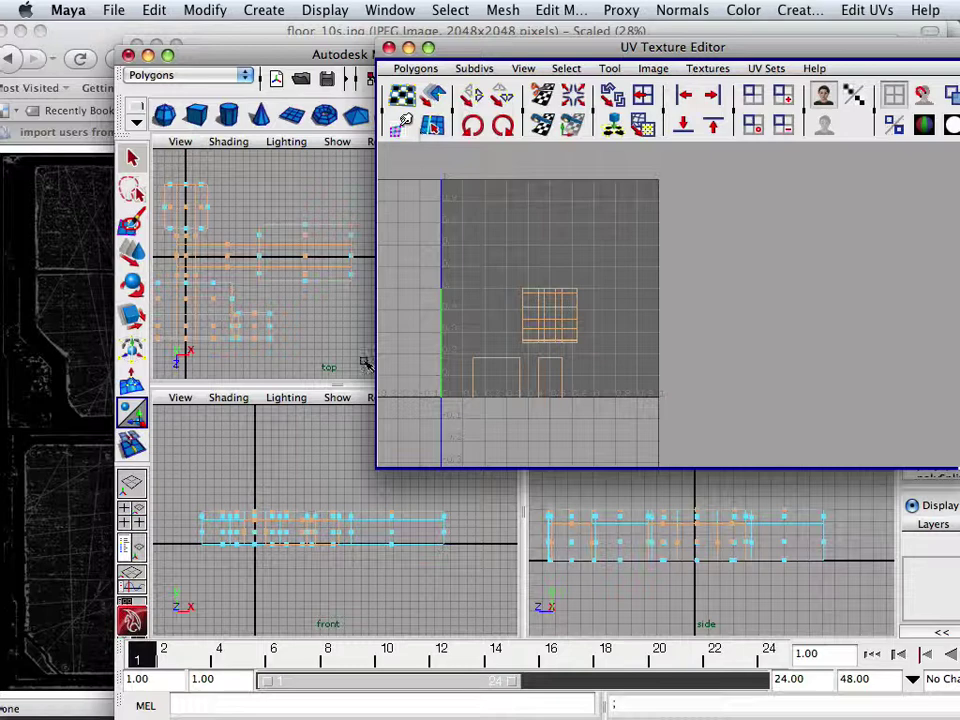
- Deselect the lower faces in the front view, keeping only the rooms' ceiling faces selected, and check them in the perspective view
key("space")
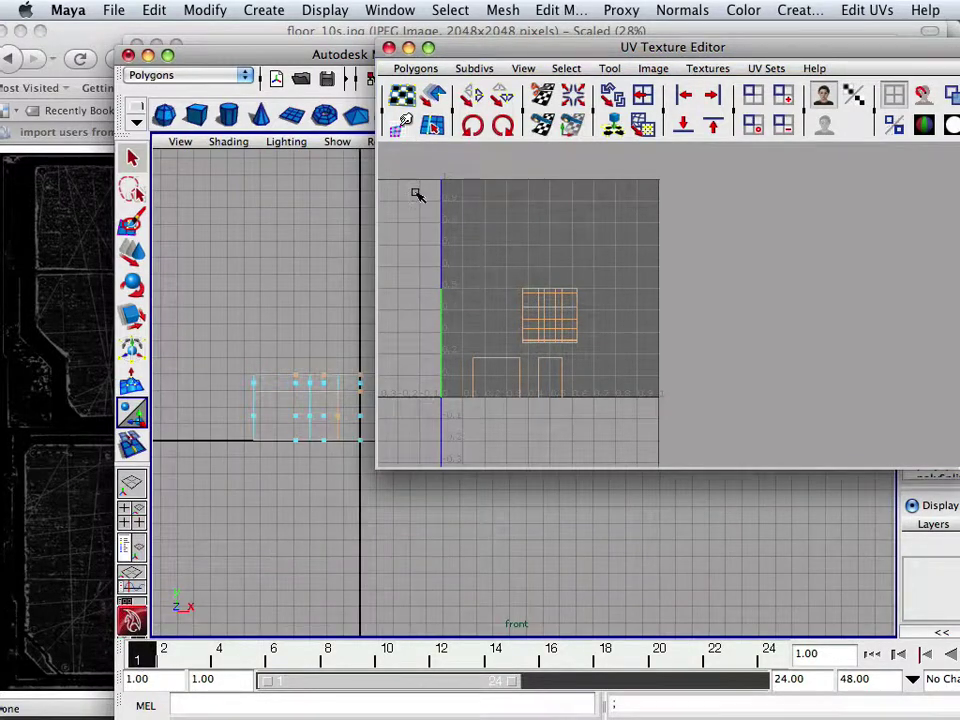
left_click_drag(463, 64, 184, 386)
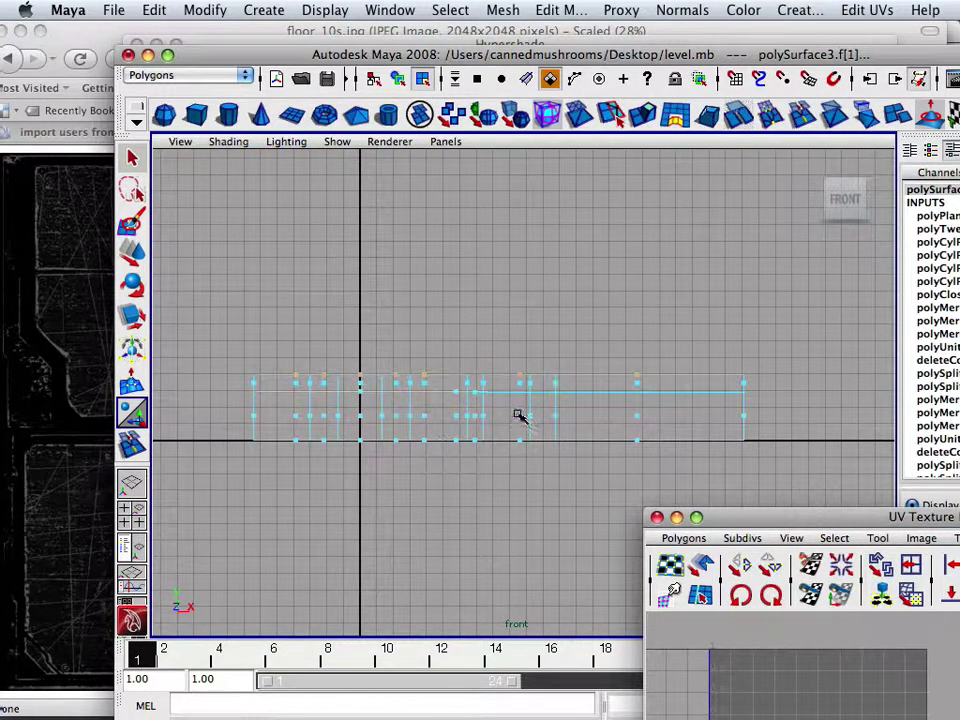
key("space")
key("space")
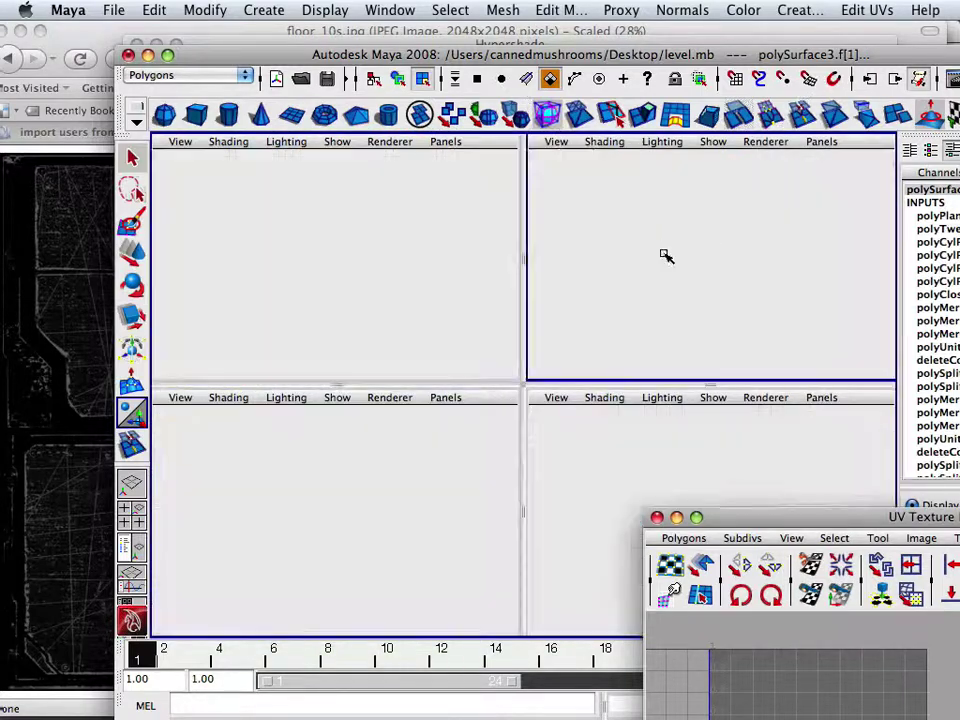
left_click_drag(455, 343, 608, 352, "alt")
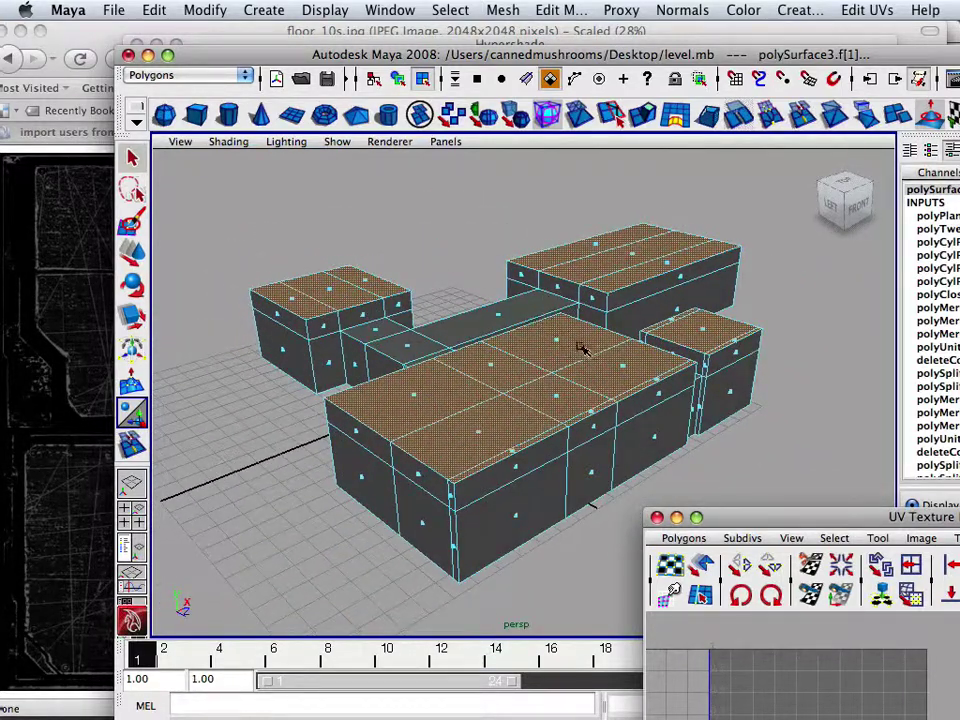
- Examine the ceiling face selection in the top and perspective views and compare it with the shells in the UV Texture Editor
key("space")
key("space")
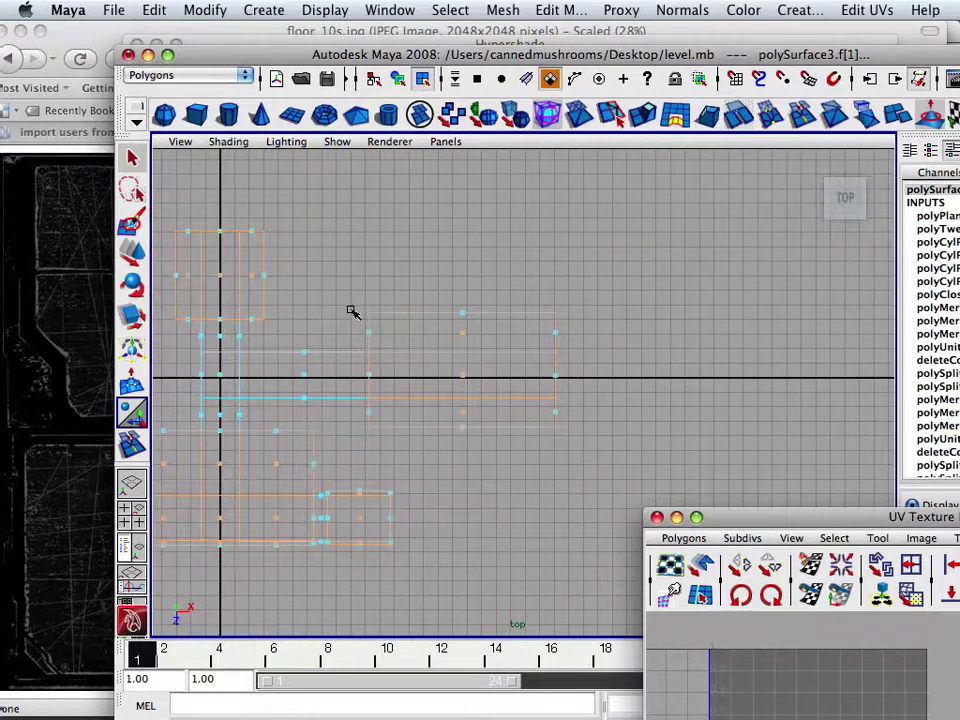
middle_click_drag(313, 314, 455, 286, "alt")
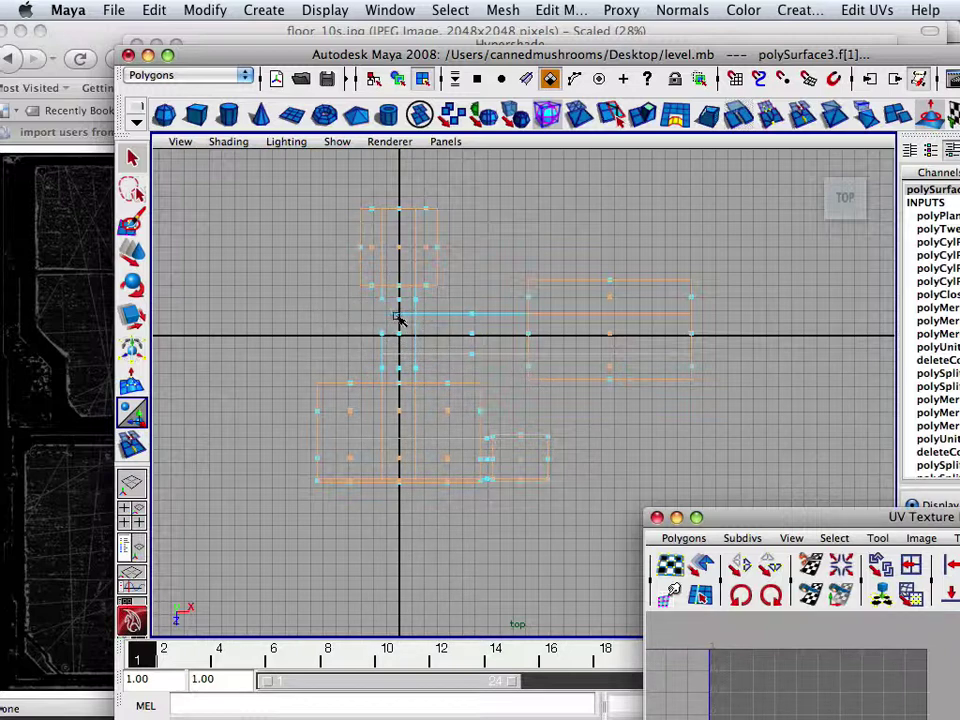
key("space")
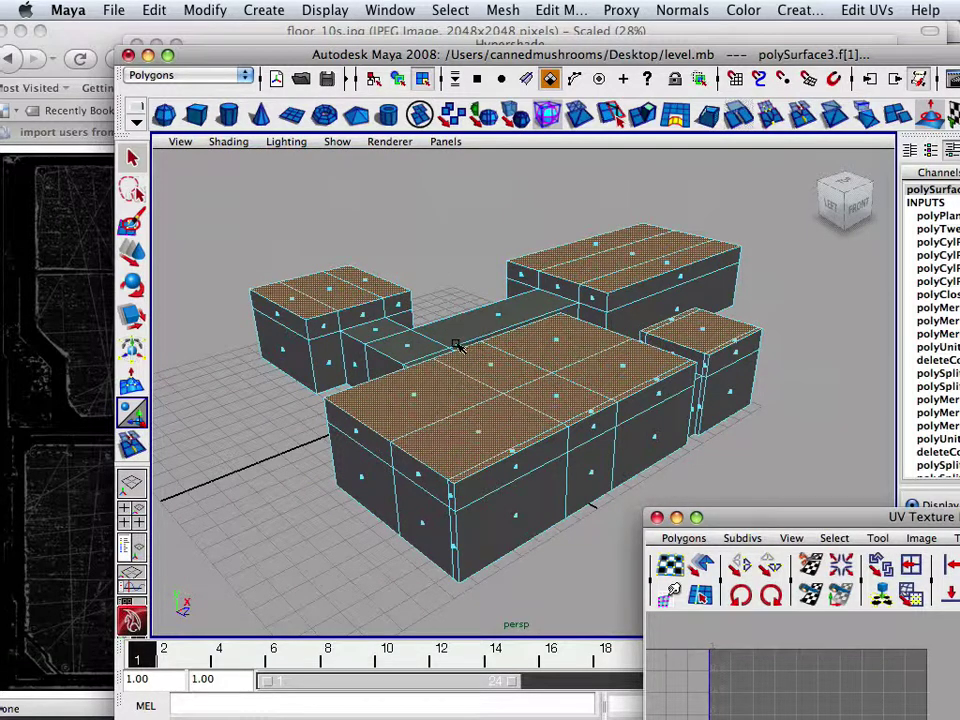
left_click(751, 518)
left_click_drag(300, 88, 605, 74)
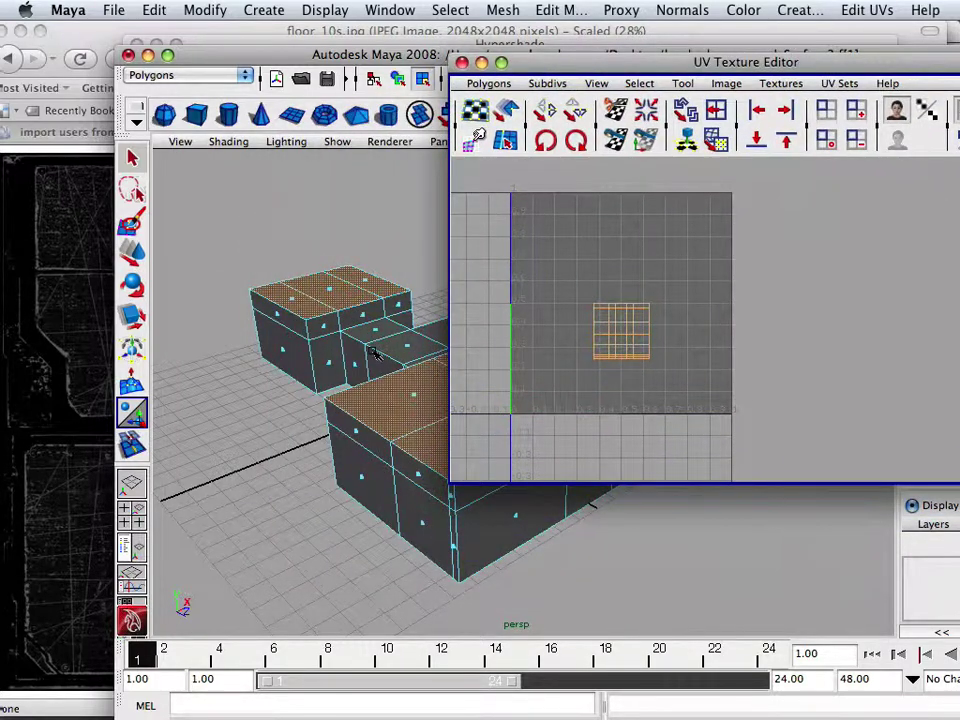
left_click_drag(533, 67, 777, 272)
scroll(452, 300, "up", 3)
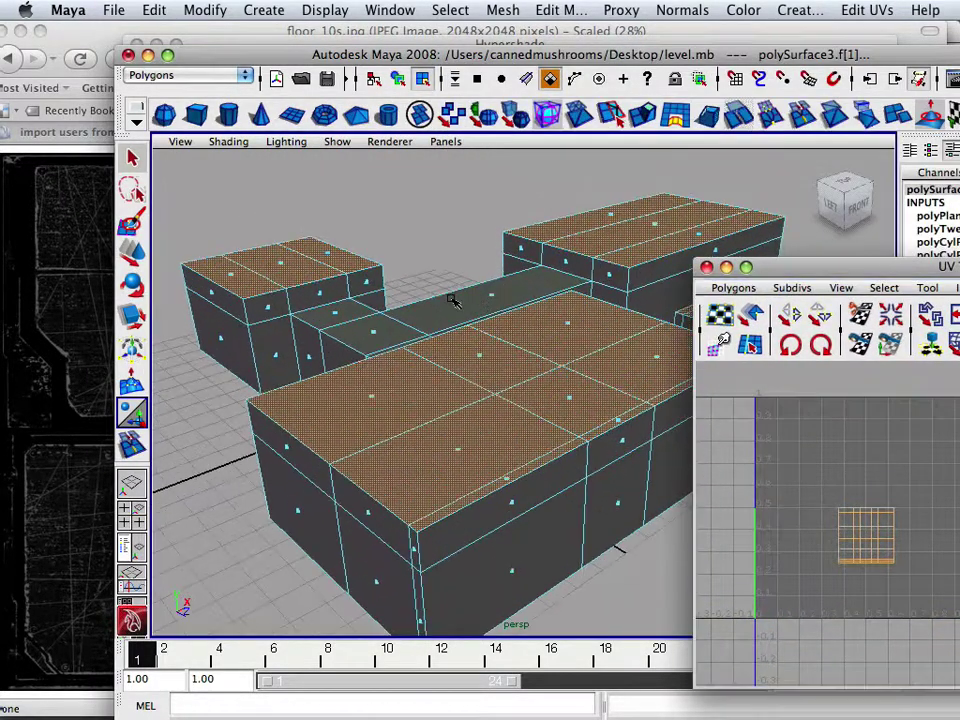
- Add the four corridor ceiling faces to the selected room ceiling faces in the perspective view
key("space")
left_click_drag(327, 307, 385, 314, "alt")
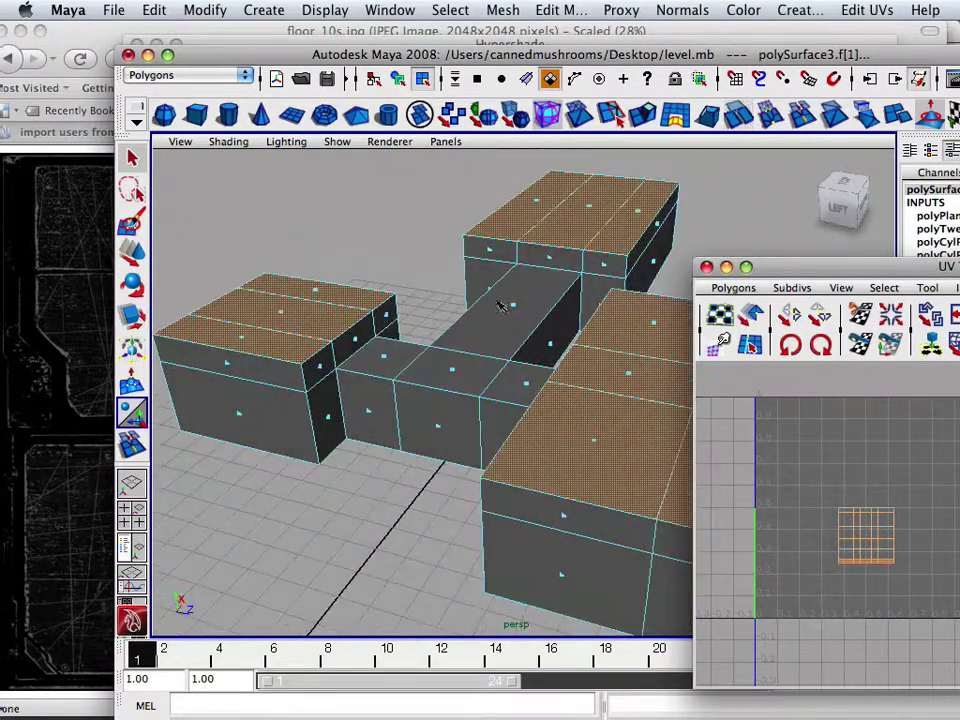
left_click_drag(437, 334, 510, 339, "alt")
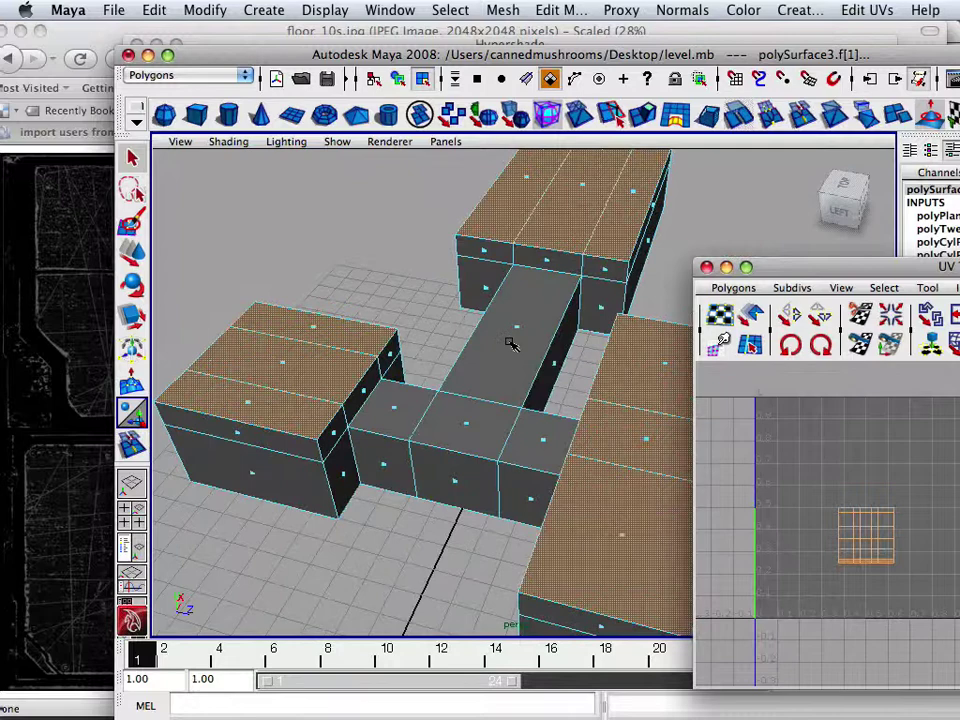
scroll(510, 339, "up", 3)
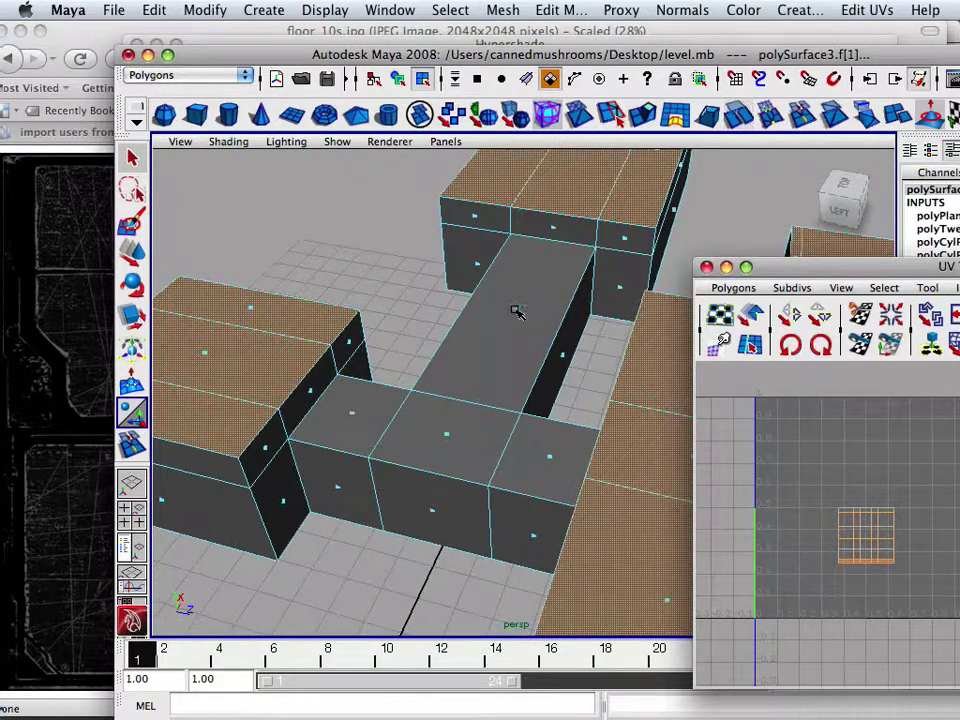
middle_click_drag(516, 311, 516, 311)
middle_click_drag(550, 460, 550, 460)
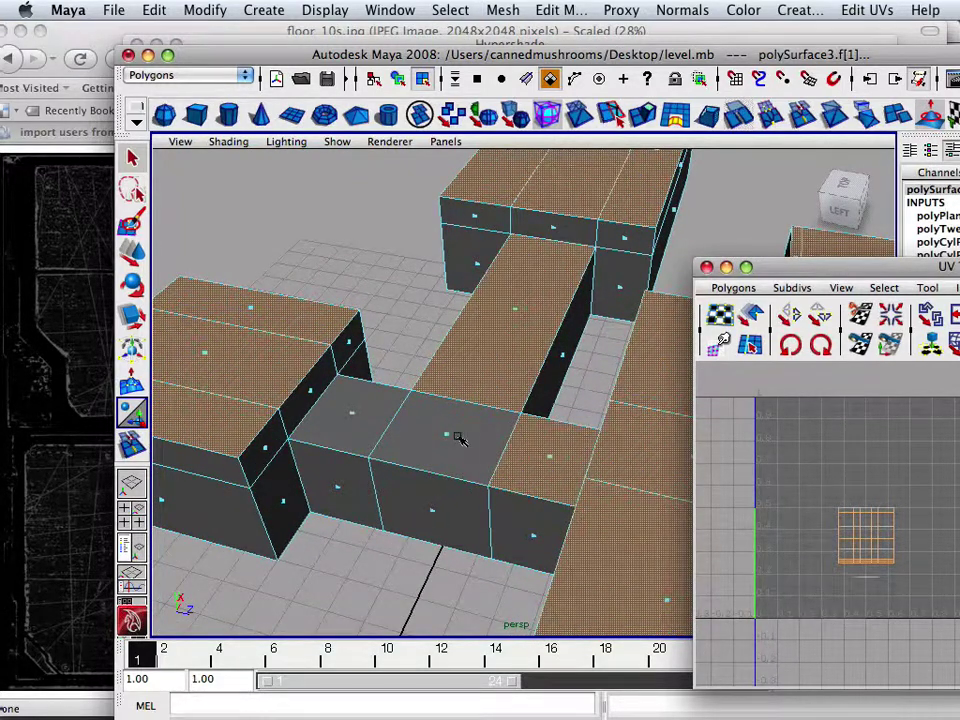
middle_click_drag(447, 435, 447, 435)
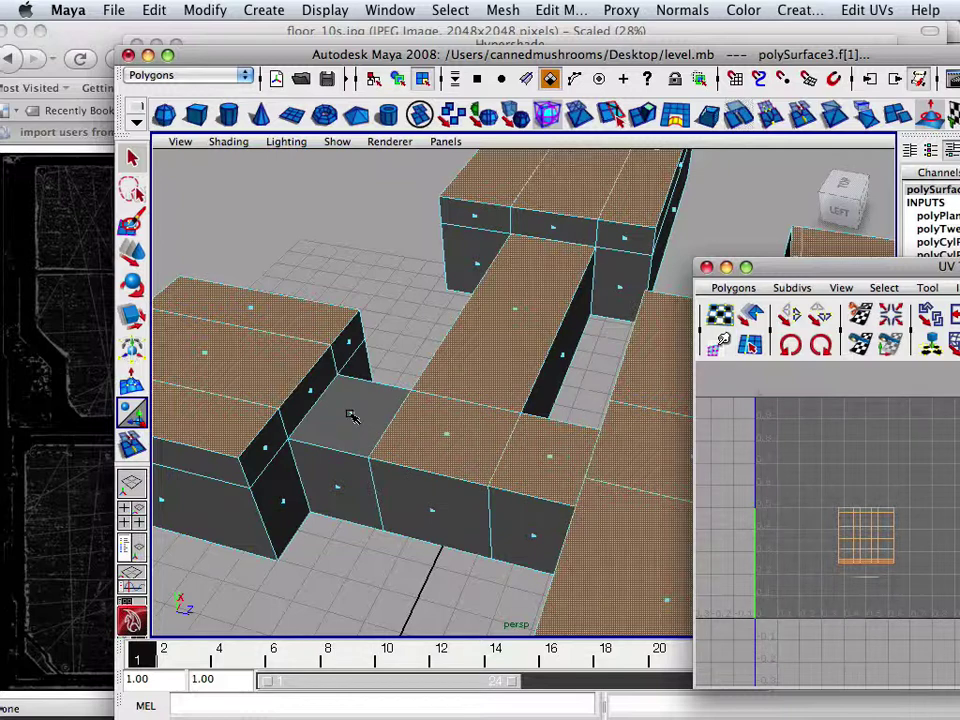
middle_click_drag(353, 415, 353, 415)
scroll(489, 386, "down", 5)
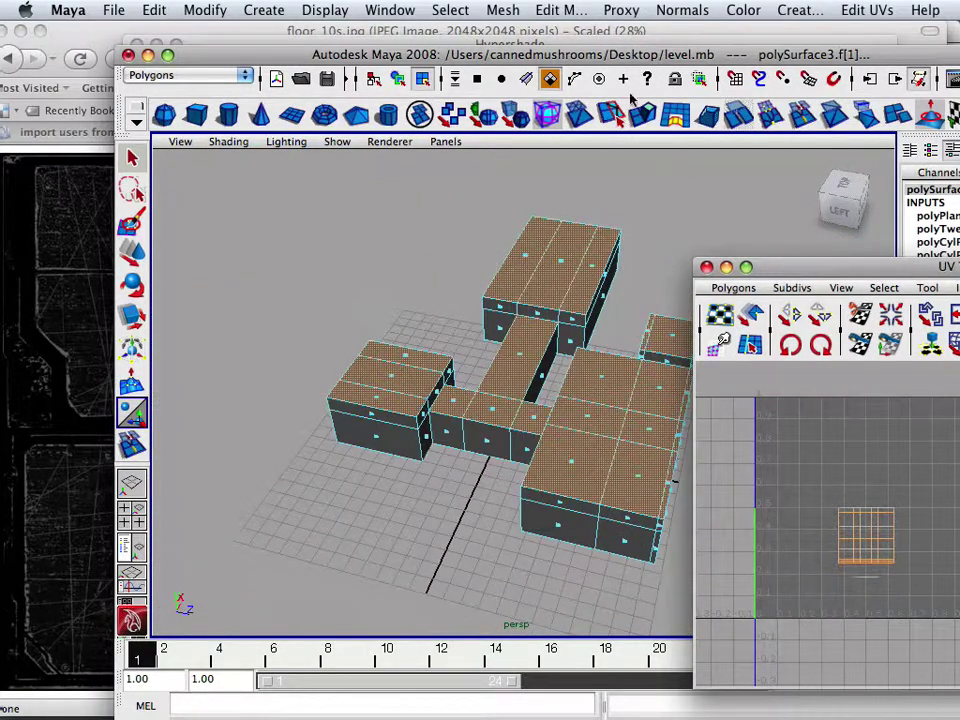
- Apply planar mapping to all selected ceiling faces from the top view
key("space")
key("space")
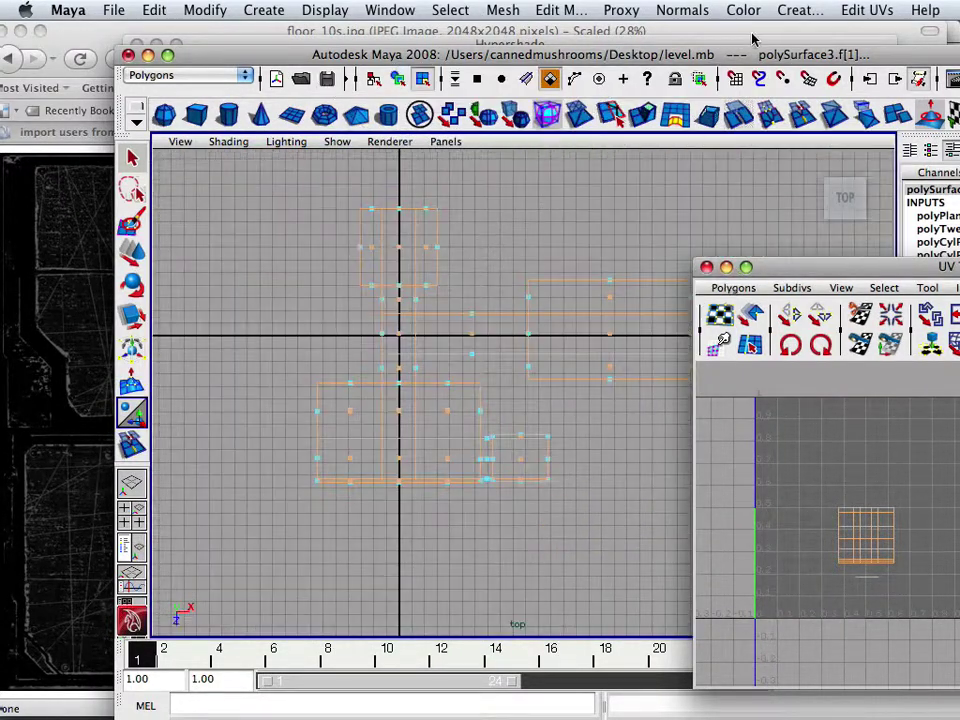
left_click(788, 11)
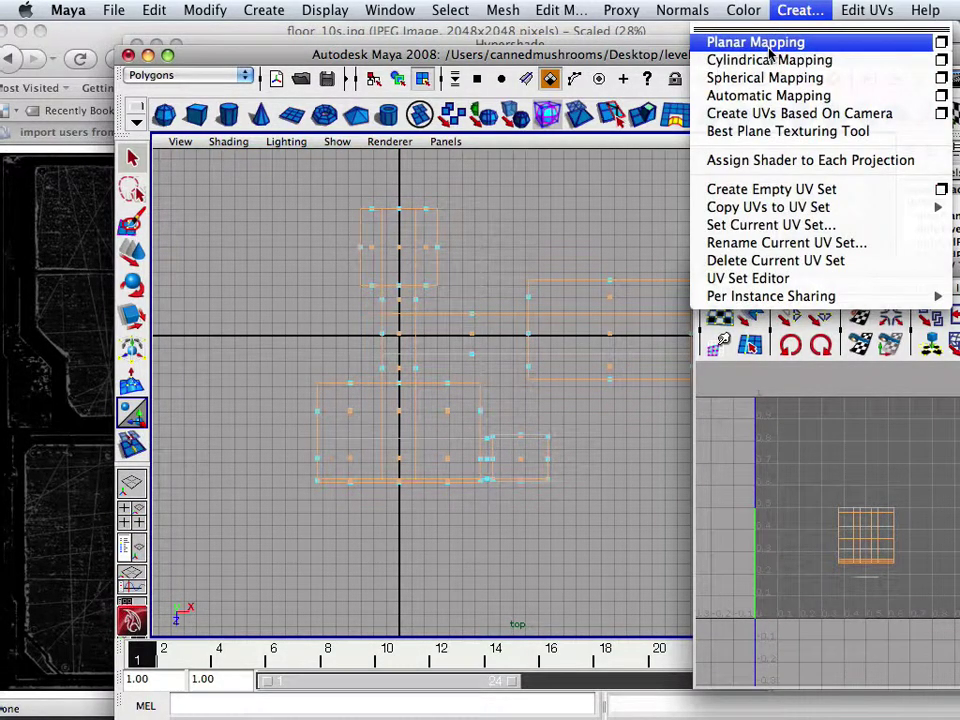
left_click(771, 44)
- Move the ceiling UV shell well below the 0 to 1 area in the UV Texture Editor and deselect it
left_click_drag(842, 274, 537, 122)
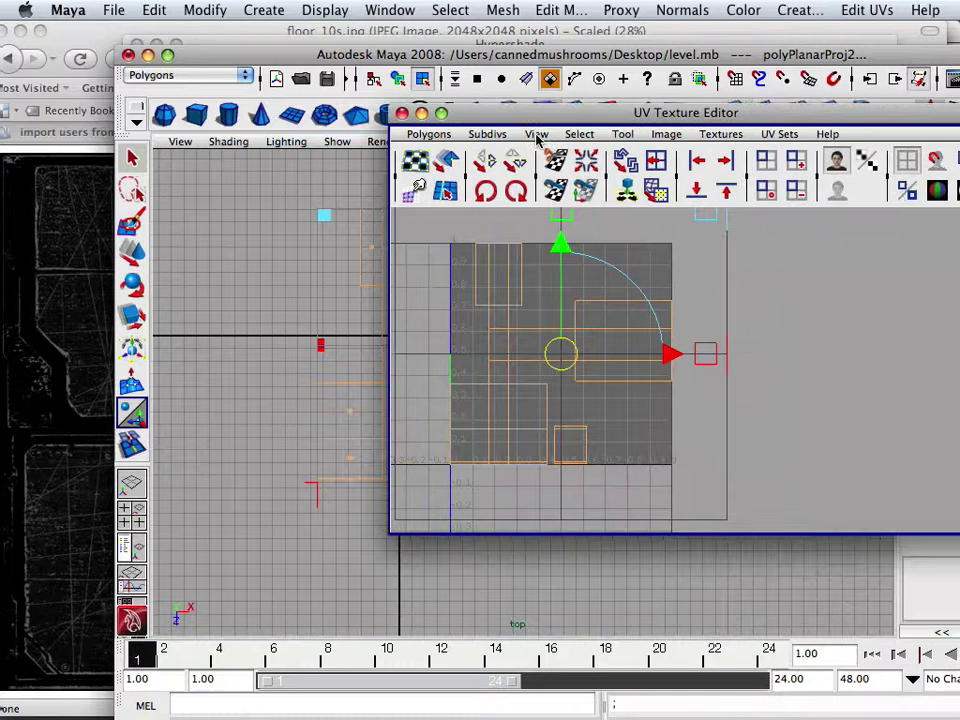
scroll(600, 358, "down", 8)
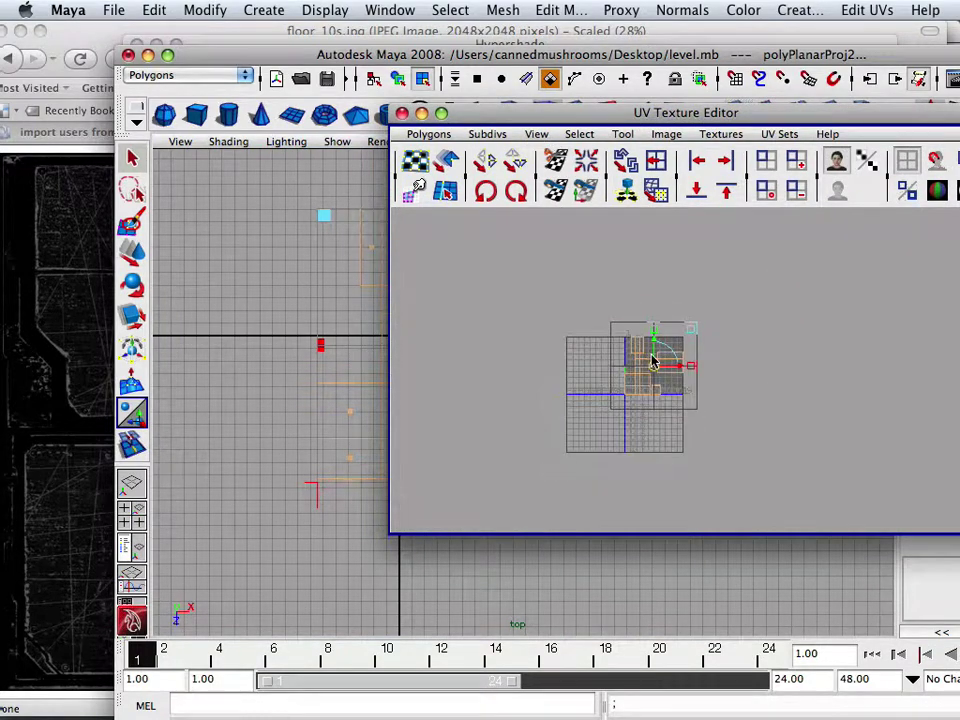
left_click_drag(654, 369, 546, 560)
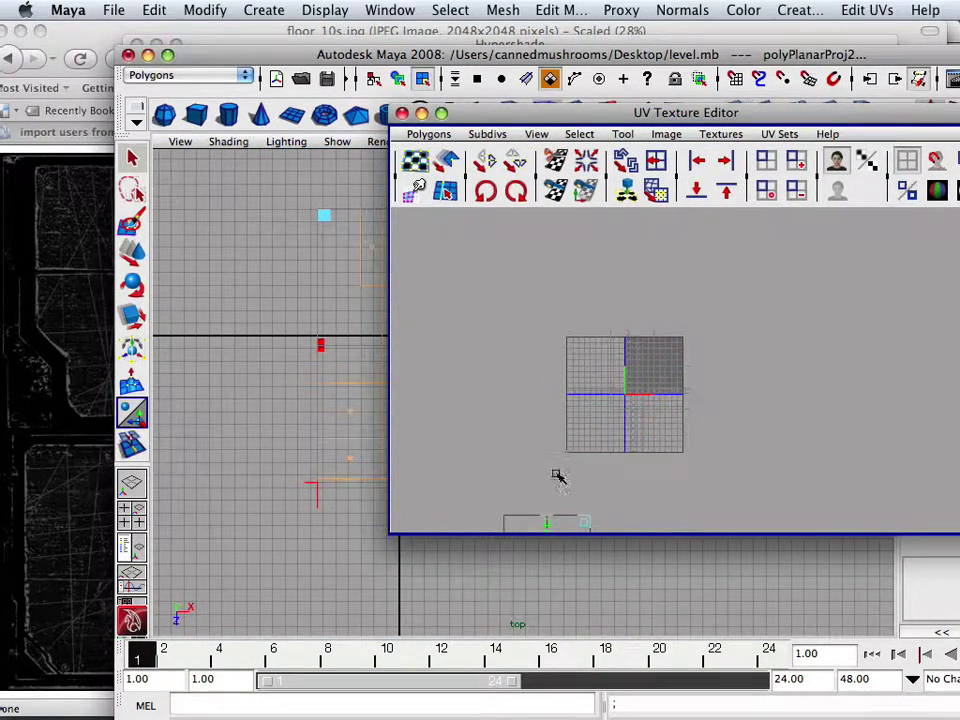
scroll(558, 476, "down", 2)
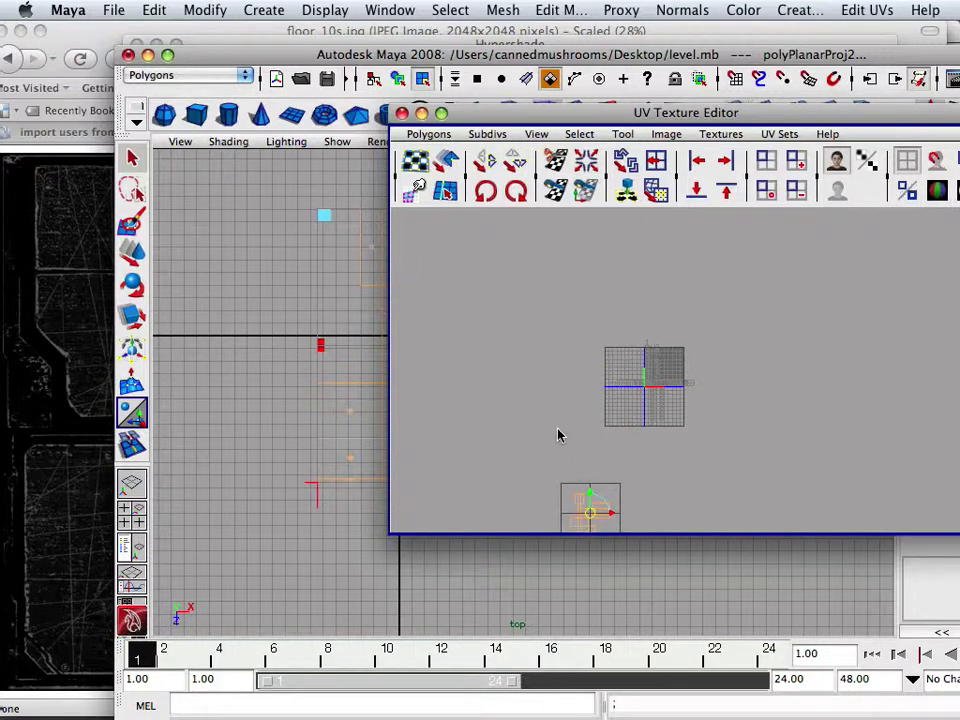
left_click(558, 429)
- Select the faces of the shells remaining in the 0 to 1 area and show the selected corridor walls in the perspective view
scroll(678, 288, "up", 5)
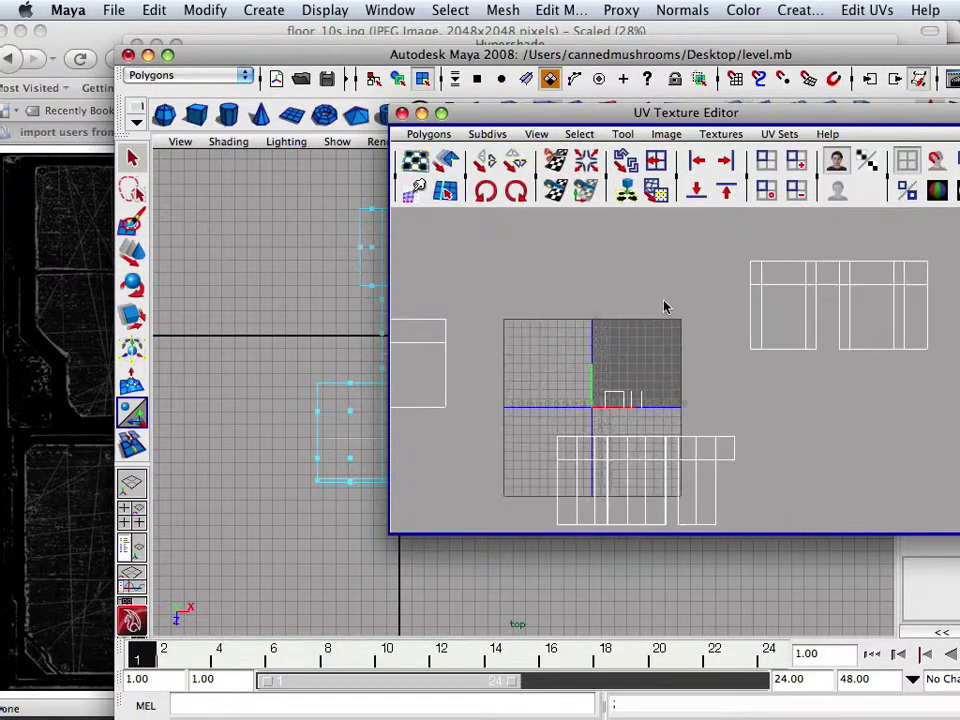
scroll(664, 306, "up", 4)
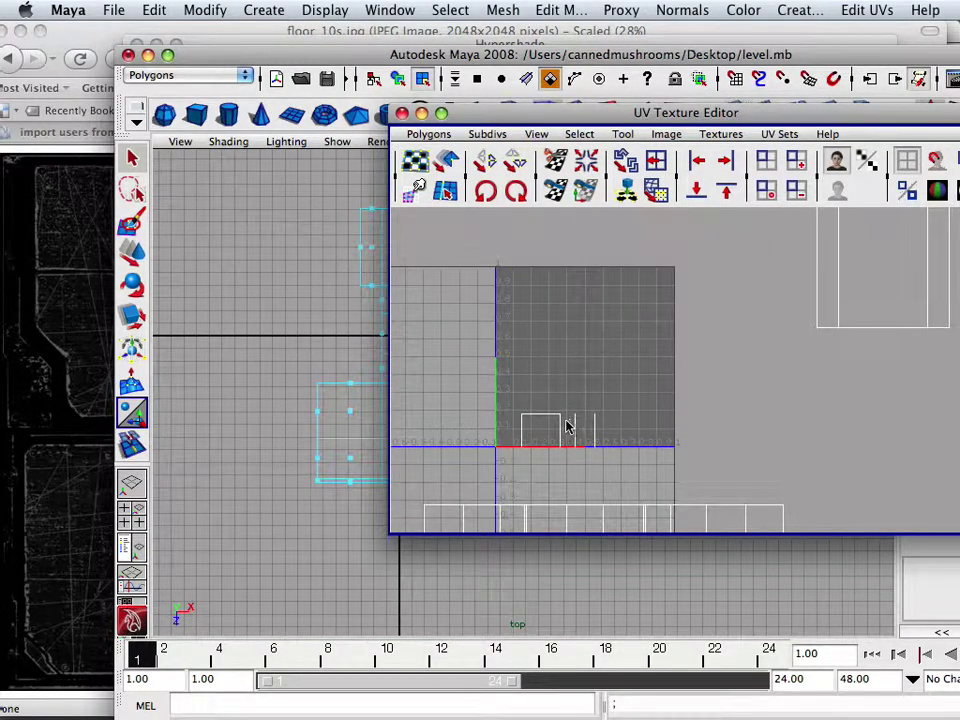
right_click(566, 426)
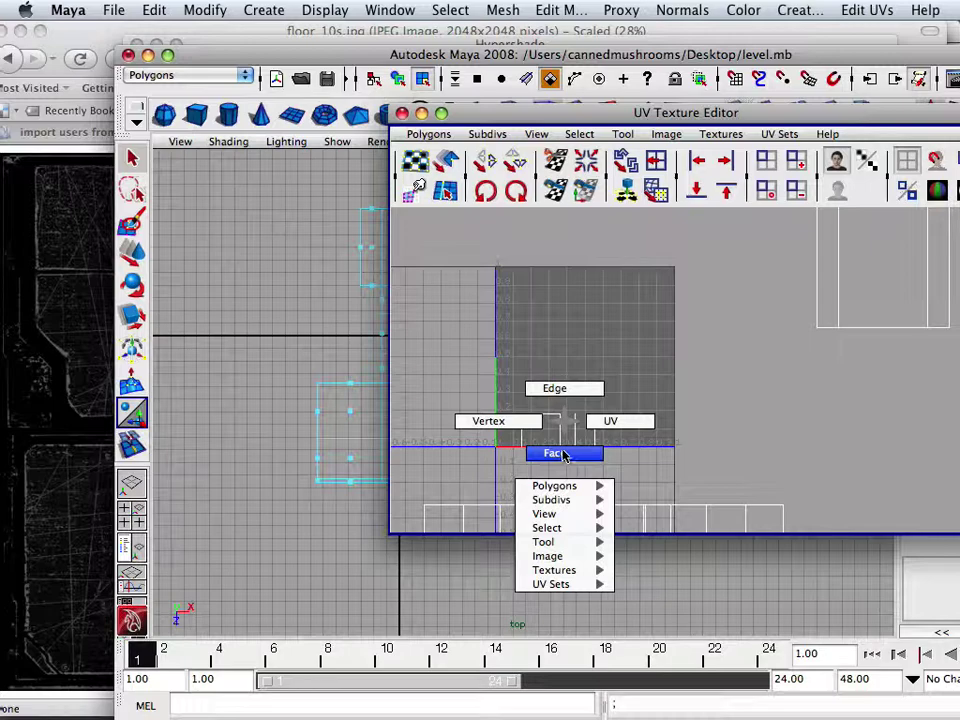
left_click(563, 455)
left_click_drag(459, 396, 650, 471)
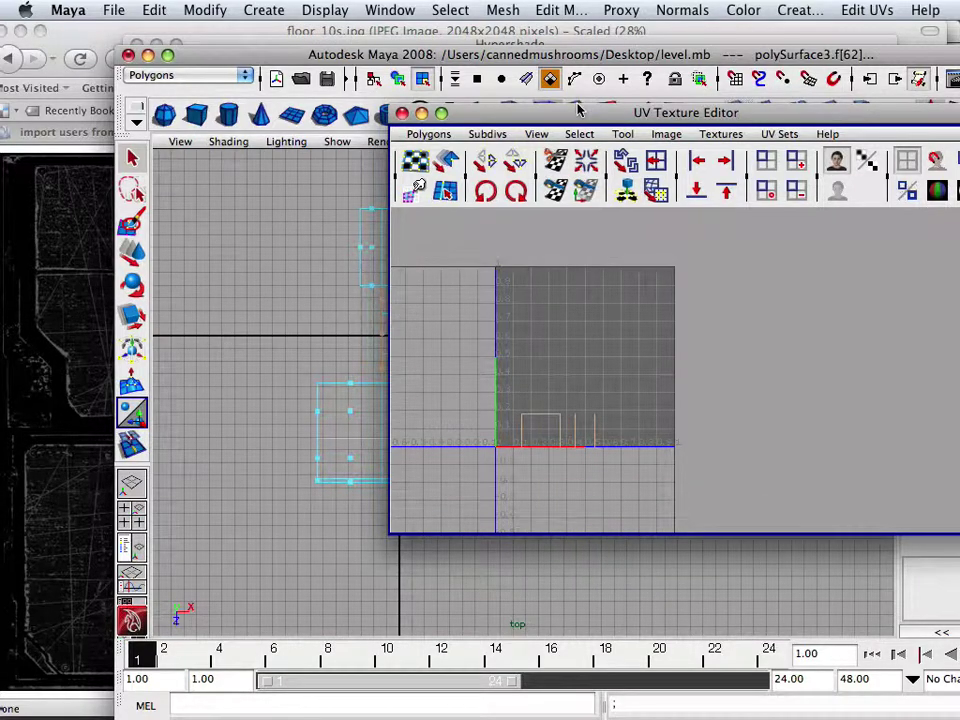
left_click_drag(577, 108, 756, 410)
key("space")
key("space")
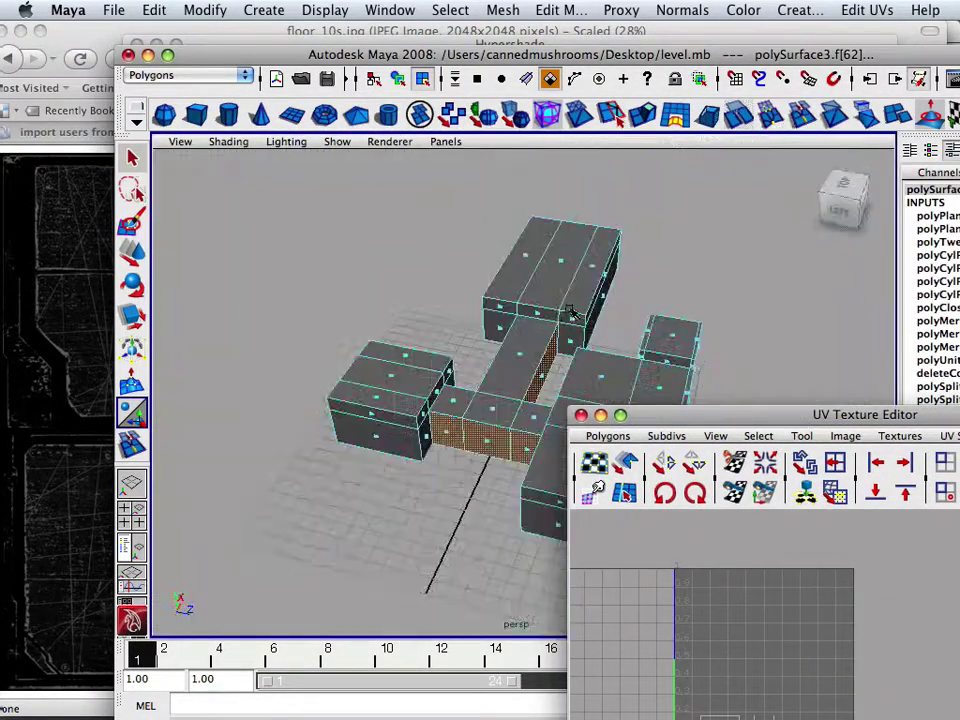
- Apply cylindrical mapping to the selected corridor wall faces after checking them in the perspective view
mouse_move(571, 310)
left_mouse_down("alt")
mouse_move(497, 313)
mouse_move(786, 294)
mouse_move(566, 279)
mouse_move(528, 298)
mouse_move(574, 314)
left_mouse_up("alt")
right_click_drag(480, 305, 534, 310, "alt")
middle_click_drag(570, 331, 420, 251, "alt")
left_click_drag(420, 251, 639, 261, "alt")
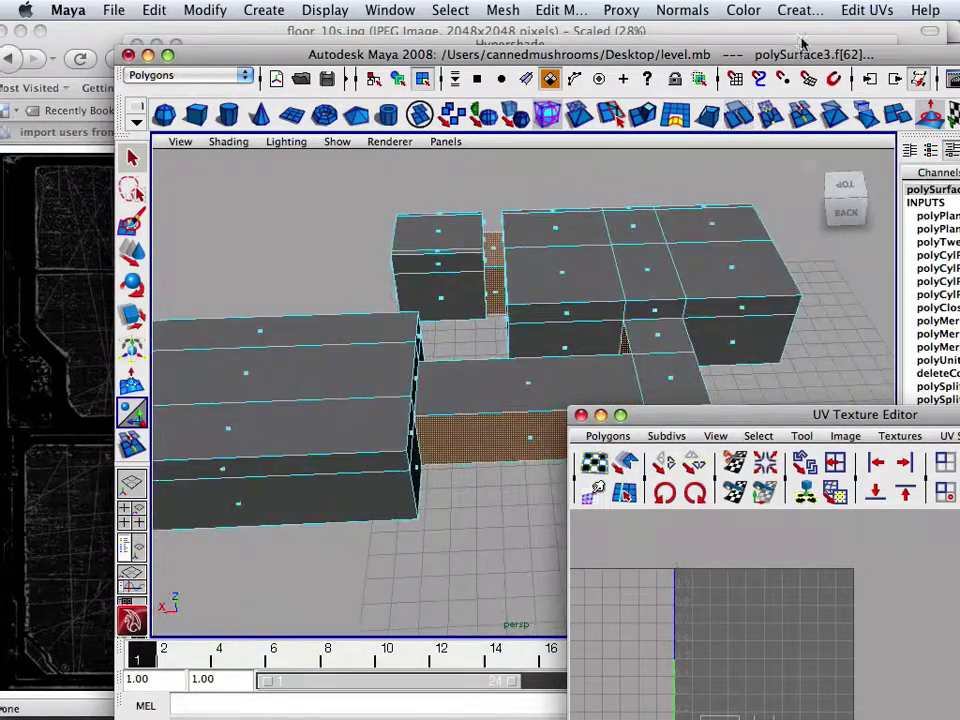
left_click(868, 14)
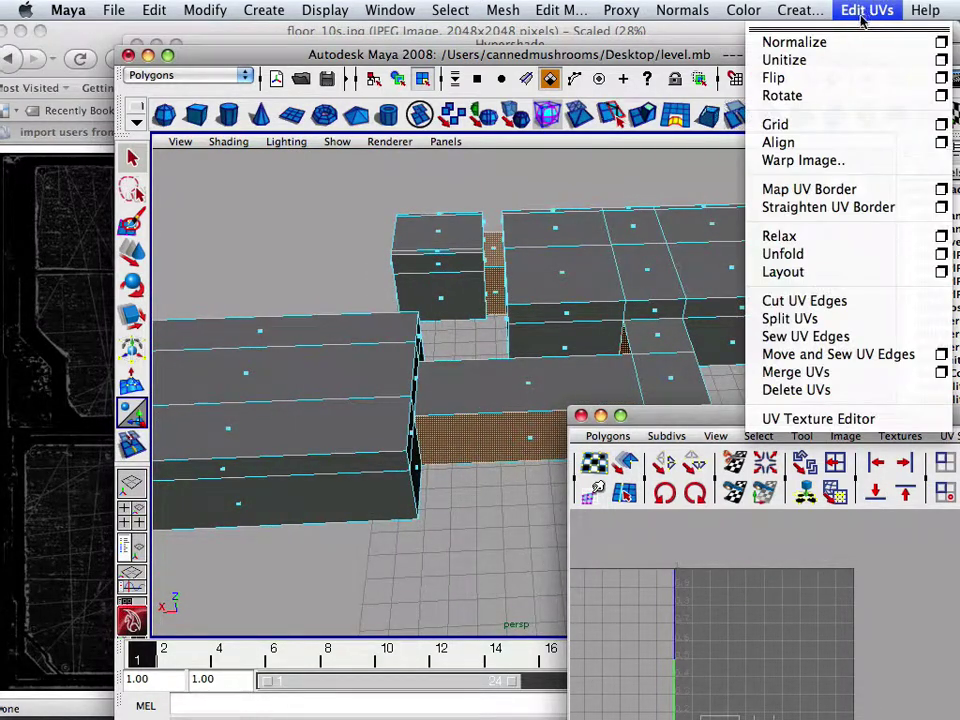
mouse_move(800, 10)
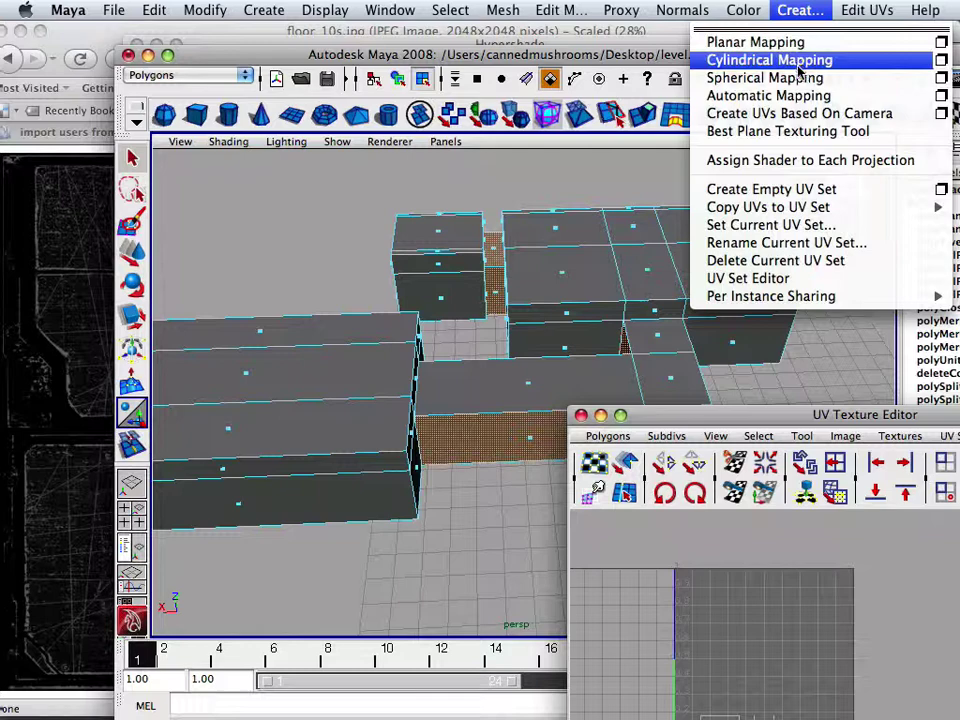
left_click(800, 62)
- Bring the whole UV Texture Editor into view and move the corridor wall shells out of the 0 to 1 area, down and to the right
left_click_drag(760, 420, 505, 166)
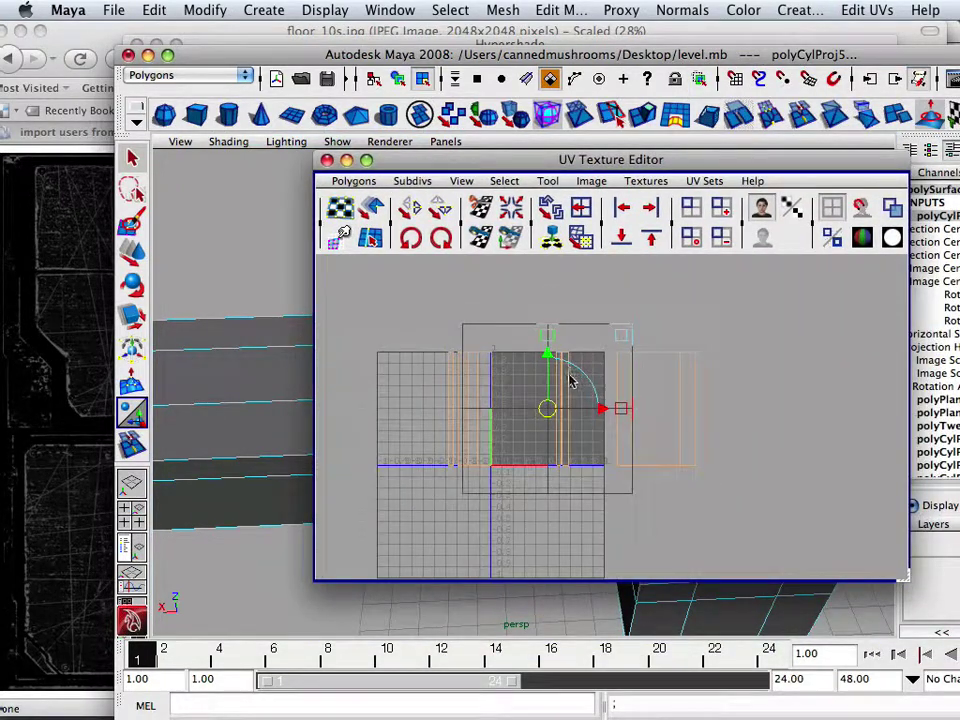
left_click_drag(547, 410, 765, 454)
scroll(765, 454, "down", 5)
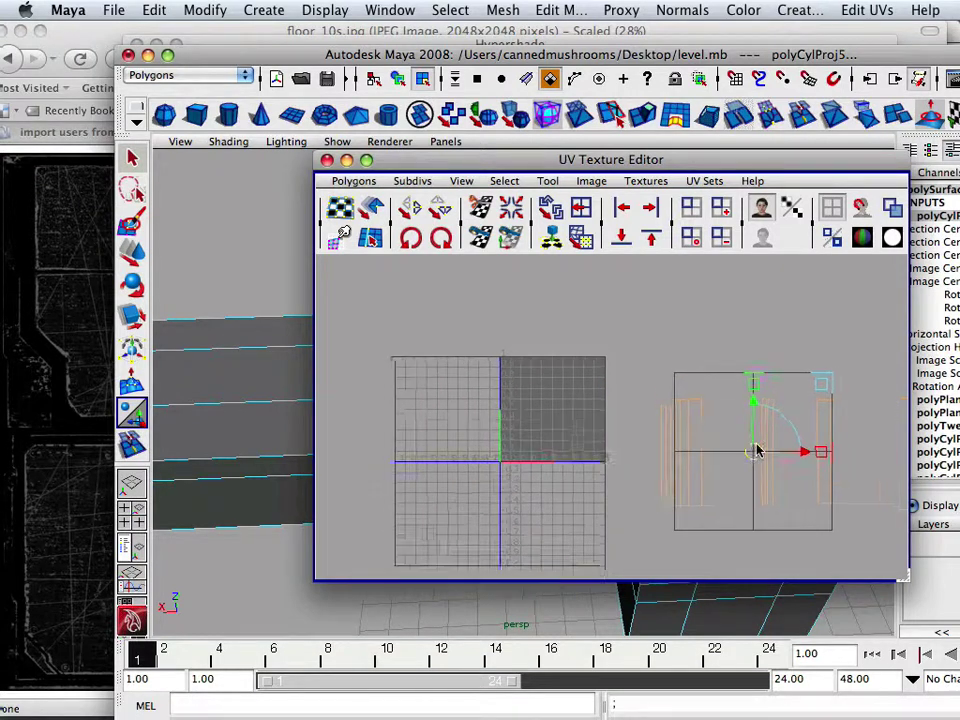
left_click_drag(670, 432, 729, 578)
left_click(643, 491)
- Restore the corridor wall shell selection, move the shells between the floor and ceiling shells below the 0 to 1 area, and deselect them
middle_click_drag(661, 446, 624, 326, "alt")
scroll(627, 340, "up", 3)
key("ctrl+z")
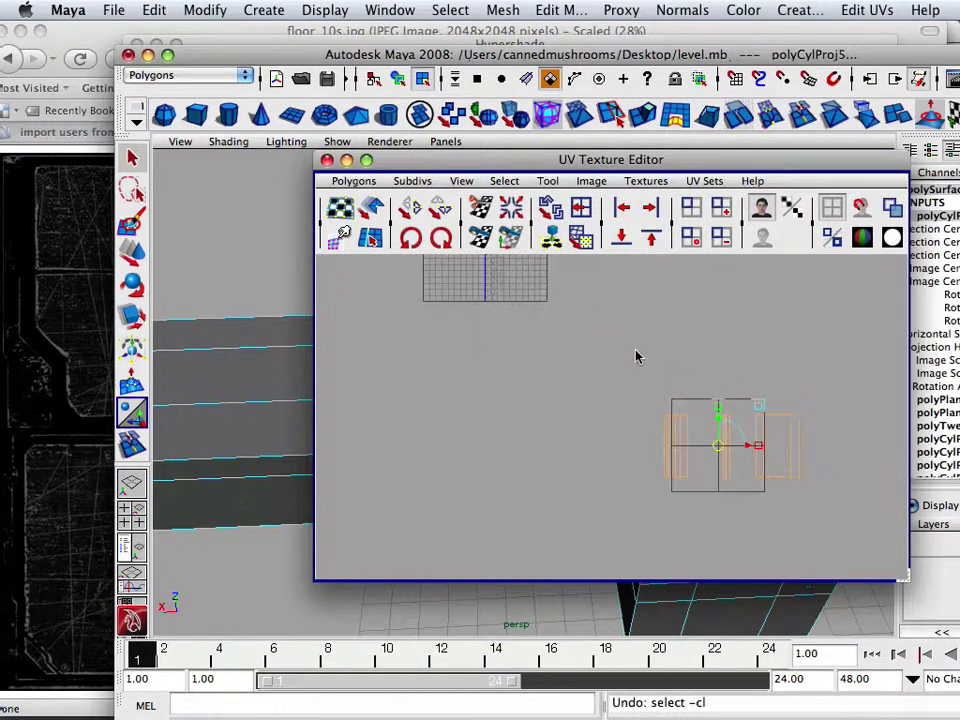
left_click_drag(722, 446, 548, 424)
left_click(610, 361)
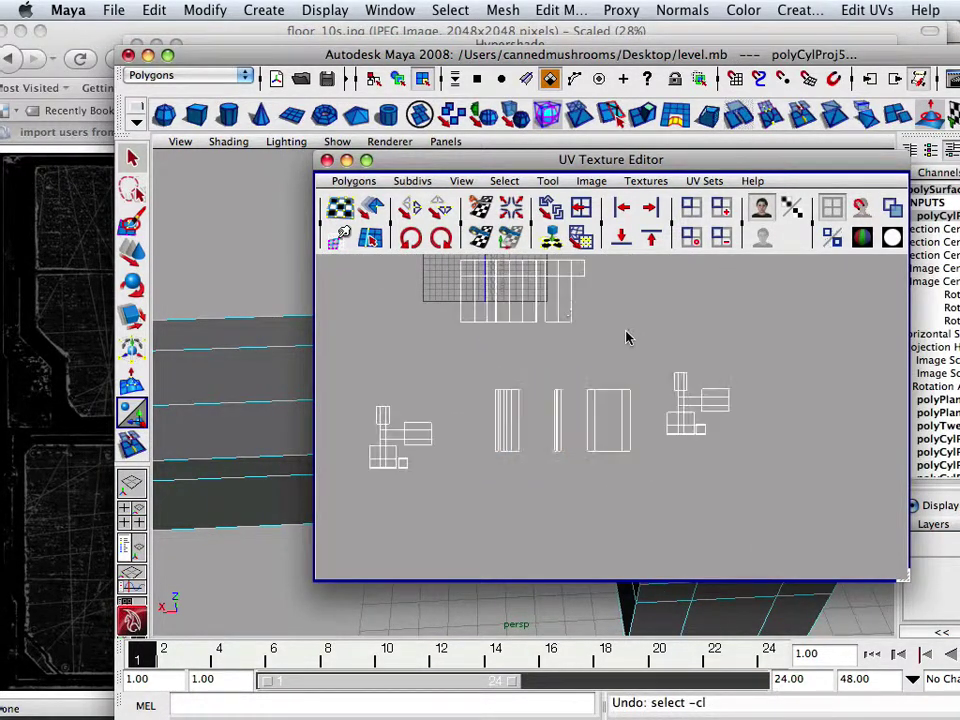
middle_click_drag(570, 322, 633, 431, "alt")
scroll(565, 341, "up", 2)
scroll(565, 341, "down", 3)
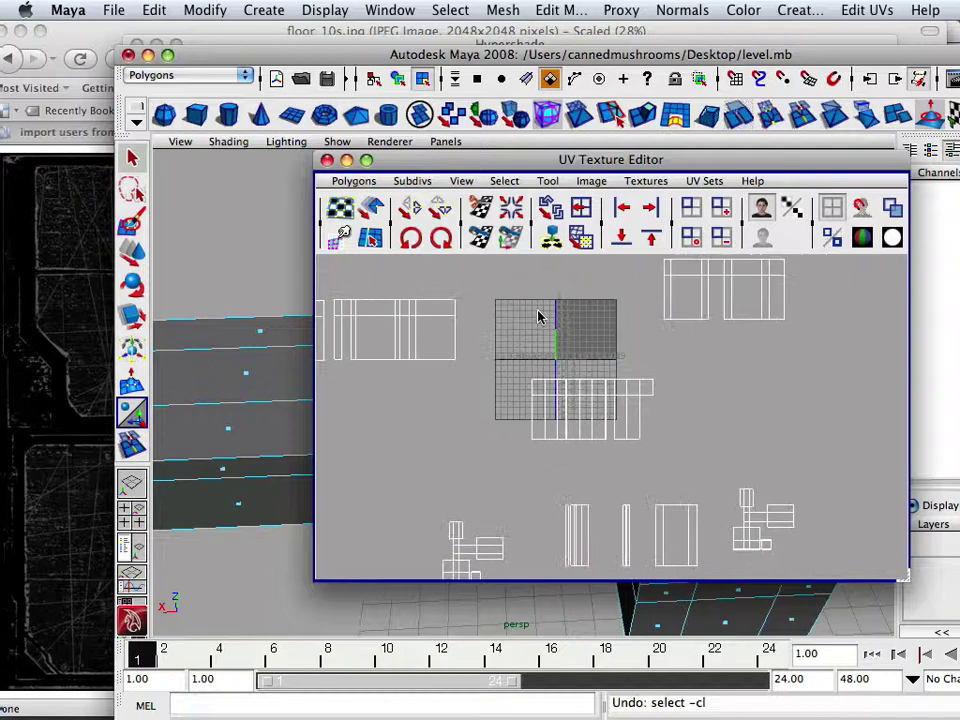